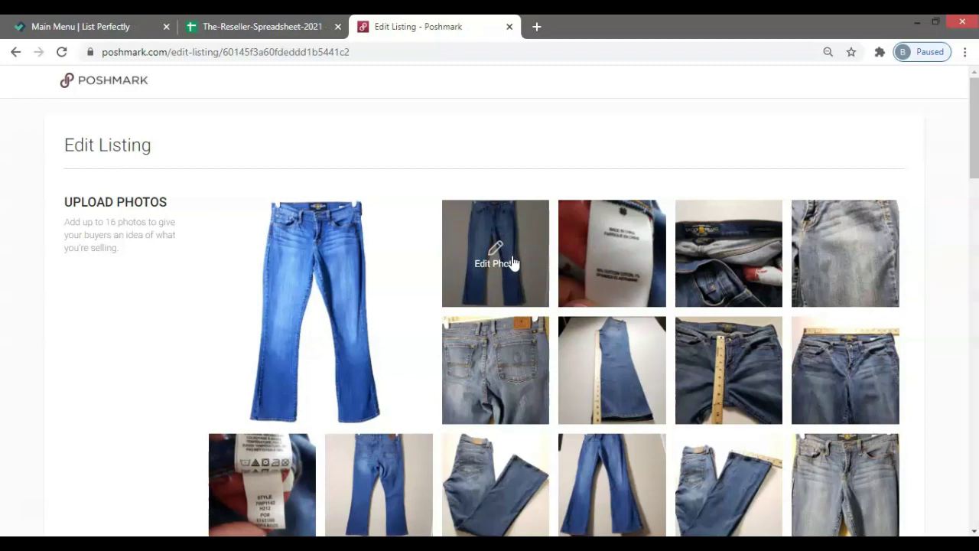
# Move the second full-length front view, the front close-up and the full back view toward the start of the listing photos
pyautogui.moveTo(513, 262); pyautogui.dragTo(739, 433)
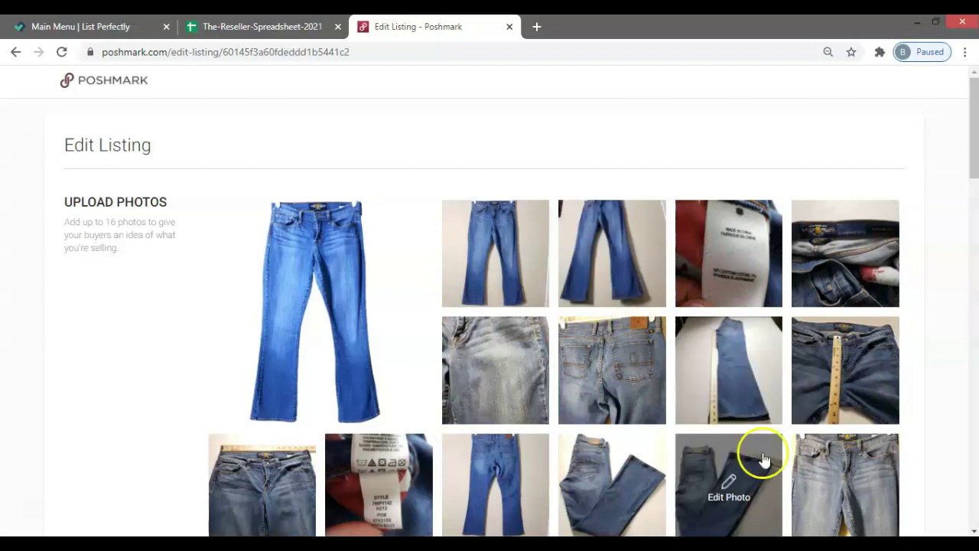
pyautogui.moveTo(696, 267); pyautogui.dragTo(710, 415)
pyautogui.scroll(-1, 710, 416)
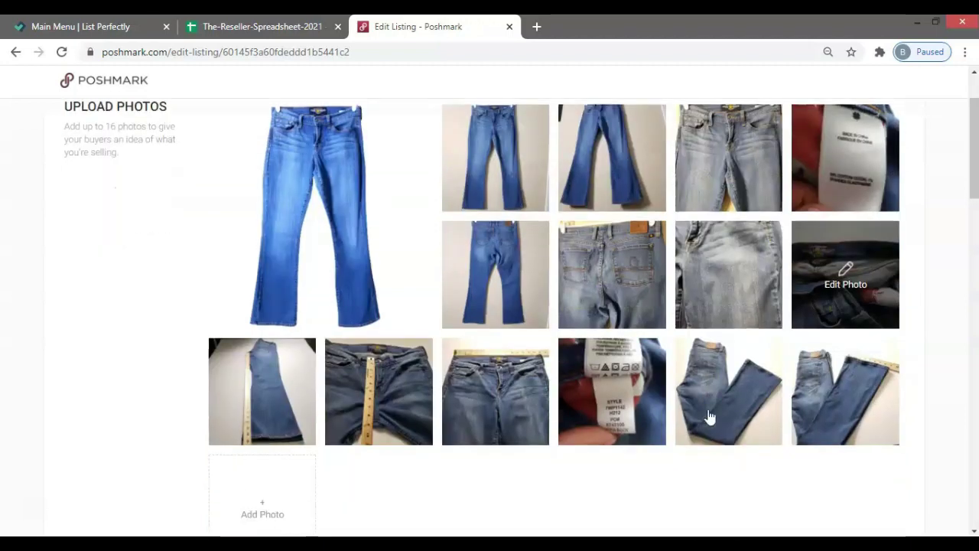
# Reorder the remaining photos so the ruler measurement shots come first, followed by the waistband, style tag, fabric close-up and folded jeans
pyautogui.moveTo(841, 417); pyautogui.dragTo(727, 417)
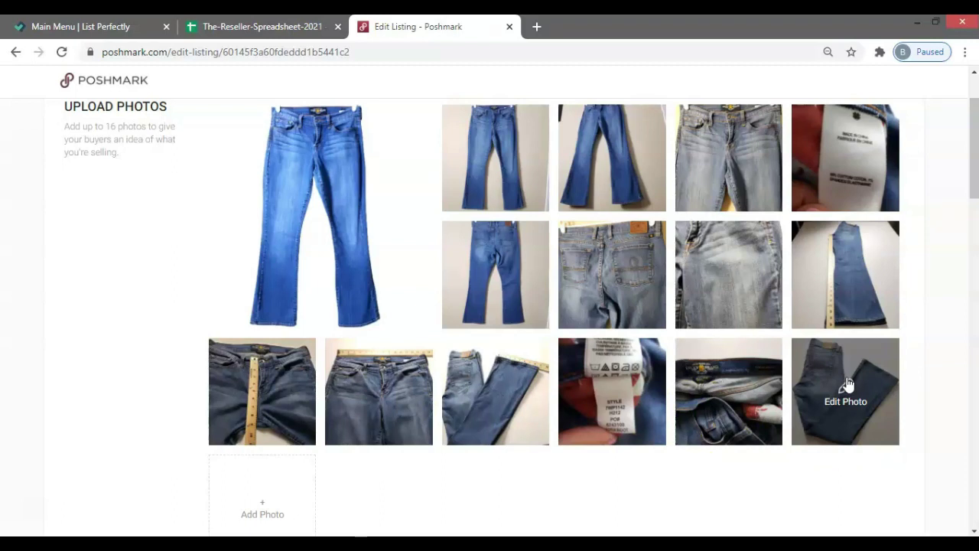
pyautogui.moveTo(847, 382); pyautogui.dragTo(538, 398)
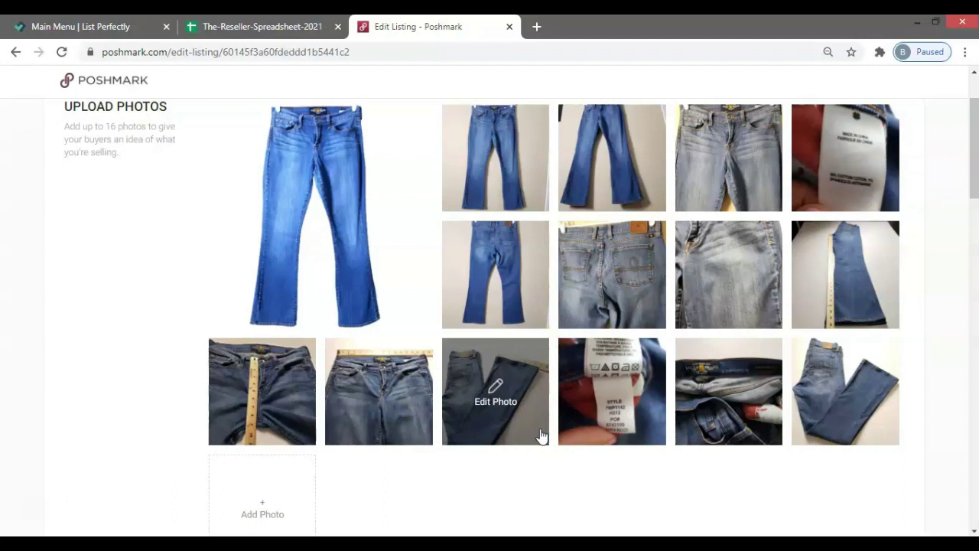
pyautogui.moveTo(543, 431)
pyautogui.mouseDown()
pyautogui.moveTo(542, 420)
pyautogui.moveTo(258, 408)
pyautogui.moveTo(551, 168)
pyautogui.moveTo(509, 415)
pyautogui.moveTo(535, 421)
pyautogui.mouseUp()
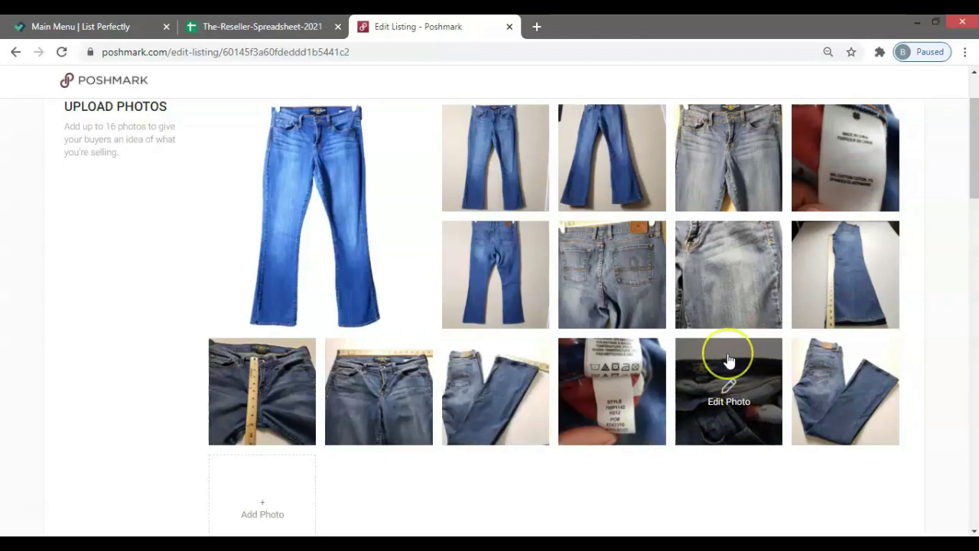
pyautogui.moveTo(729, 359); pyautogui.dragTo(722, 273)
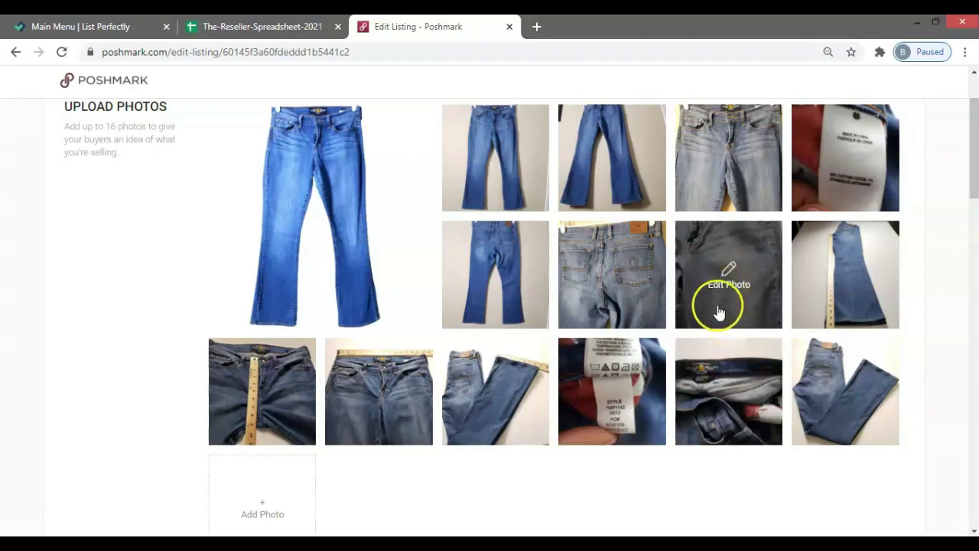
pyautogui.moveTo(717, 311); pyautogui.dragTo(734, 446)
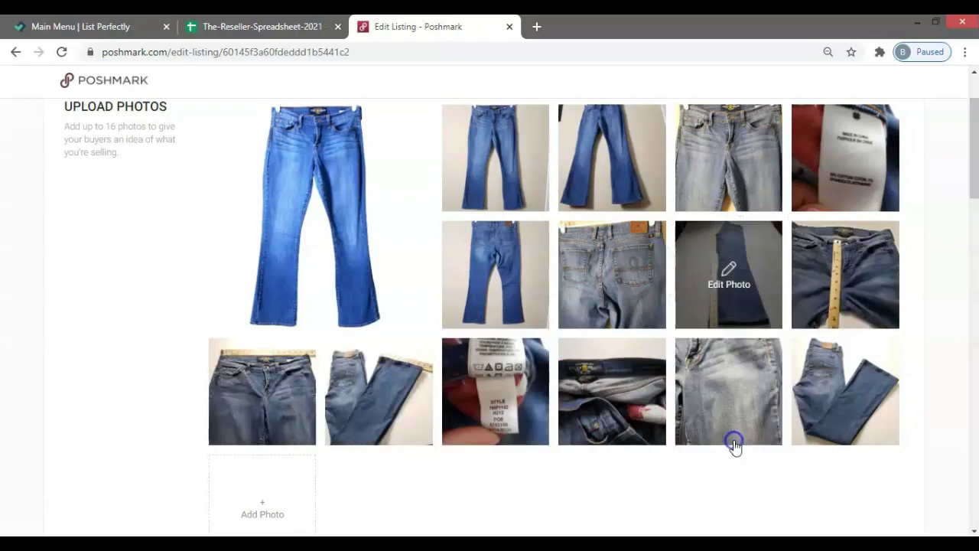
pyautogui.moveTo(616, 426); pyautogui.dragTo(813, 431)
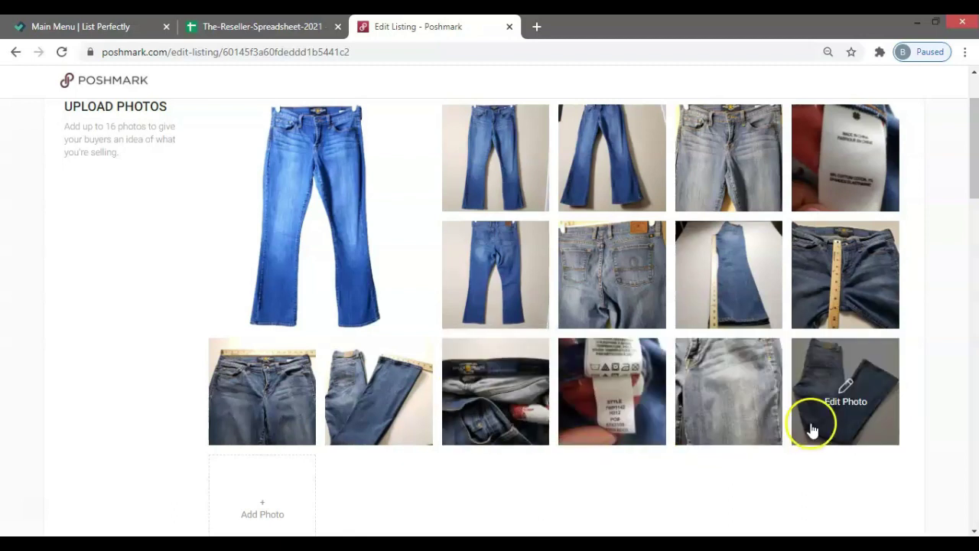
# Switch to The-Reseller-Spreadsheet-2021 and review the metrics on the Stats sheet and the listed items on the Inventory sheet
pyautogui.scroll(-1, 477, 487)
pyautogui.scroll(-5, 476, 488)
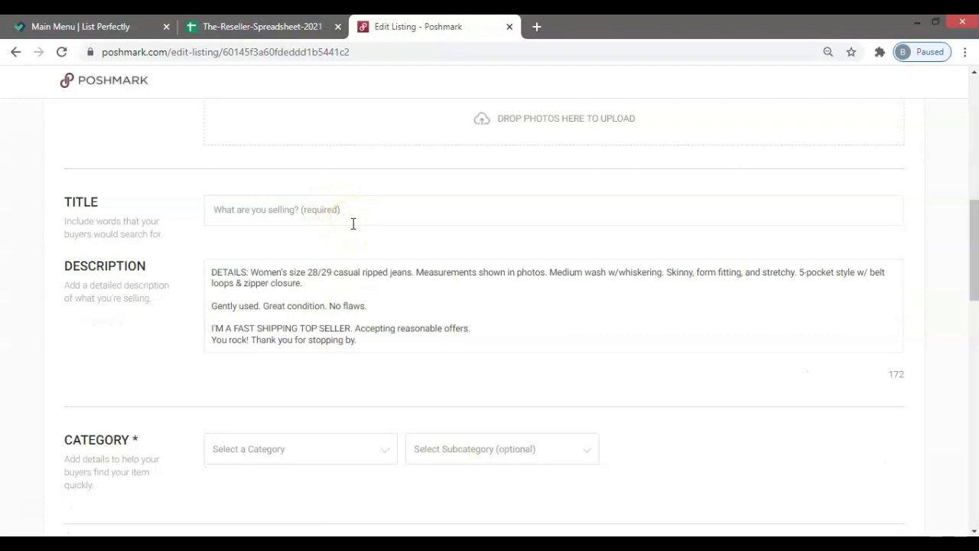
pyautogui.click(236, 27)
pyautogui.click(736, 523)
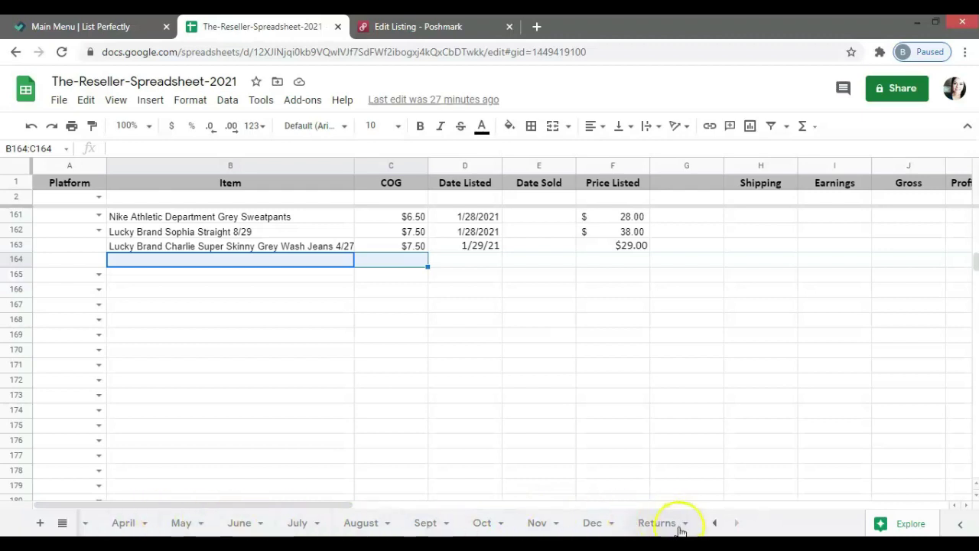
pyautogui.click(715, 523)
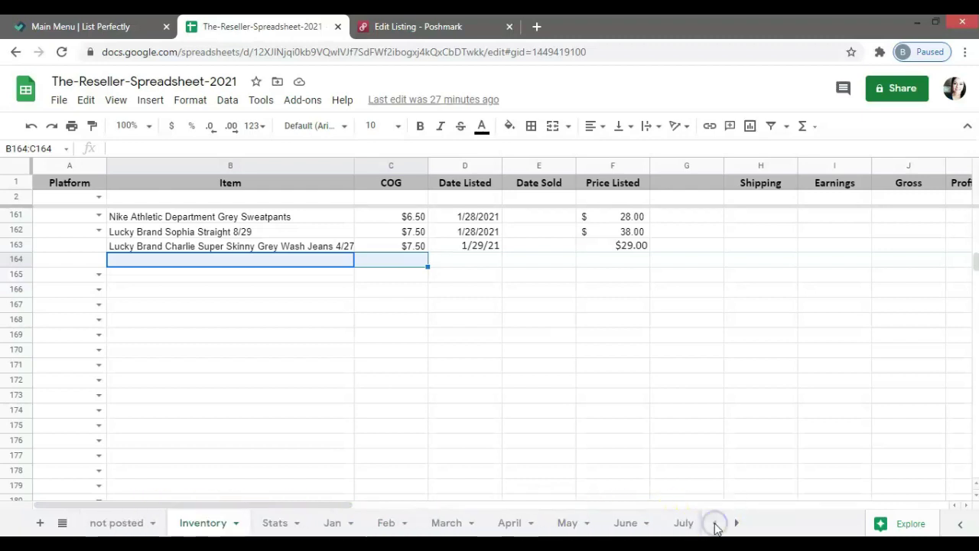
pyautogui.click(275, 523)
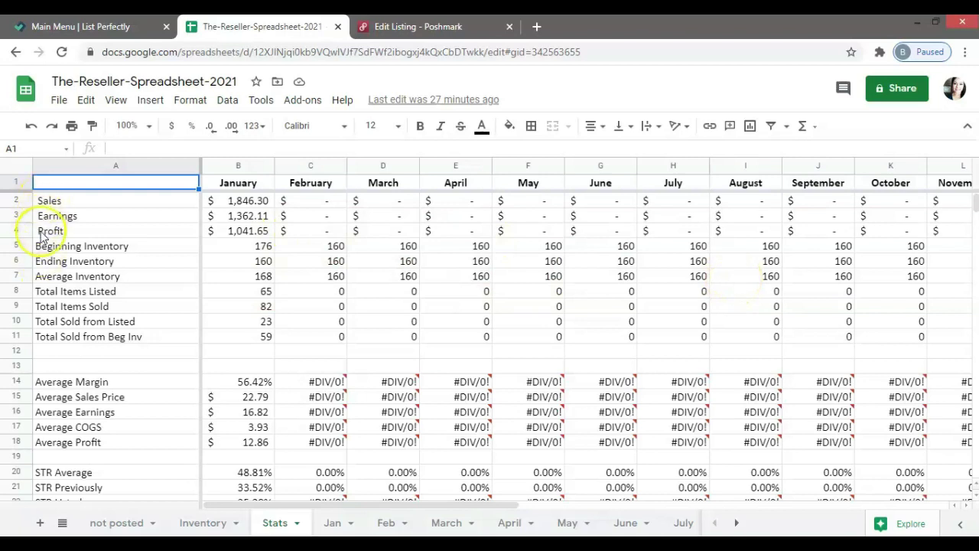
pyautogui.scroll(-1, 50, 293)
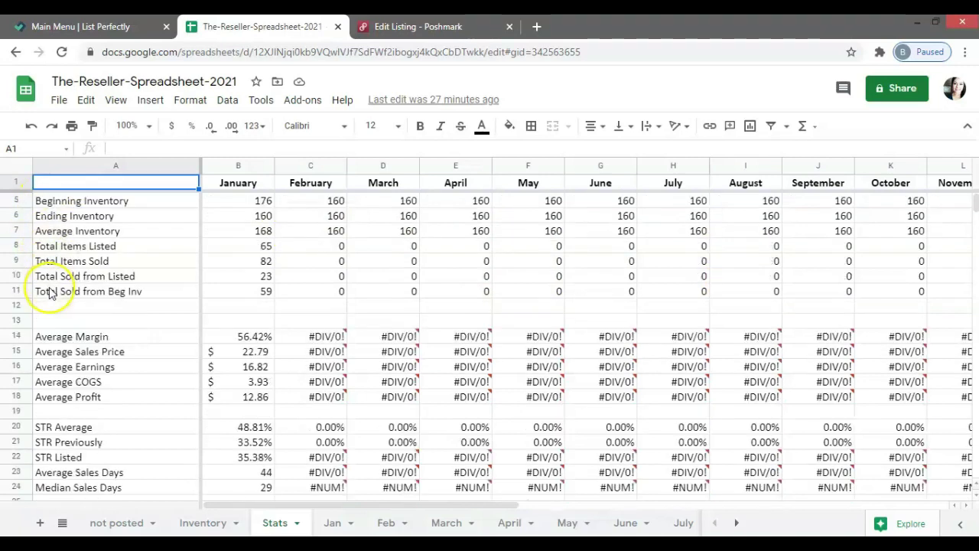
pyautogui.scroll(-1, 77, 354)
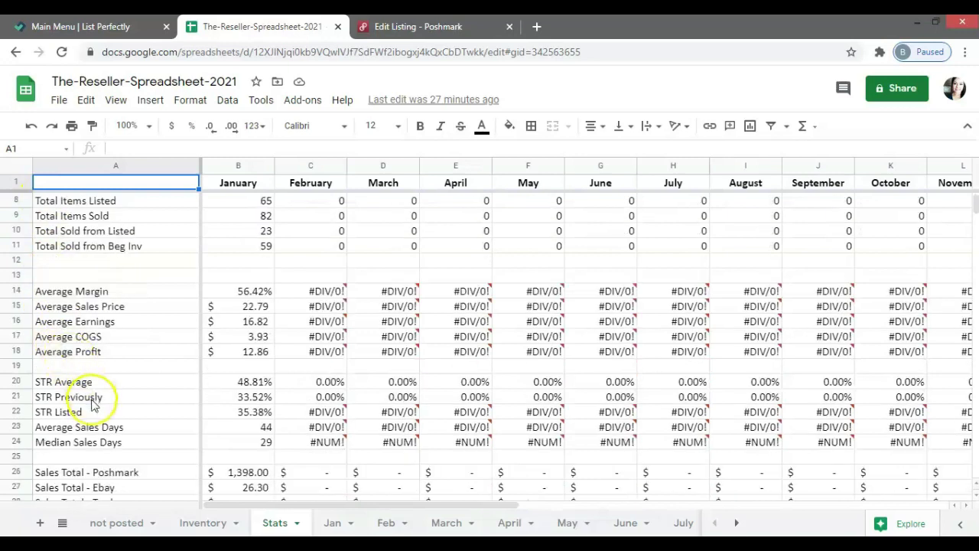
pyautogui.scroll(-1, 94, 407)
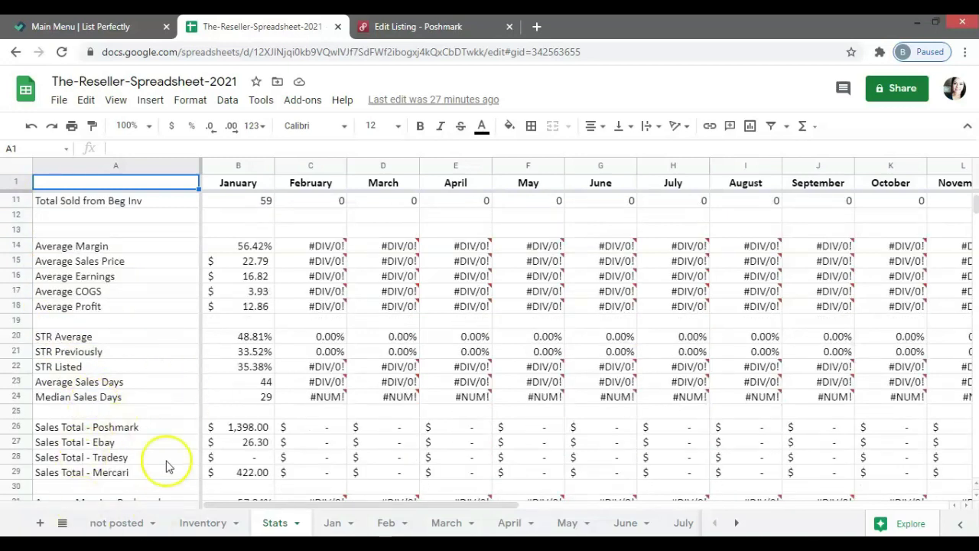
pyautogui.click(222, 524)
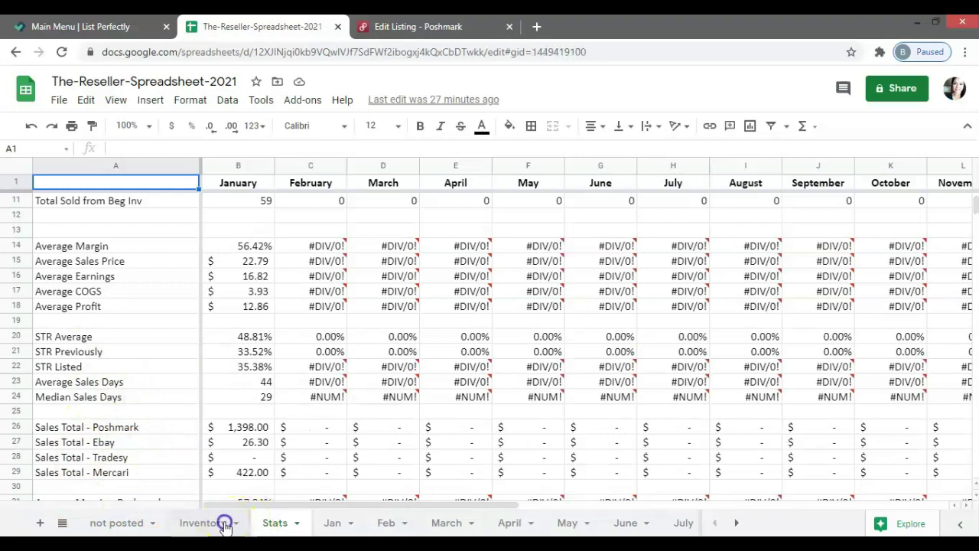
pyautogui.scroll(9, 213, 358)
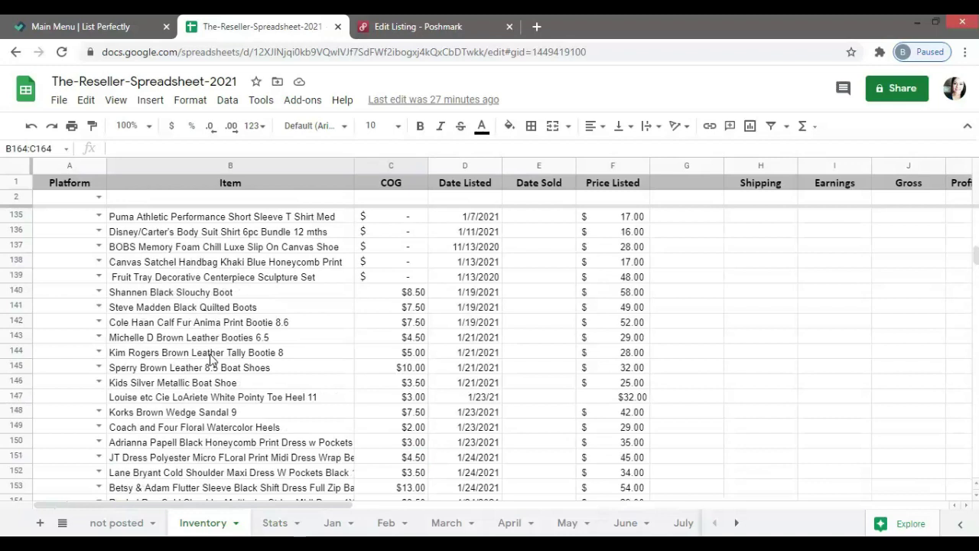
pyautogui.scroll(-5, 213, 358)
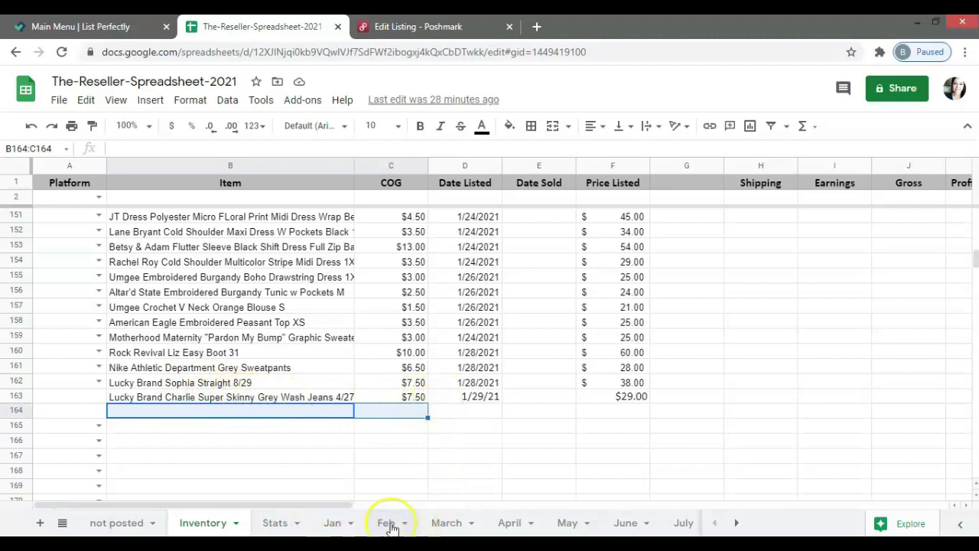
# Copy the Lucky Brand Sophia Boot Lightwash Jeans 6/28 item and its cost from the not posted sheet into Inventory cells B164:C164
pyautogui.click(122, 524)
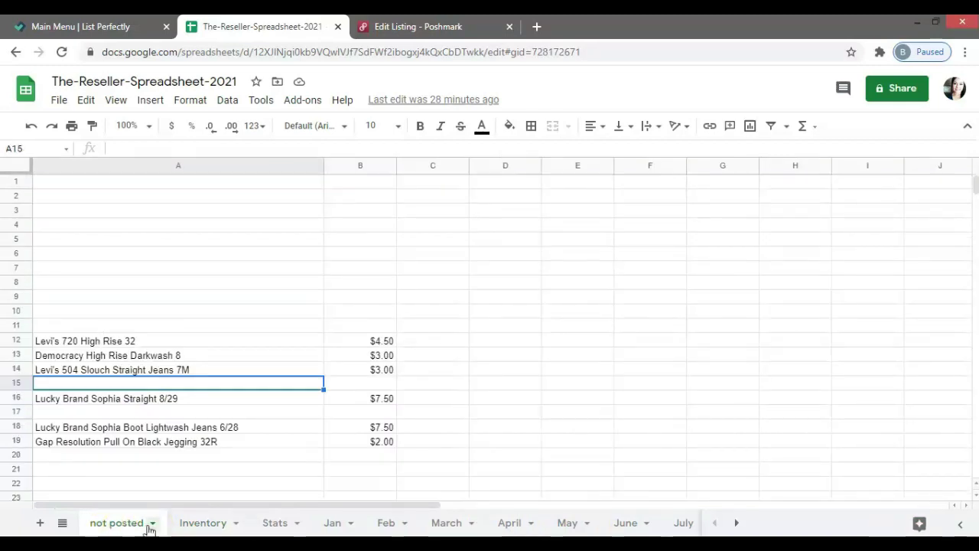
pyautogui.click(133, 524)
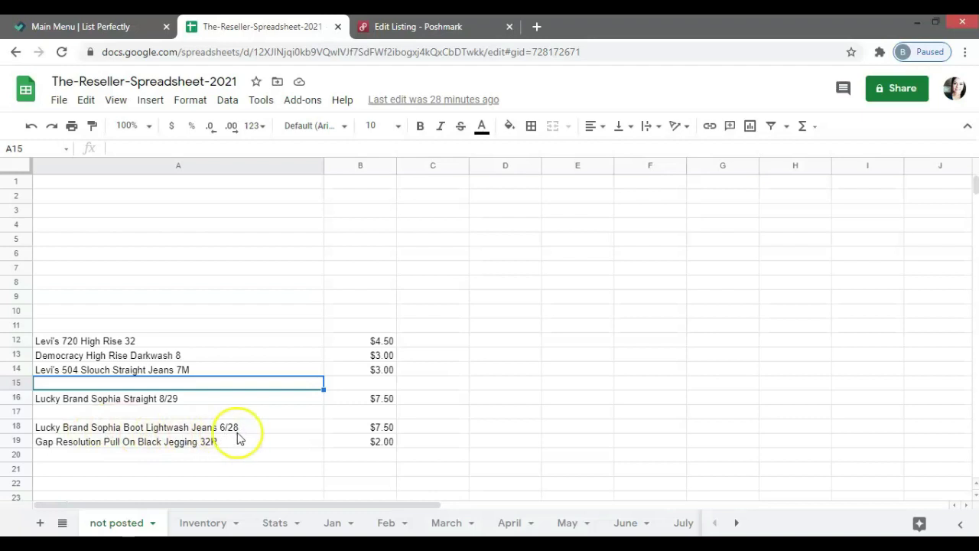
pyautogui.click(169, 430)
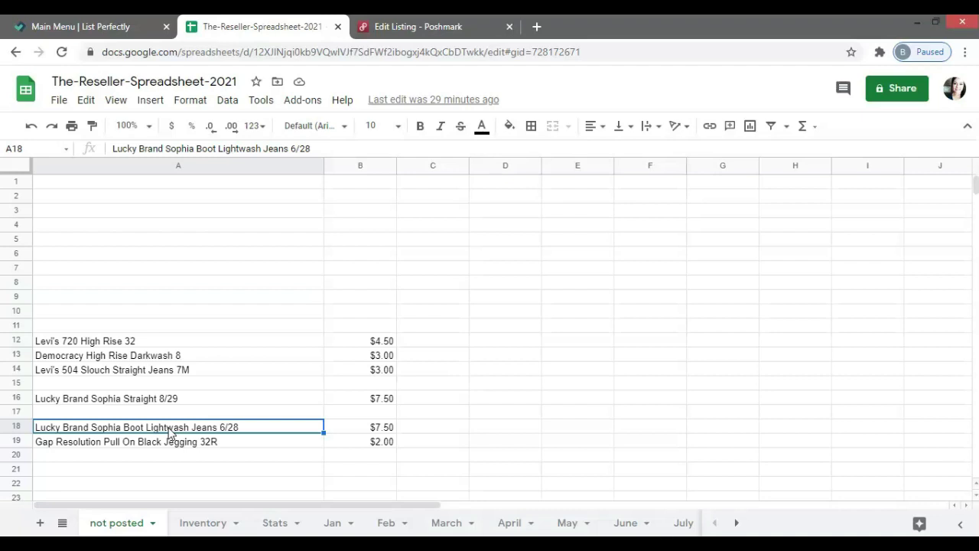
pyautogui.keyDown('shift'); pyautogui.click(380, 433); pyautogui.keyUp('shift')
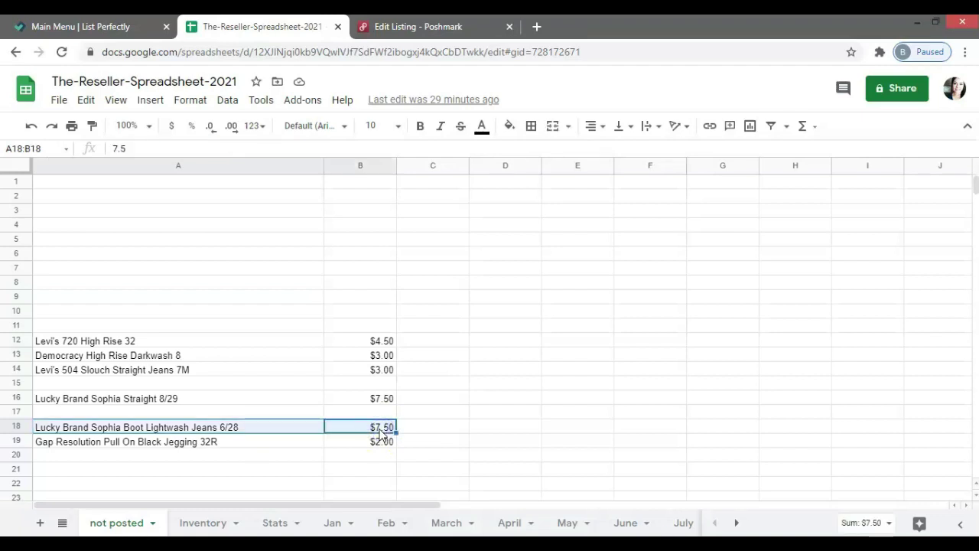
pyautogui.hotkey('ctrl', 'c')
pyautogui.click(195, 523)
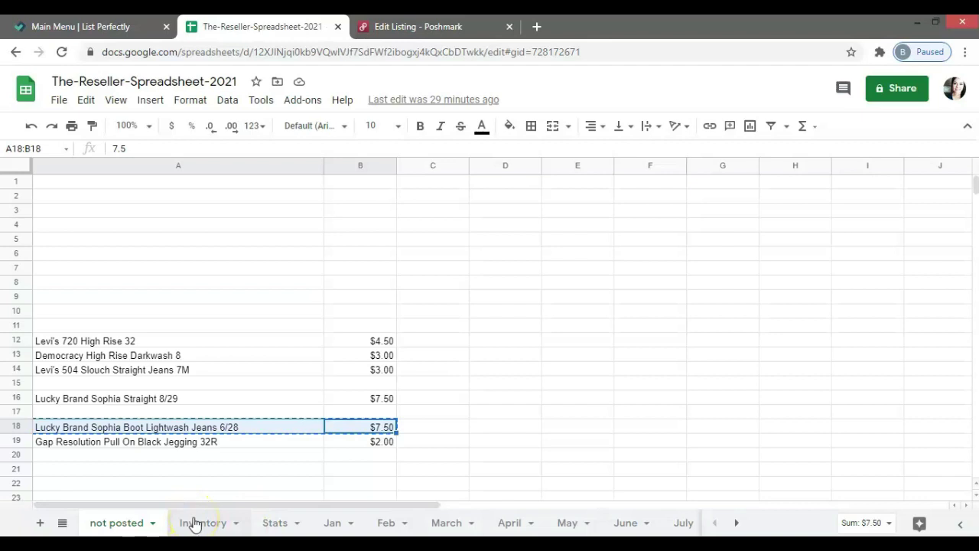
pyautogui.click(198, 527)
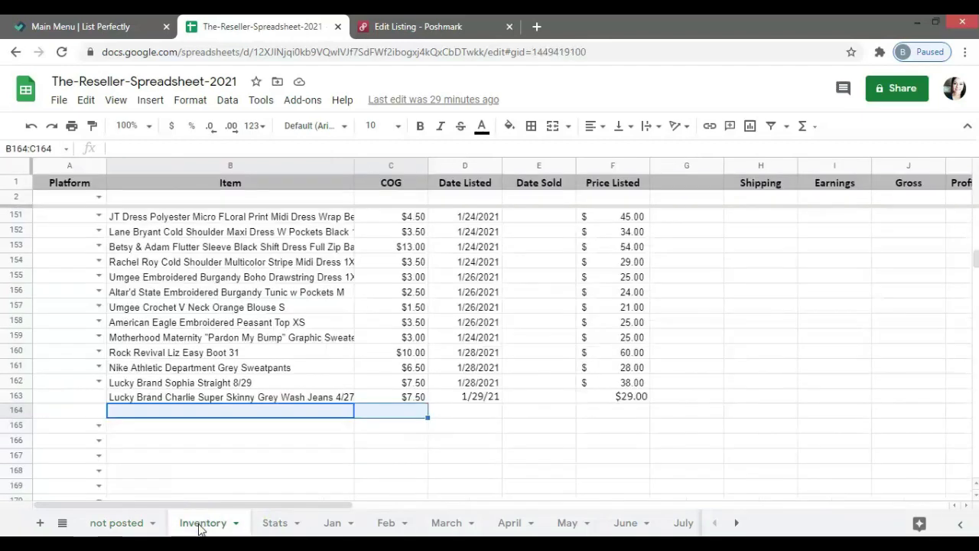
pyautogui.click(162, 412)
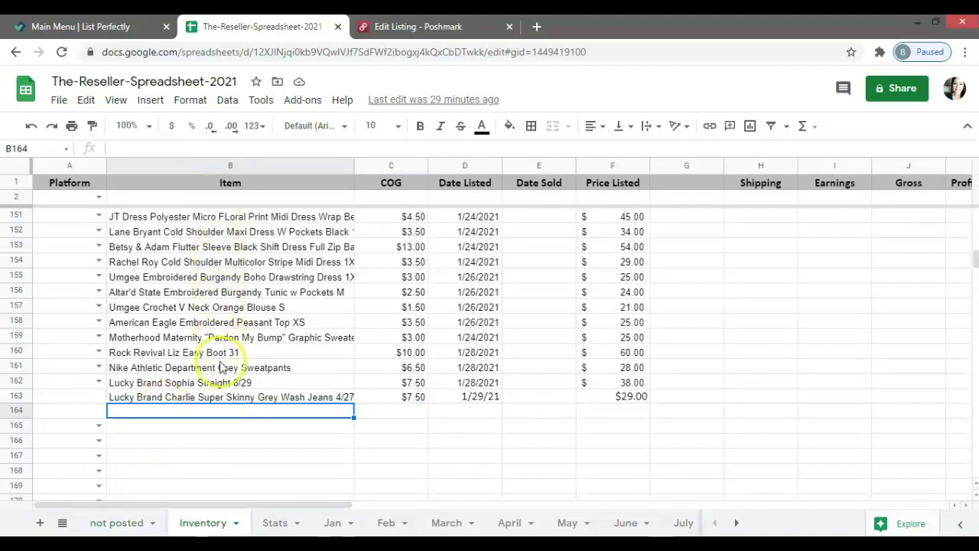
pyautogui.click(220, 413)
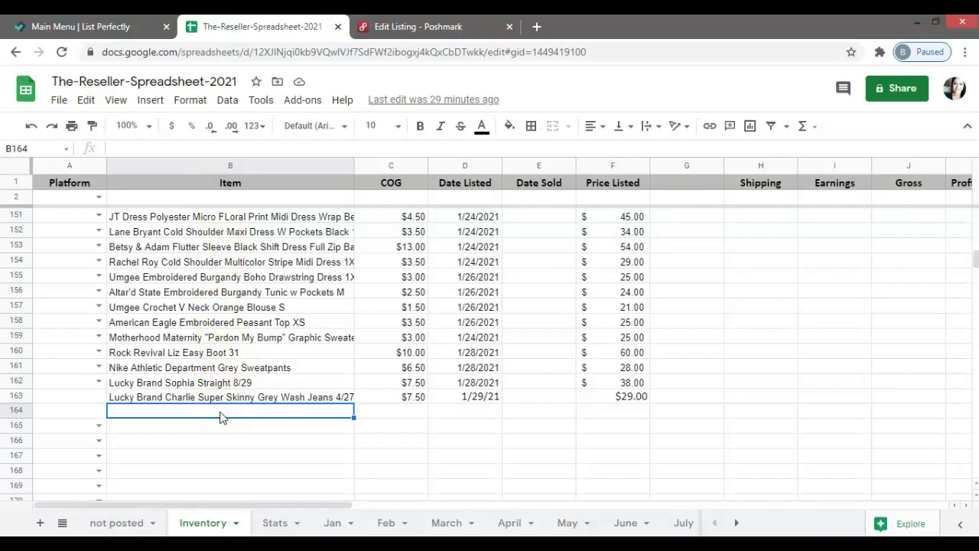
pyautogui.hotkey('ctrl', 'v')
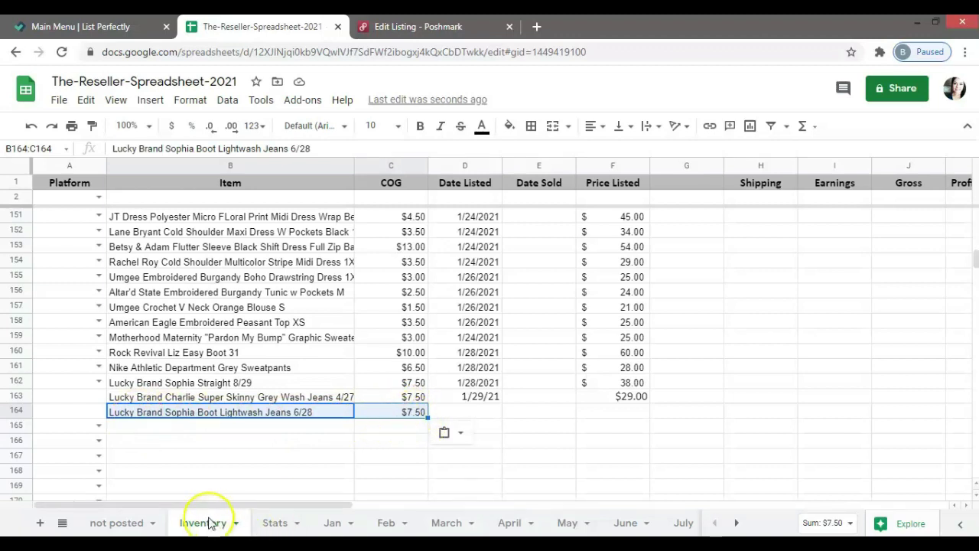
# In the Poshmark listing, paste the copied item as the title and edit it to "Lucky Brand Sophia Boot Cut Light Wash Blue Jeans"
pyautogui.click(417, 27)
pyautogui.click(319, 205)
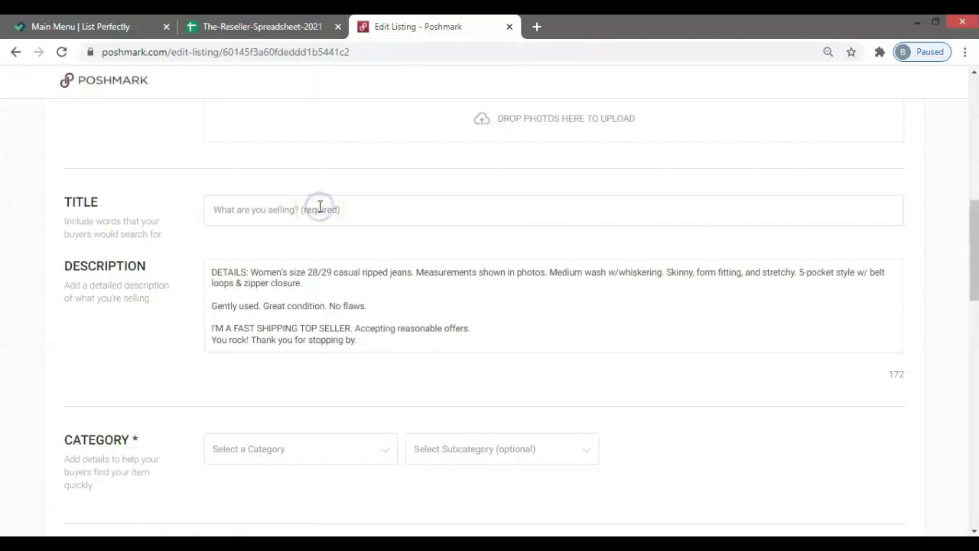
pyautogui.hotkey('ctrl', 'v')
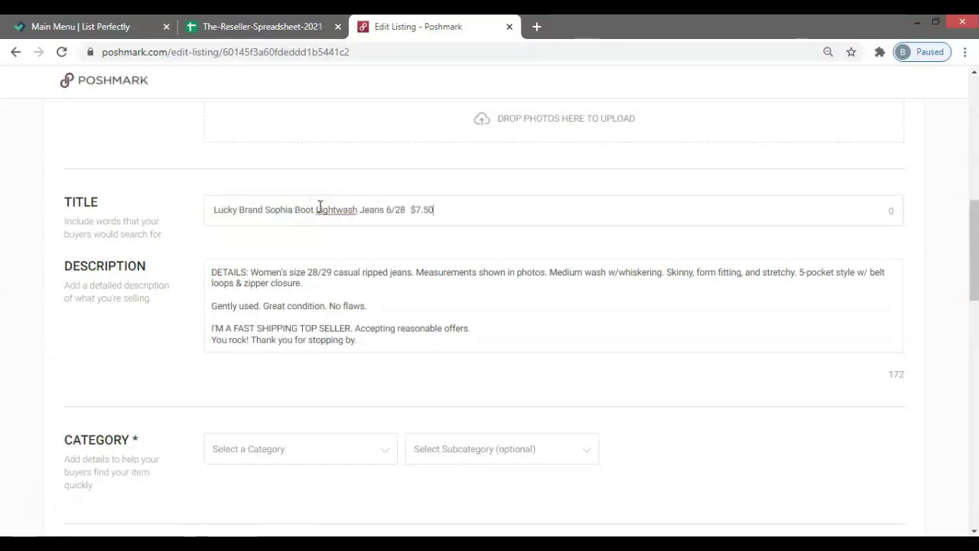
pyautogui.click(427, 209)
pyautogui.press('BackSpace')
pyautogui.press('BackSpace')
pyautogui.press('BackSpace')
pyautogui.press('BackSpace')
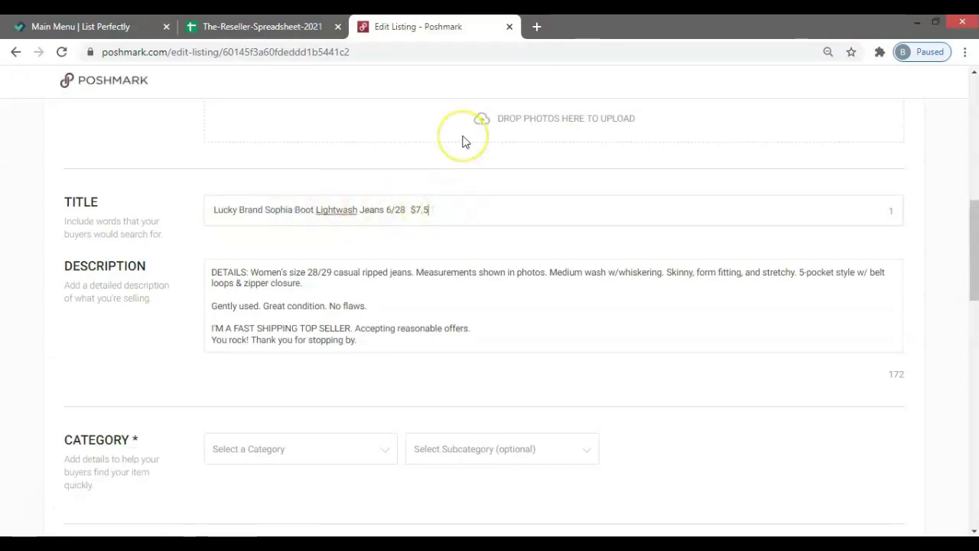
pyautogui.press('BackSpace')
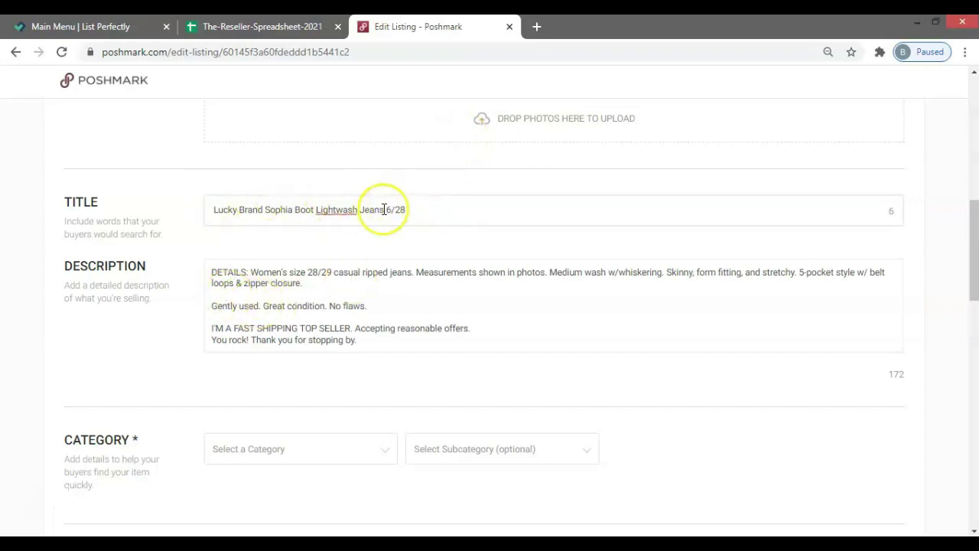
pyautogui.click(331, 215)
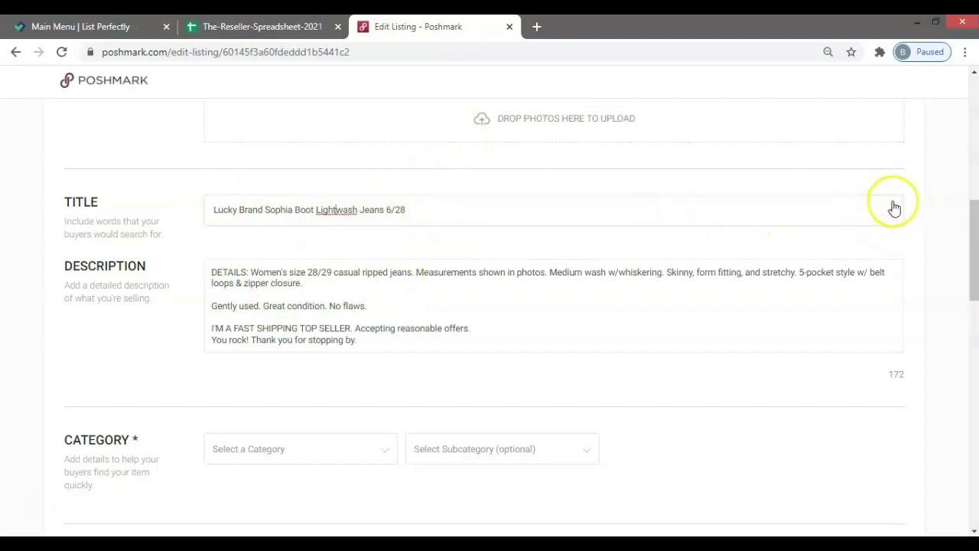
pyautogui.click(335, 209)
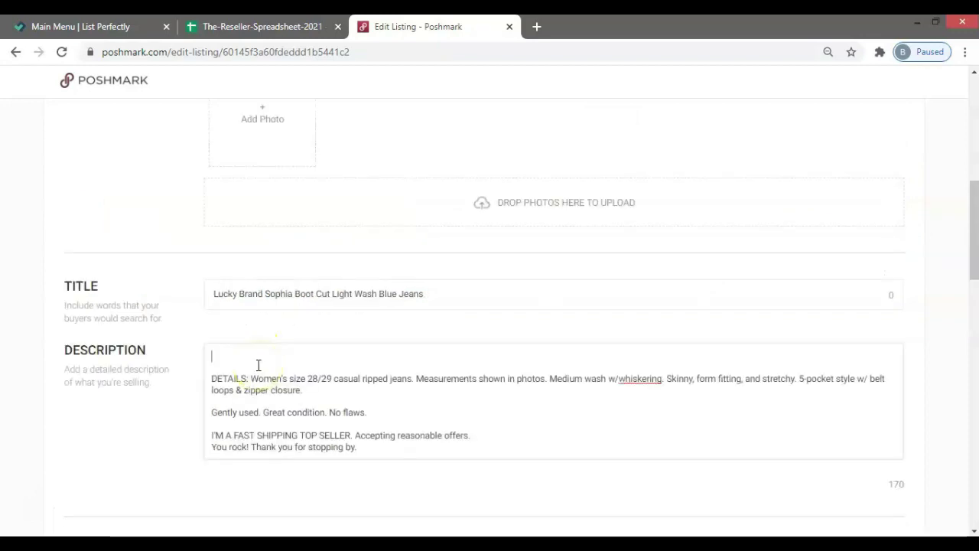
# Paste the copied item above the description's details and trim the size and price, leaving "Lucky Brand Sophia Boot Lightwash Jeans"
pyautogui.click(253, 360)
pyautogui.hotkey('ctrl', 'v')
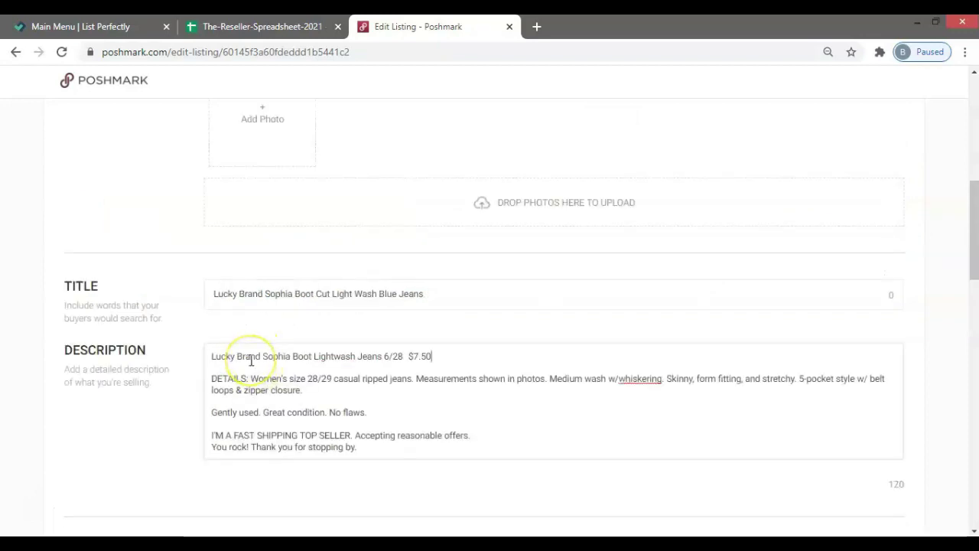
pyautogui.moveTo(463, 359); pyautogui.dragTo(383, 356)
pyautogui.press('BackSpace')
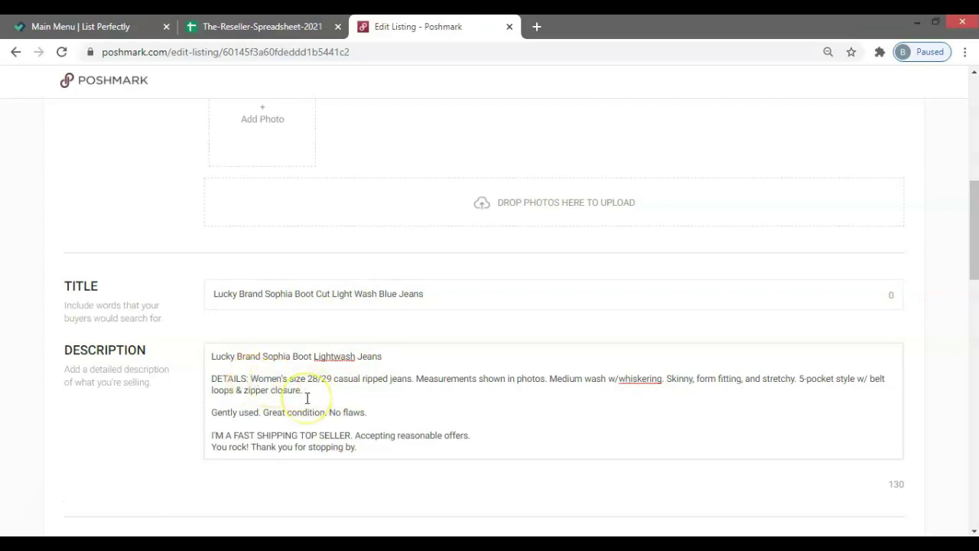
# Examine the listing photos, enlarging the close-up of the fabric content tag to read it
pyautogui.scroll(4, 307, 398)
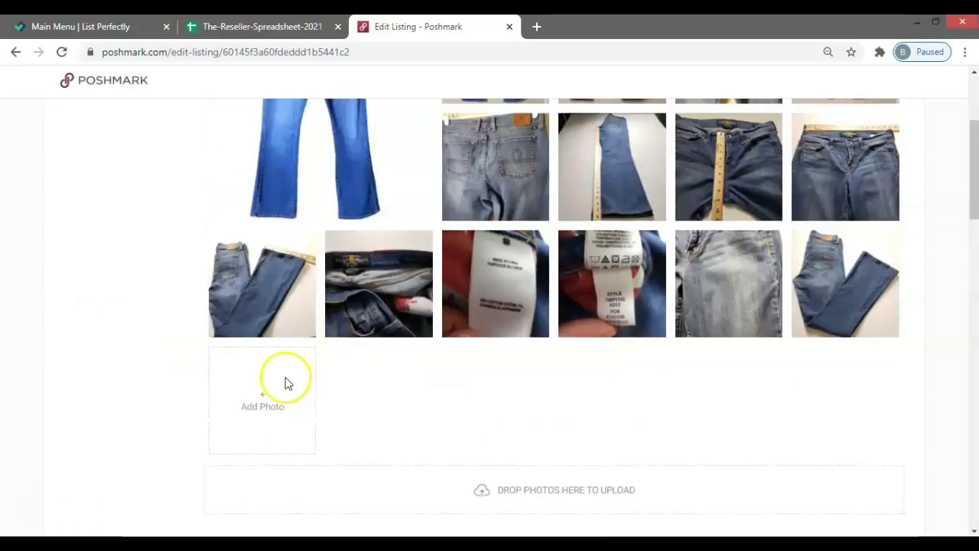
pyautogui.scroll(-5, 285, 383)
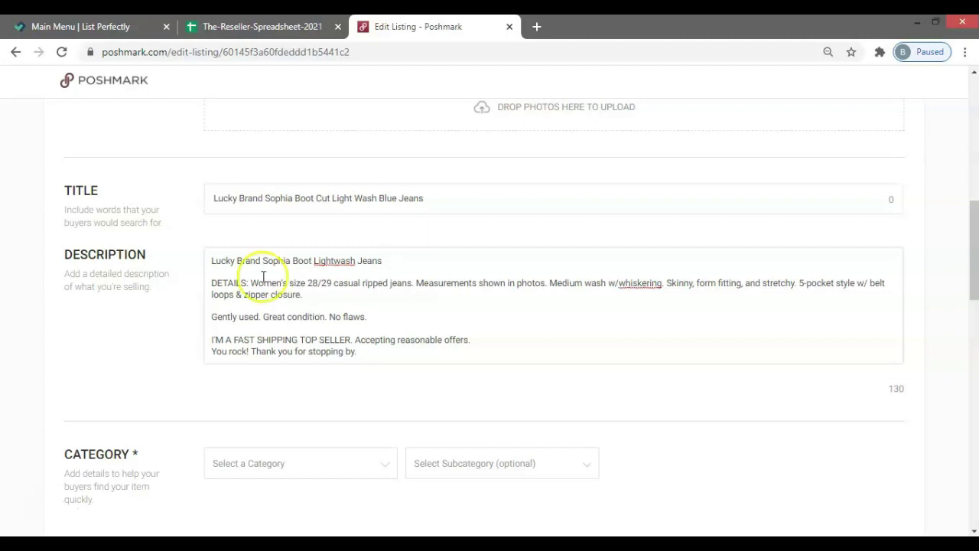
pyautogui.scroll(7, 257, 277)
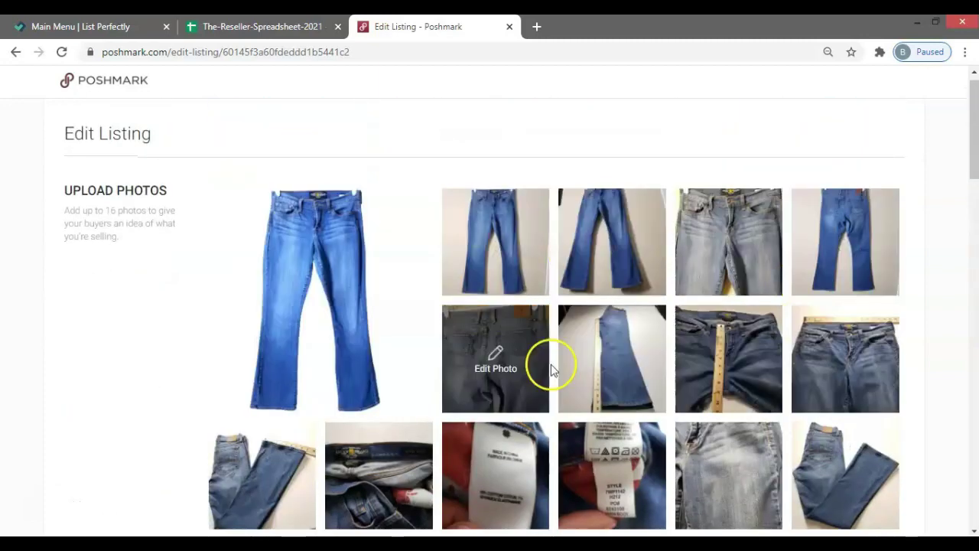
pyautogui.scroll(-3, 648, 493)
pyautogui.scroll(-1, 648, 493)
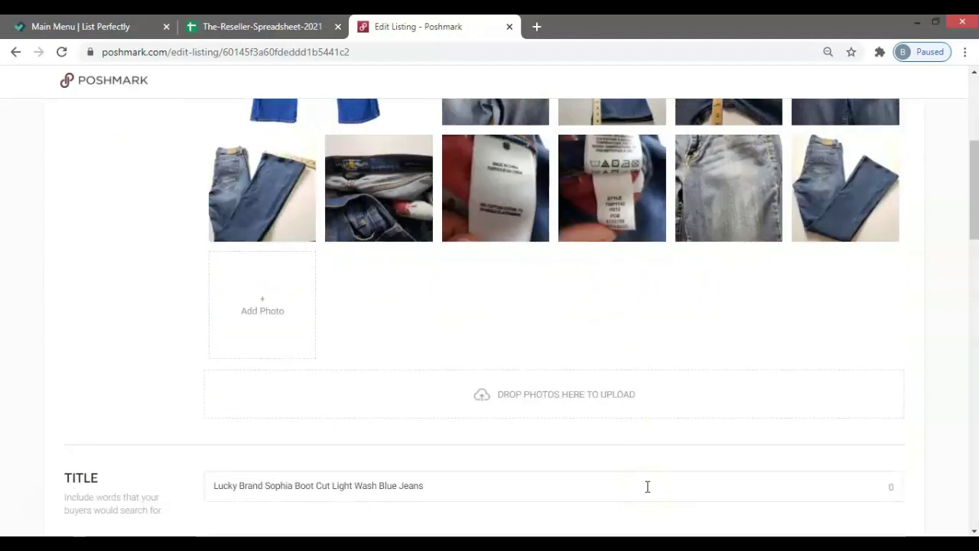
pyautogui.scroll(-1, 647, 486)
pyautogui.scroll(3, 648, 485)
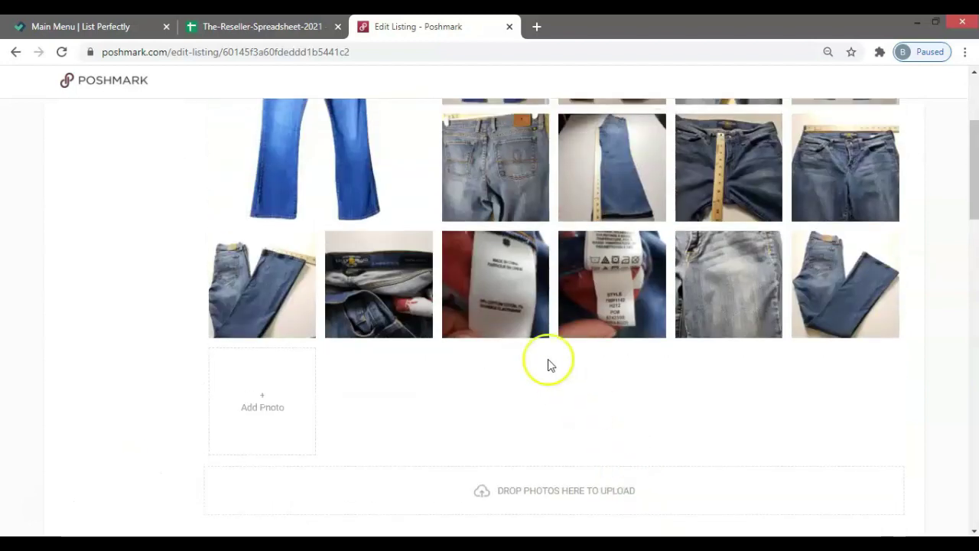
pyautogui.click(501, 285)
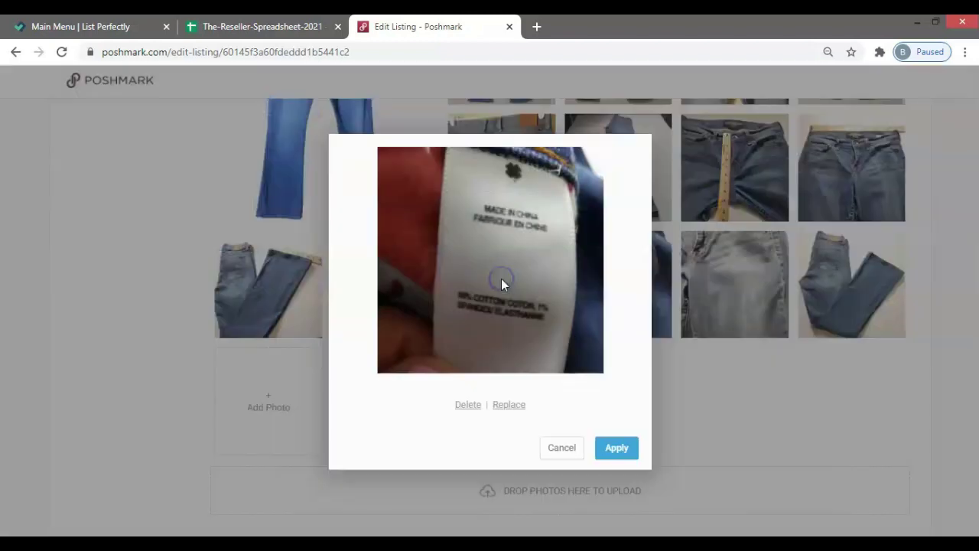
pyautogui.click(561, 456)
pyautogui.scroll(-10, 555, 453)
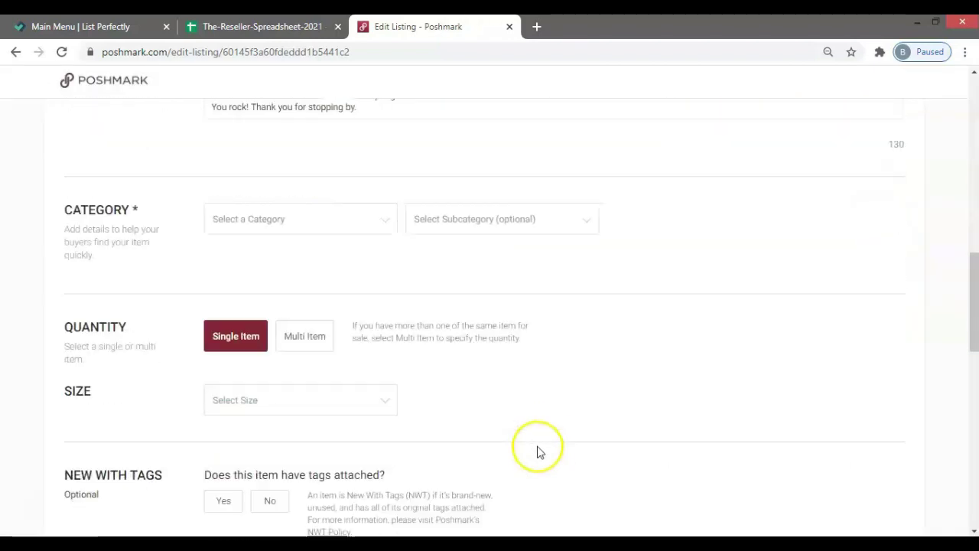
# In the description's details, set the women's size to 6/28 and remove the word "ripped"
pyautogui.scroll(1, 537, 452)
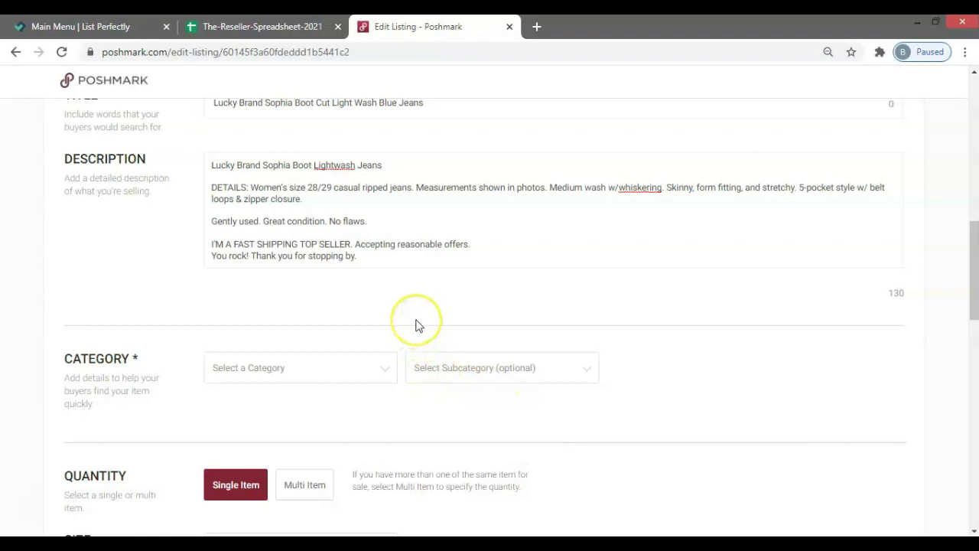
pyautogui.moveTo(308, 189); pyautogui.dragTo(357, 189)
pyautogui.write('6/28')
pyautogui.click(382, 189)
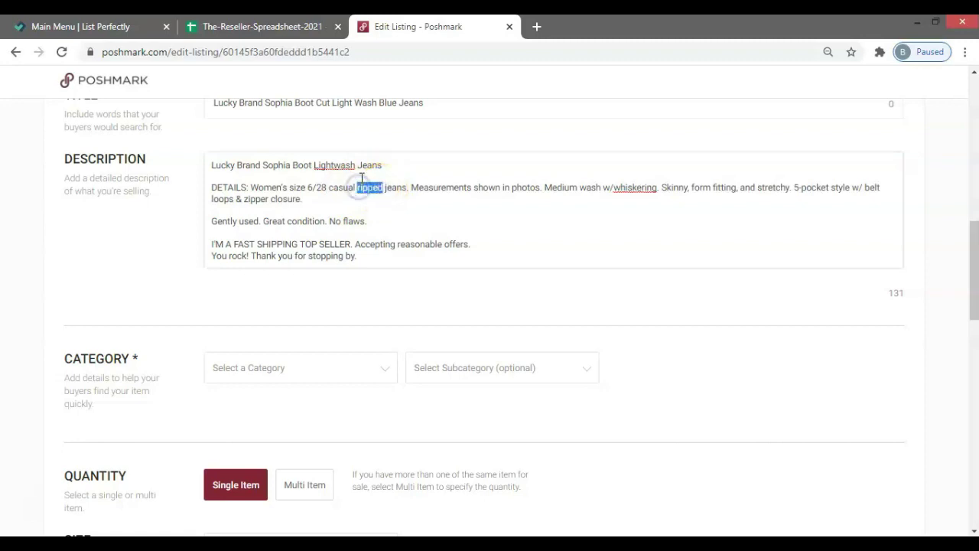
pyautogui.press('BackSpace')
pyautogui.press('BackSpace')
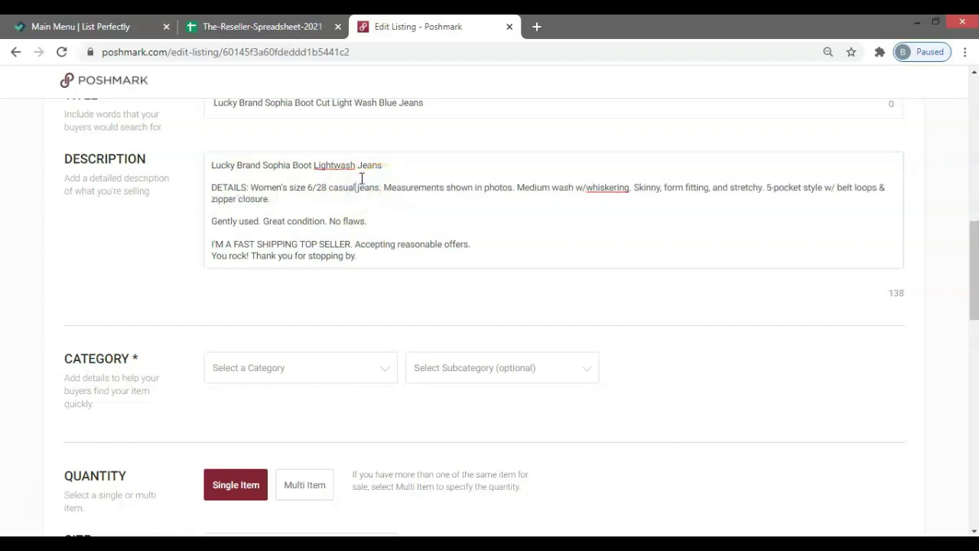
# Replace "Skinny" with "Bootcut" in the description's details
pyautogui.doubleClick(650, 189)
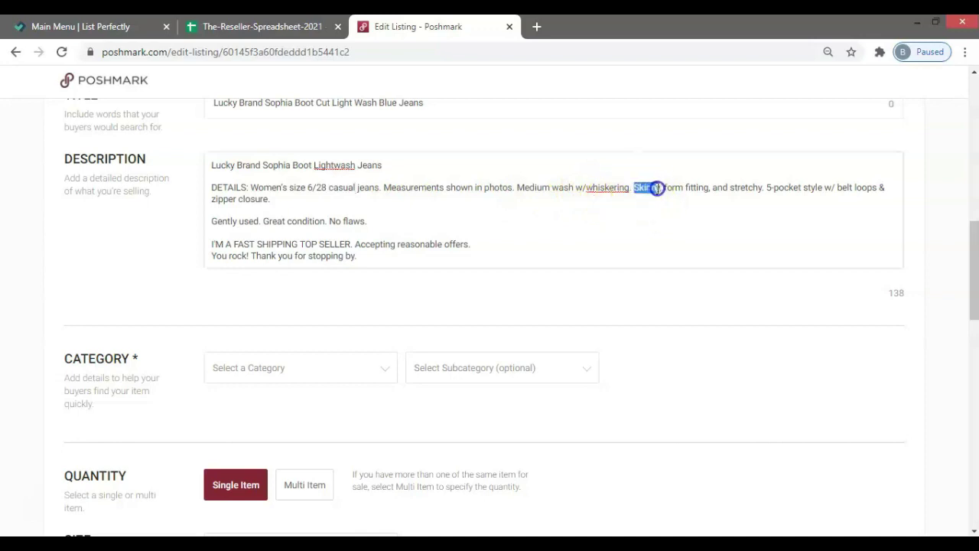
pyautogui.write('Bootcut')
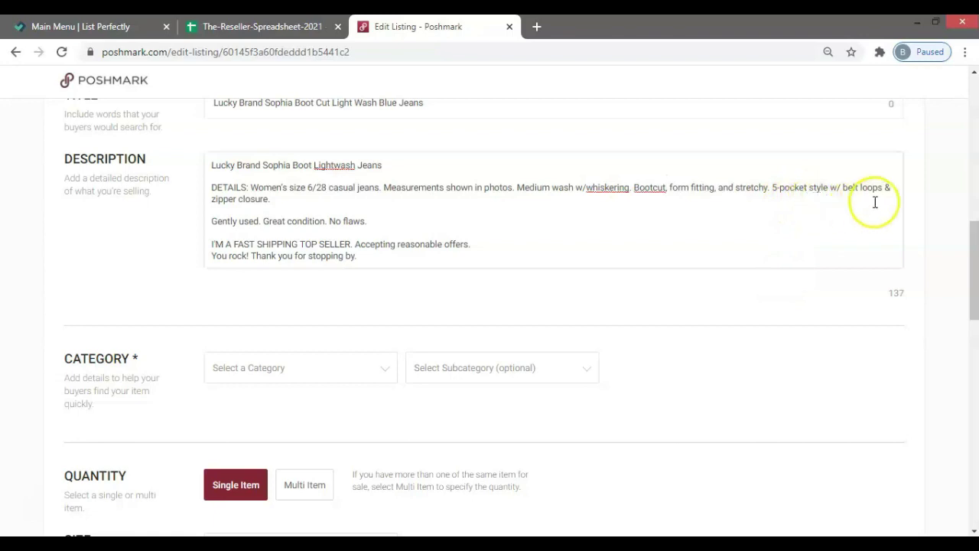
pyautogui.click(281, 200)
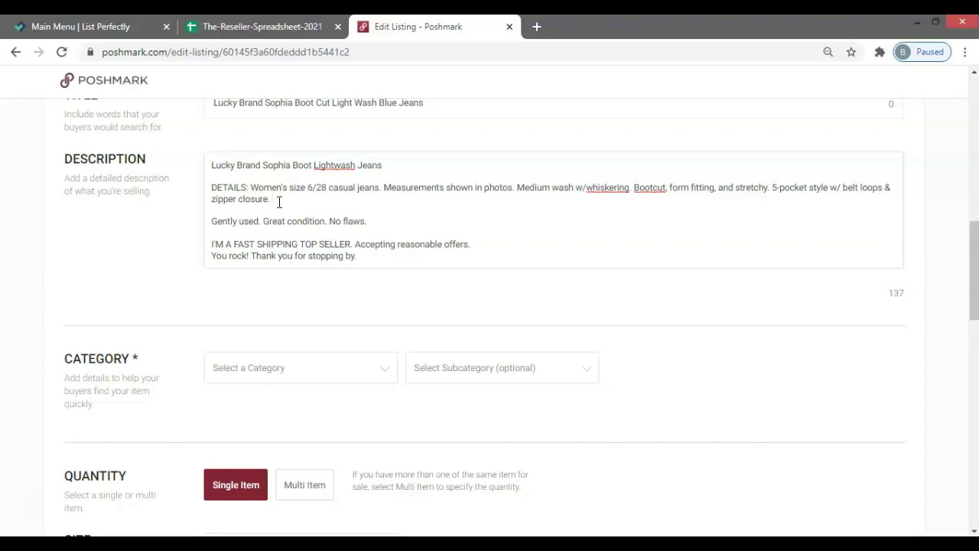
# Correct "Sophia" to "Sofia" in the listing title
pyautogui.click(284, 103)
pyautogui.press('BackSpace')
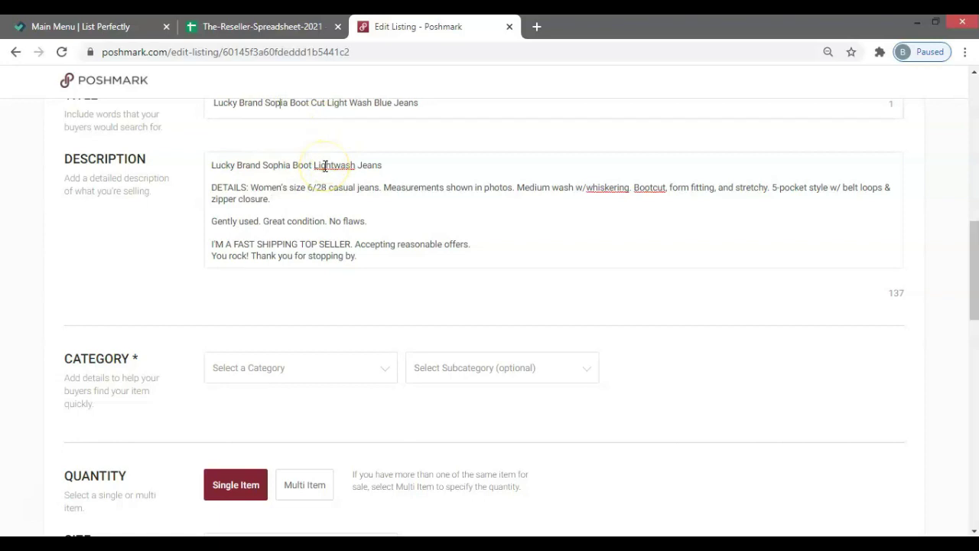
pyautogui.press('BackSpace')
pyautogui.write('f')
# Reword the description's first line as "Lucky Brand Denim Stretch Jeans" and add "Cotton & spandex. Style: 7WP1142H212" after the zipper closure
pyautogui.doubleClick(277, 165)
pyautogui.press('BackSpace')
pyautogui.click(271, 199)
pyautogui.write('Cotton & spandex. Style: 7WP')
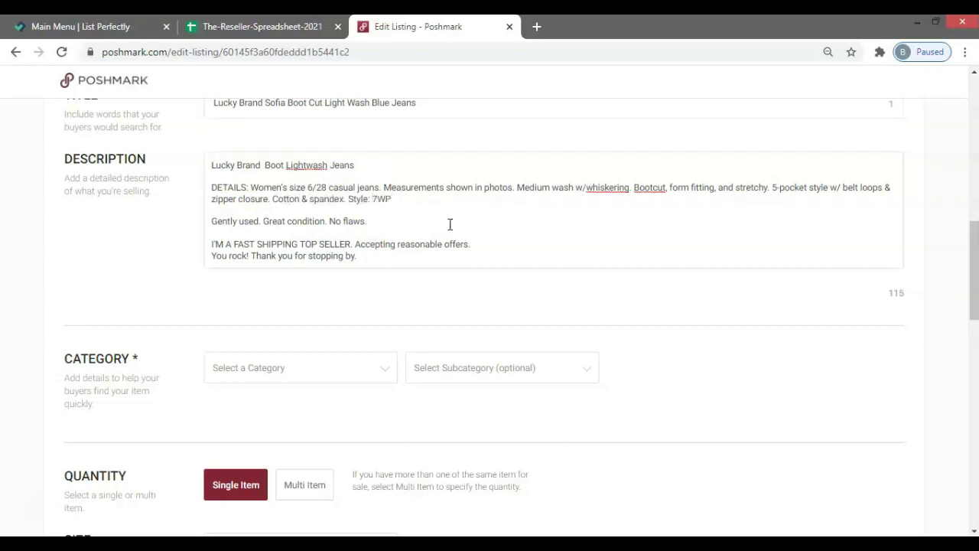
# Change the wash in the details to "Light/Medium wash" and review the flaws statement and closing seller lines
pyautogui.click(518, 284)
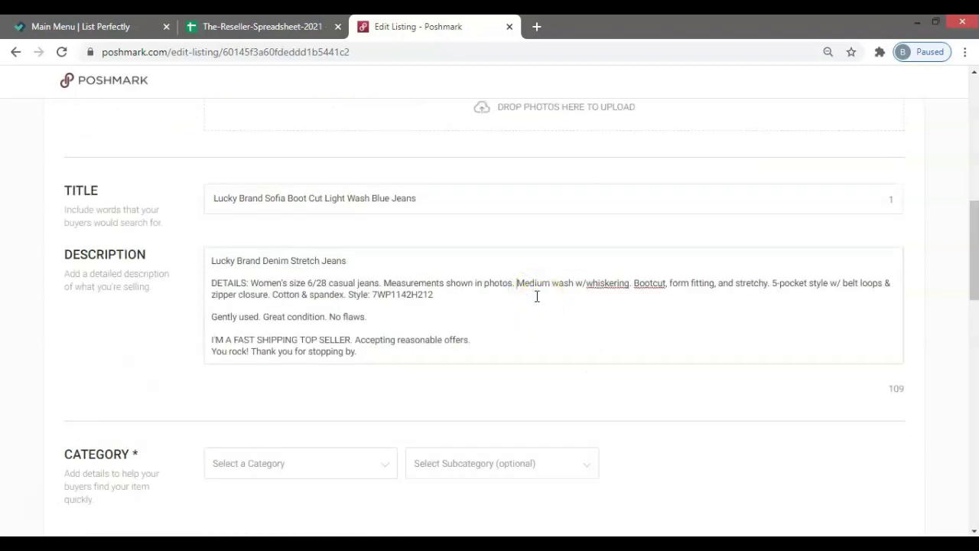
pyautogui.write('Light/')
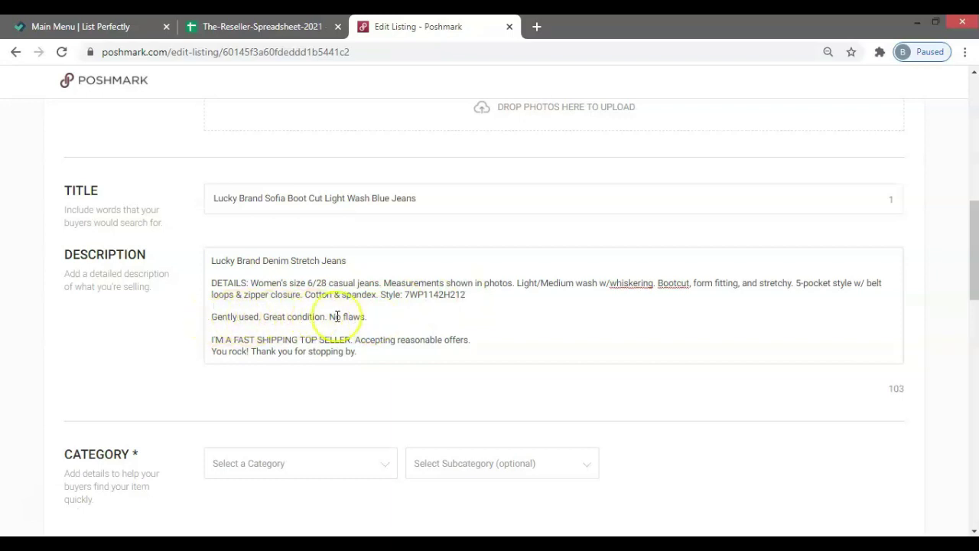
pyautogui.moveTo(328, 316); pyautogui.dragTo(345, 316)
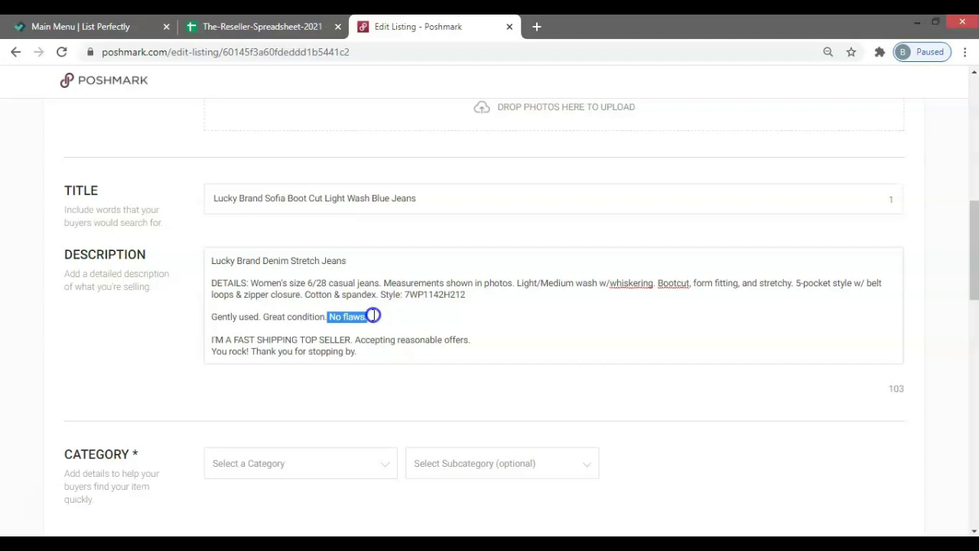
pyautogui.moveTo(212, 339); pyautogui.dragTo(386, 353)
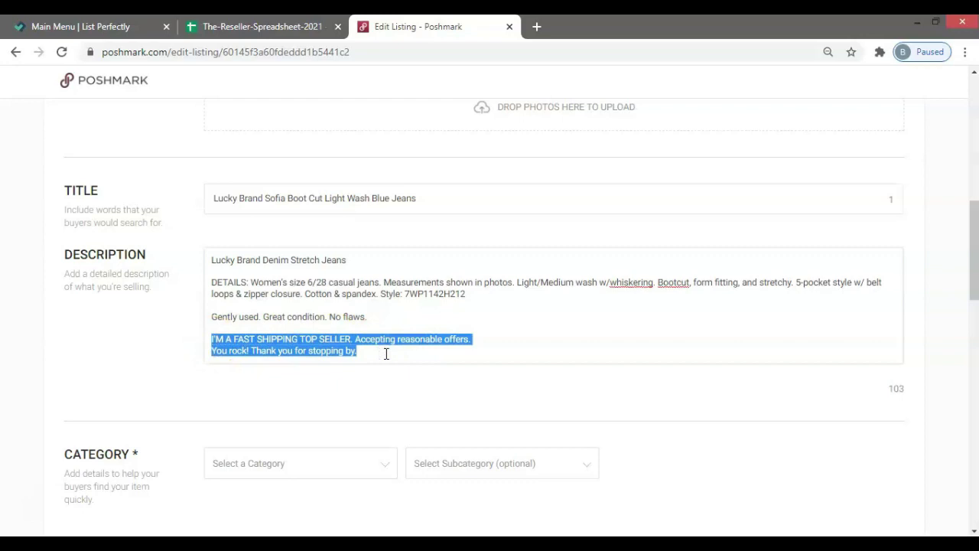
pyautogui.click(386, 353)
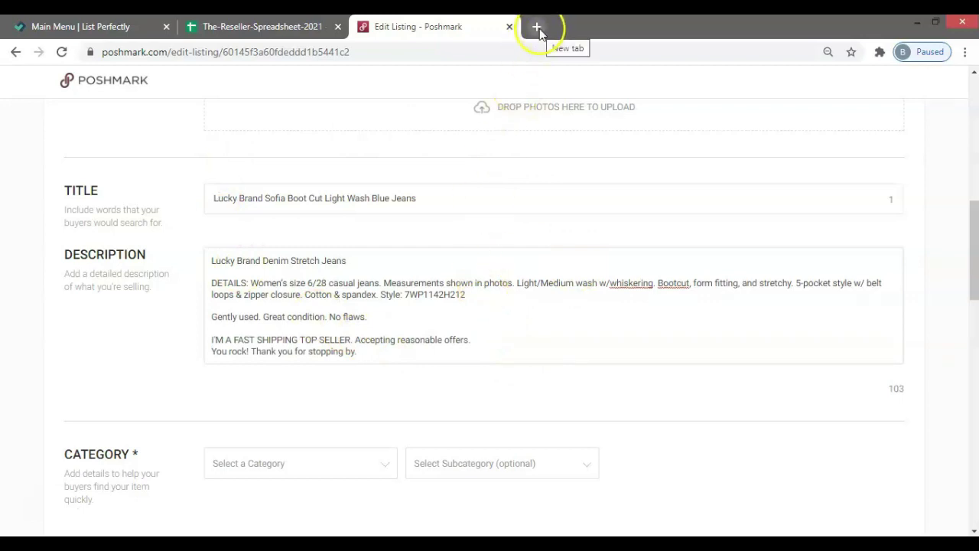
# Paste the copied item into Google's search in a new tab and trim it to "Lucky Brand Sophia Boot Lightwash Jeans"
pyautogui.click(236, 200)
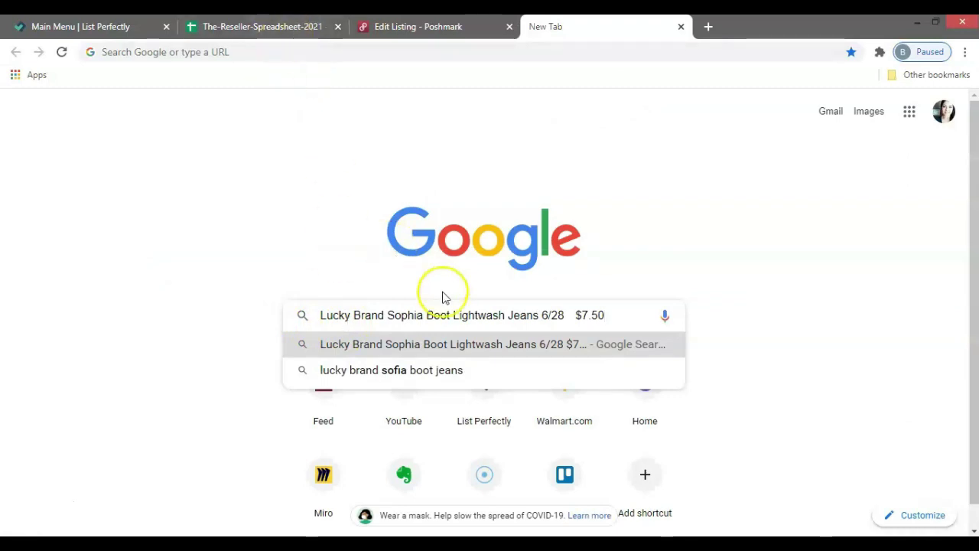
pyautogui.moveTo(606, 316); pyautogui.dragTo(544, 320)
pyautogui.press('BackSpace')
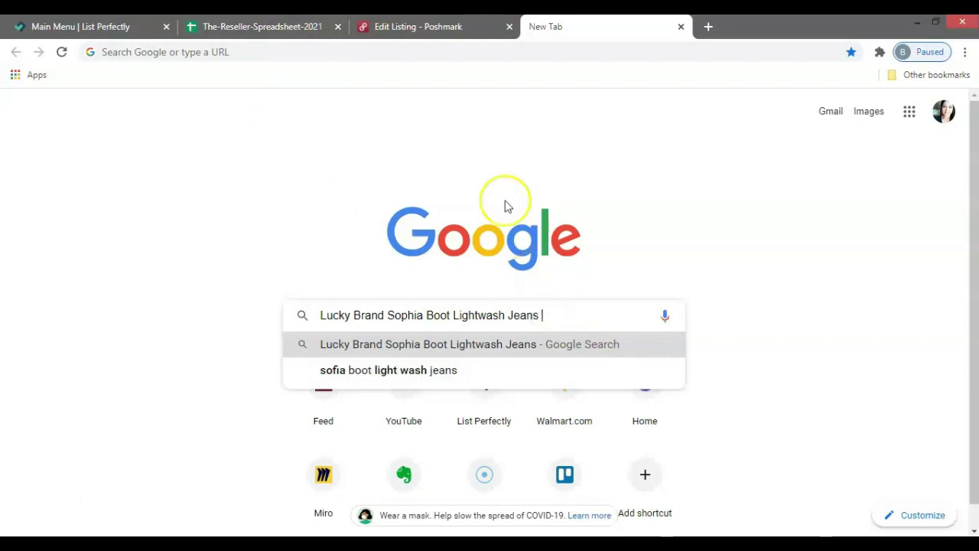
# Copy "Style: 7WP1142H212" from the Poshmark description, append it to the Google query and run the search
pyautogui.click(459, 26)
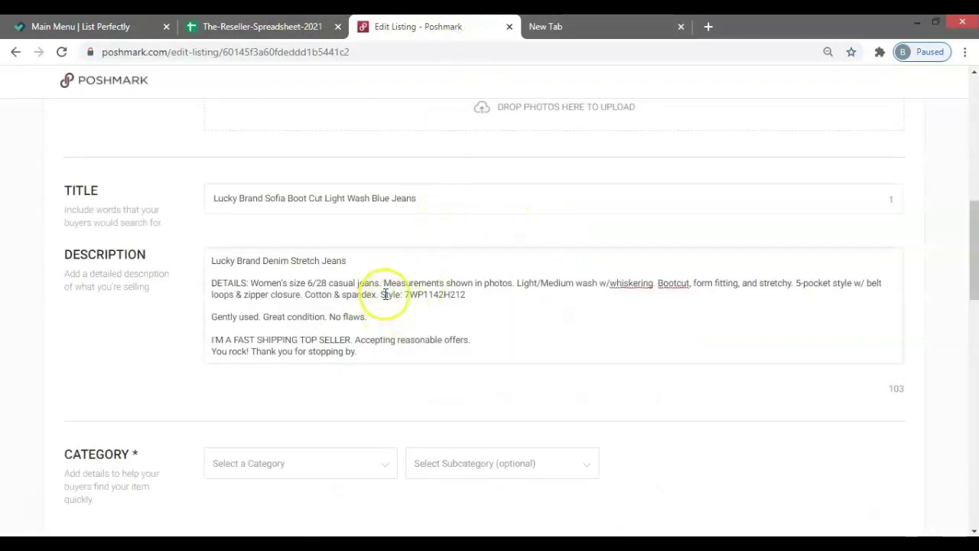
pyautogui.moveTo(381, 295); pyautogui.dragTo(490, 296)
pyautogui.hotkey('ctrl', 'c')
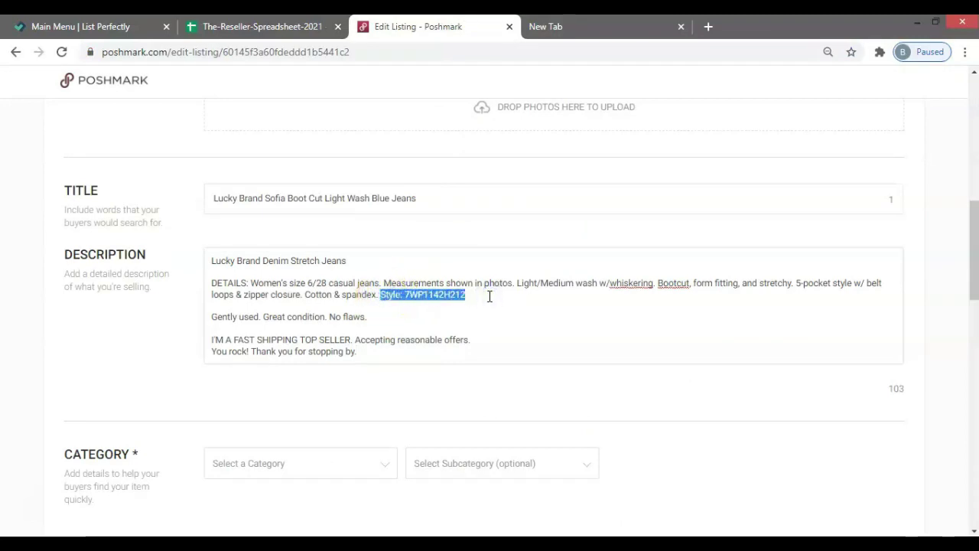
pyautogui.click(566, 27)
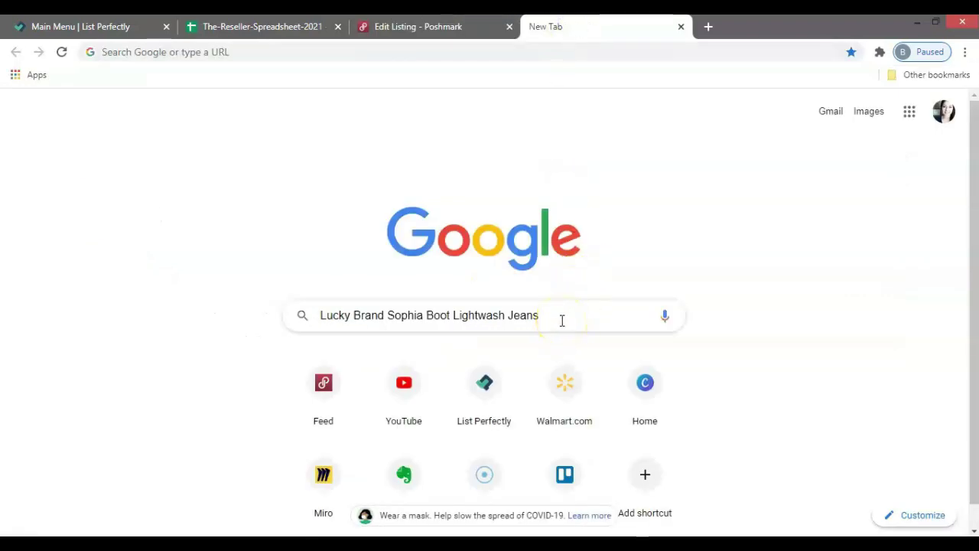
pyautogui.hotkey('ctrl', 'v')
pyautogui.press('Return')
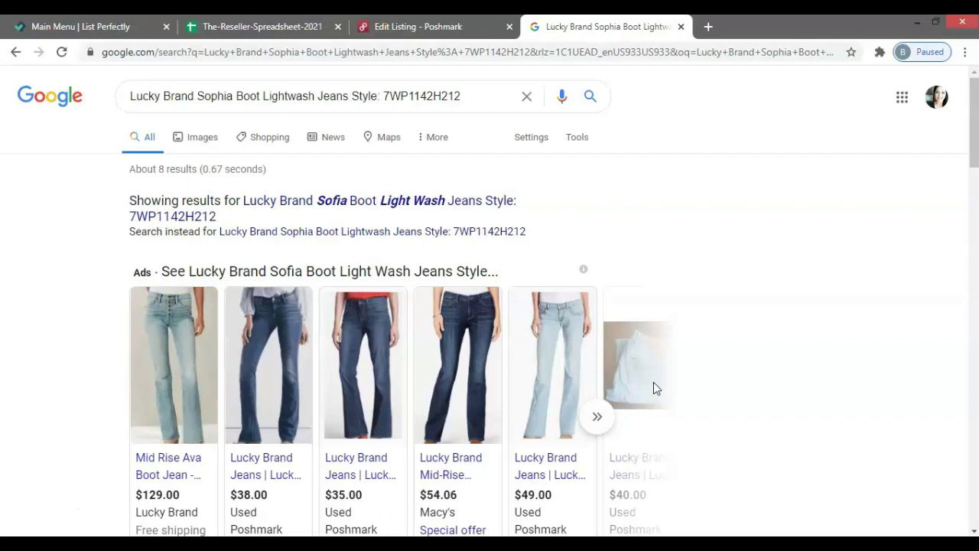
# Open the $38.00 Lucky Brand Poshmark listing in a new tab and look over the other sponsored results
pyautogui.rightClick(250, 464)
pyautogui.click(298, 365)
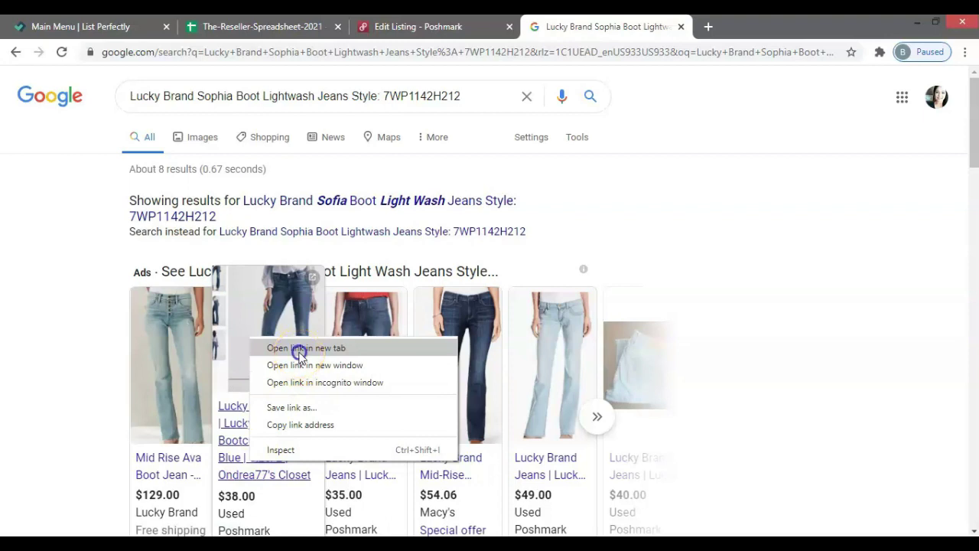
pyautogui.click(298, 348)
pyautogui.scroll(-2, 317, 485)
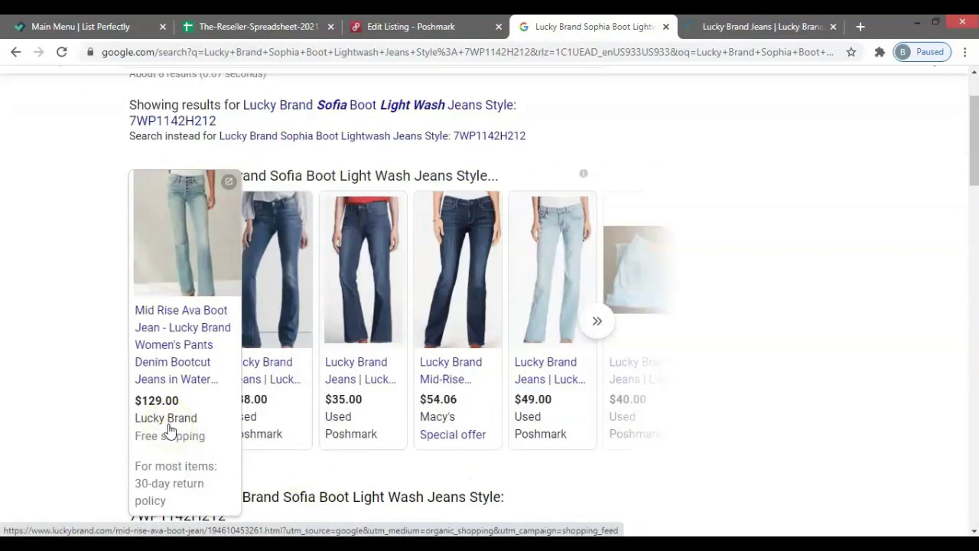
pyautogui.click(328, 447)
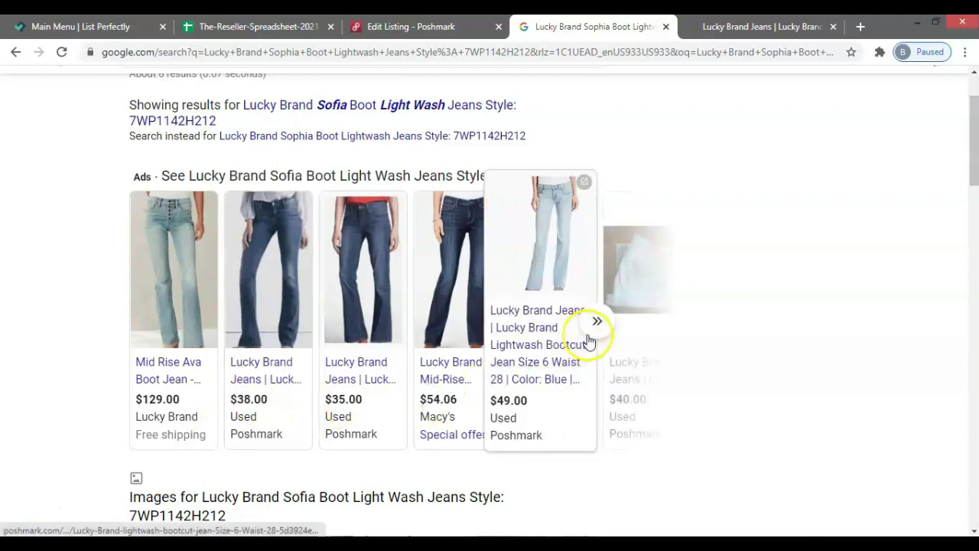
pyautogui.scroll(2, 590, 341)
# Show the image results and open the $38.00 light wash and $39.00 NWT Lucky Brand Sofia Poshmark listings in new tabs
pyautogui.click(198, 141)
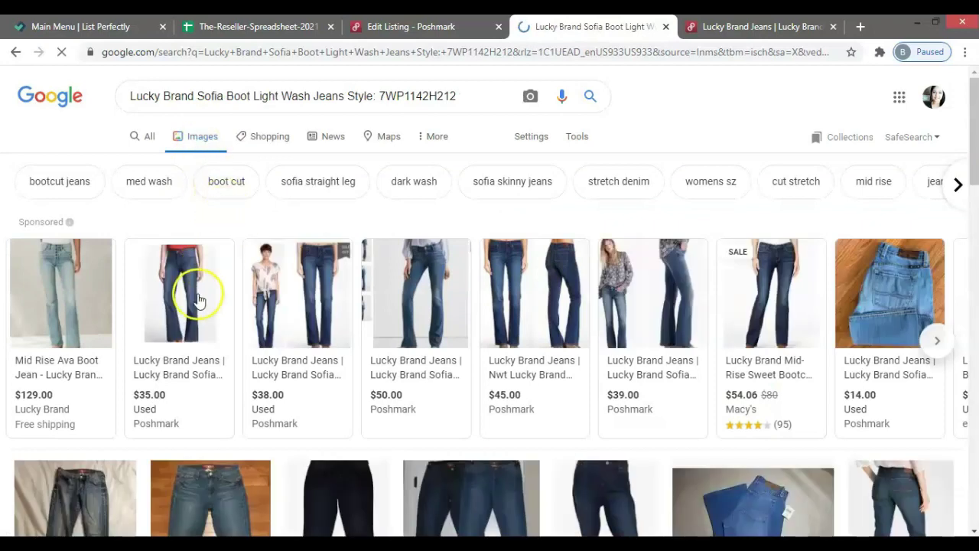
pyautogui.scroll(-1, 230, 360)
pyautogui.rightClick(283, 281)
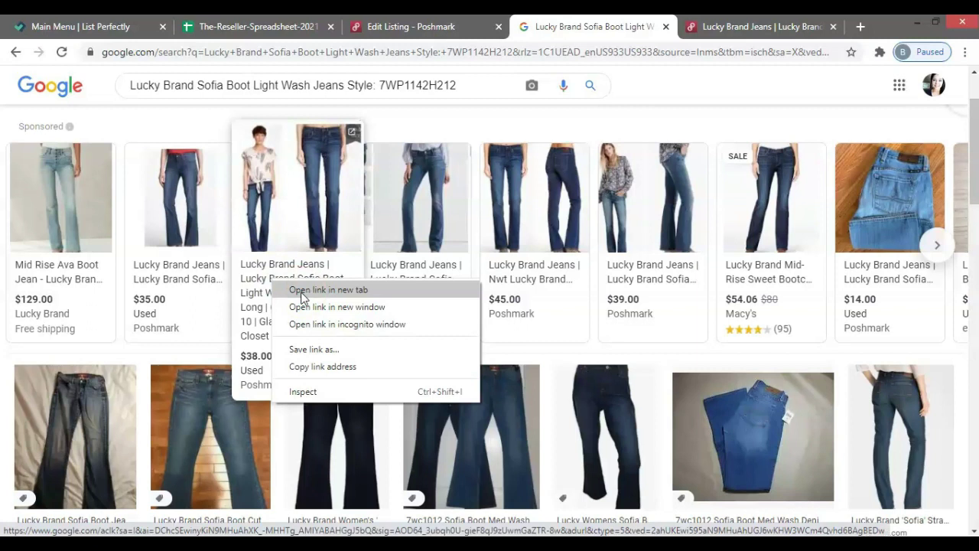
pyautogui.click(303, 297)
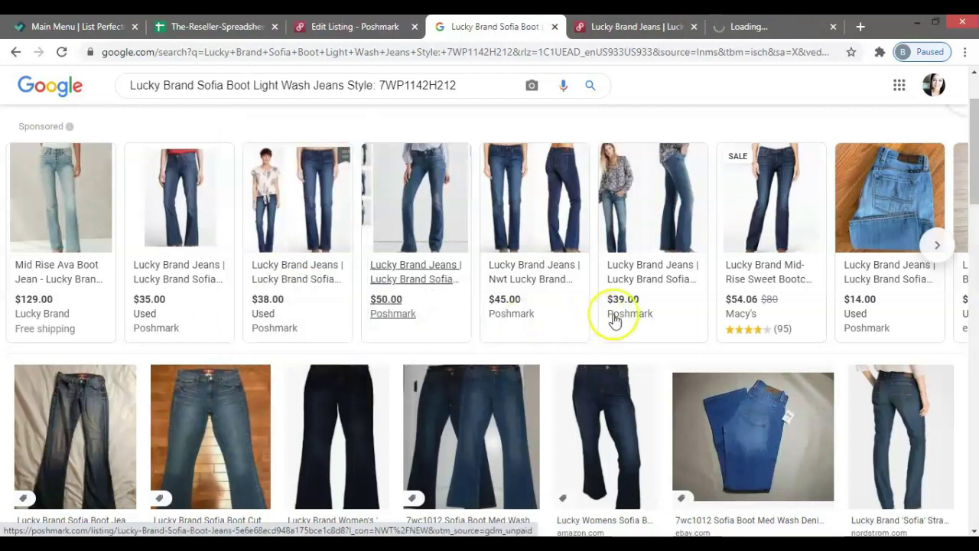
pyautogui.moveTo(650, 291)
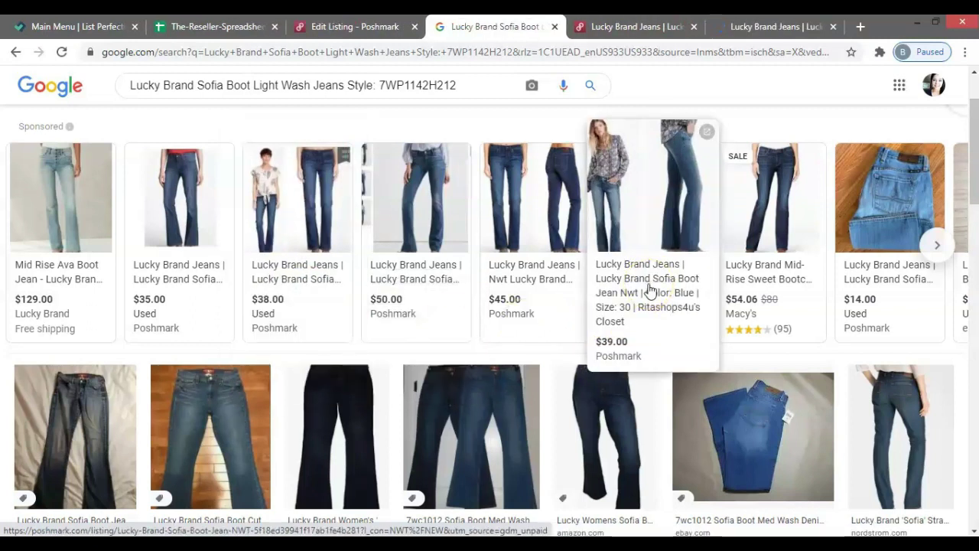
pyautogui.rightClick(648, 282)
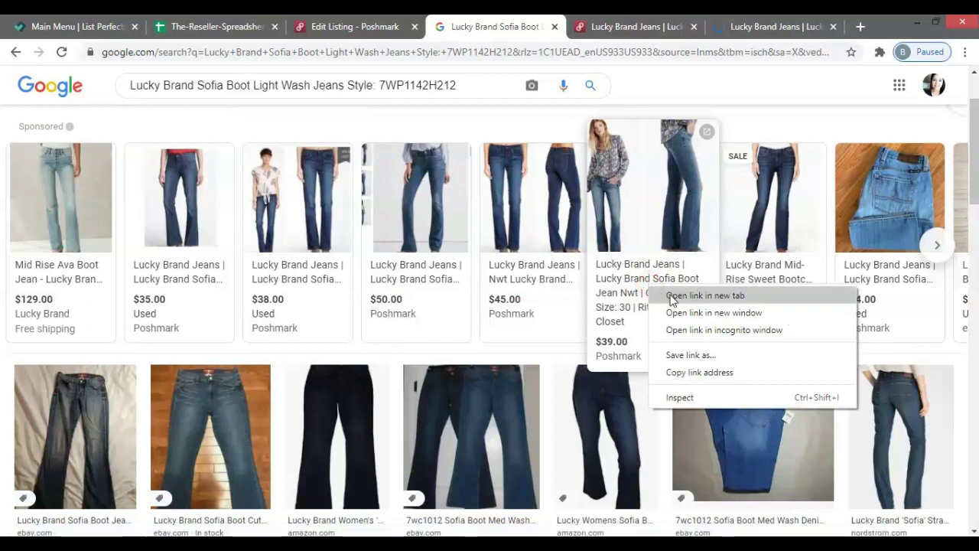
pyautogui.click(672, 297)
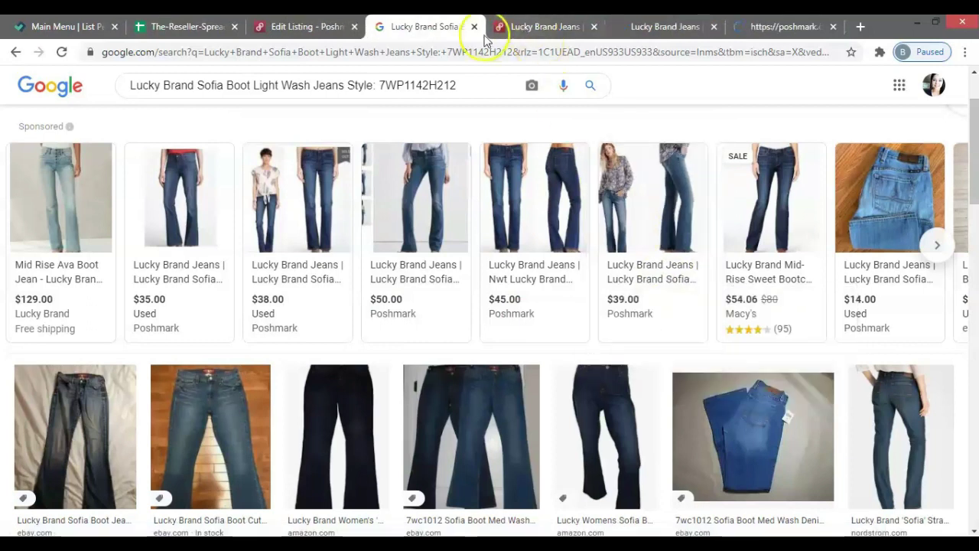
# Examine the prices, sizes and descriptions of the two open pre-owned Lucky Brand Sofia listings, the bootcut and the light wash 10/30 long
pyautogui.click(497, 30)
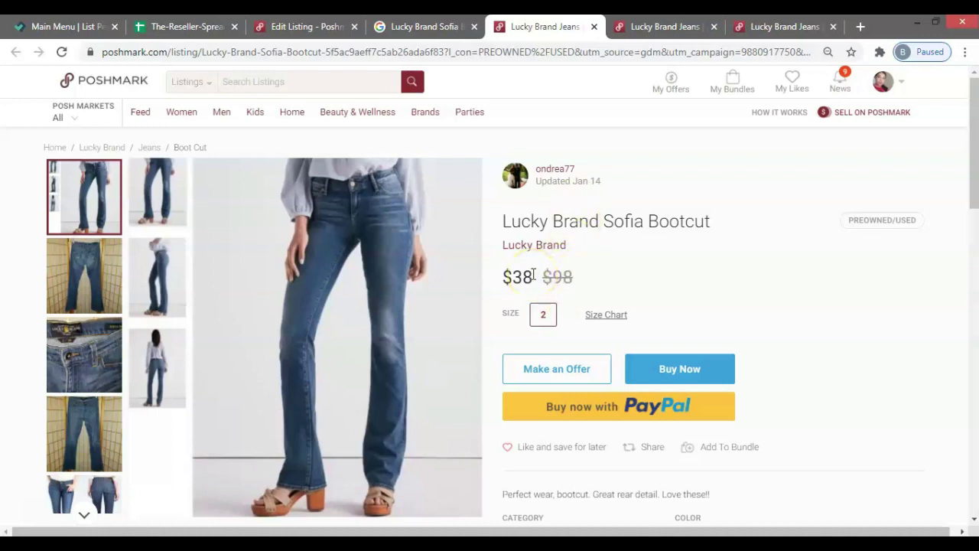
pyautogui.scroll(-1, 533, 275)
pyautogui.scroll(-1, 534, 278)
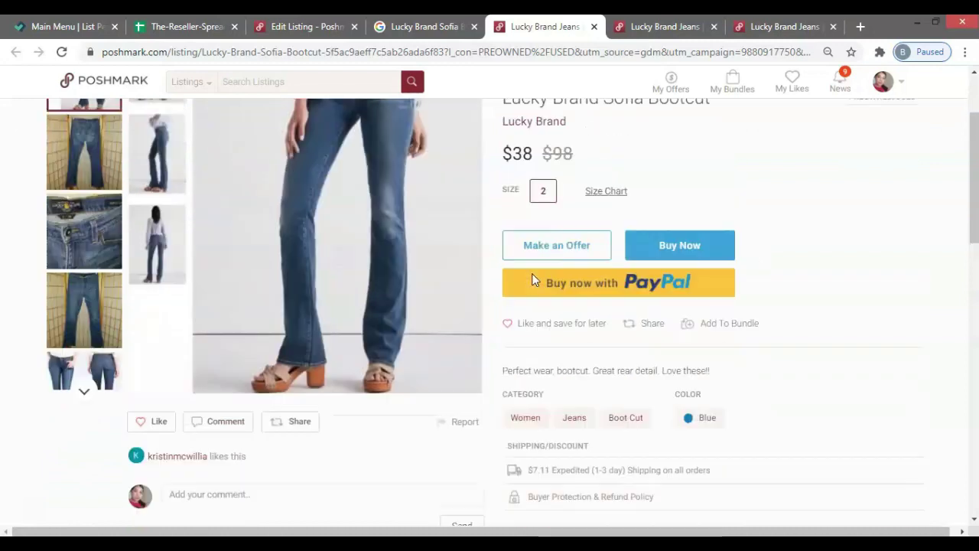
pyautogui.scroll(3, 532, 276)
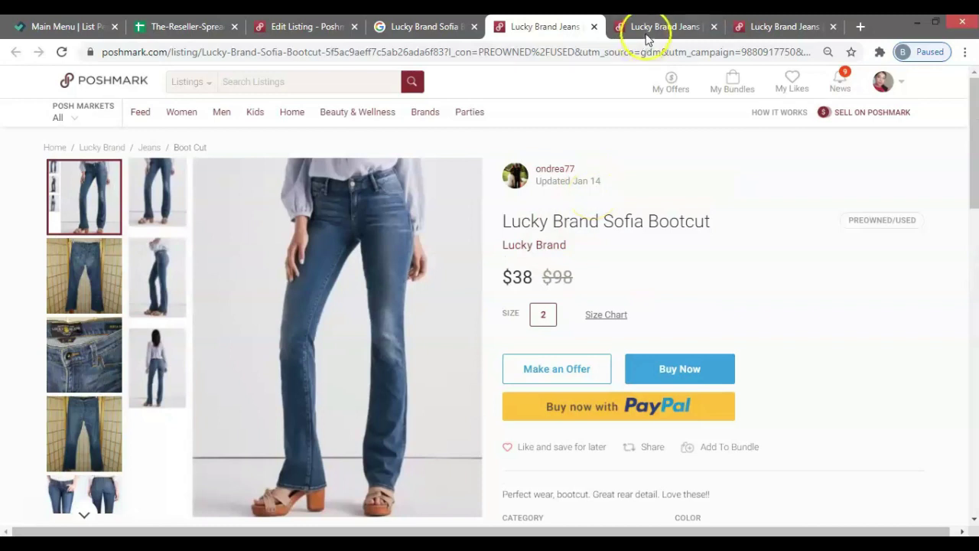
pyautogui.scroll(-1, 635, 242)
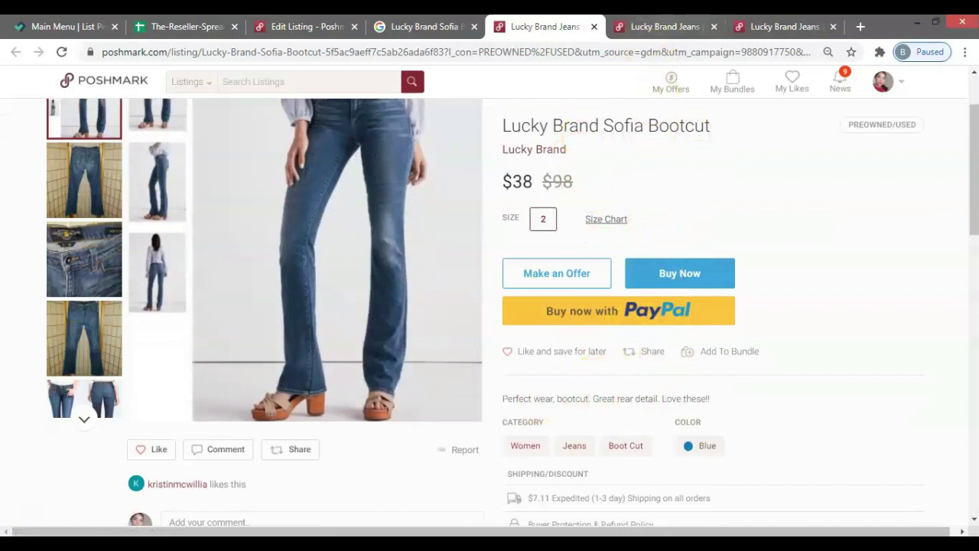
pyautogui.click(664, 27)
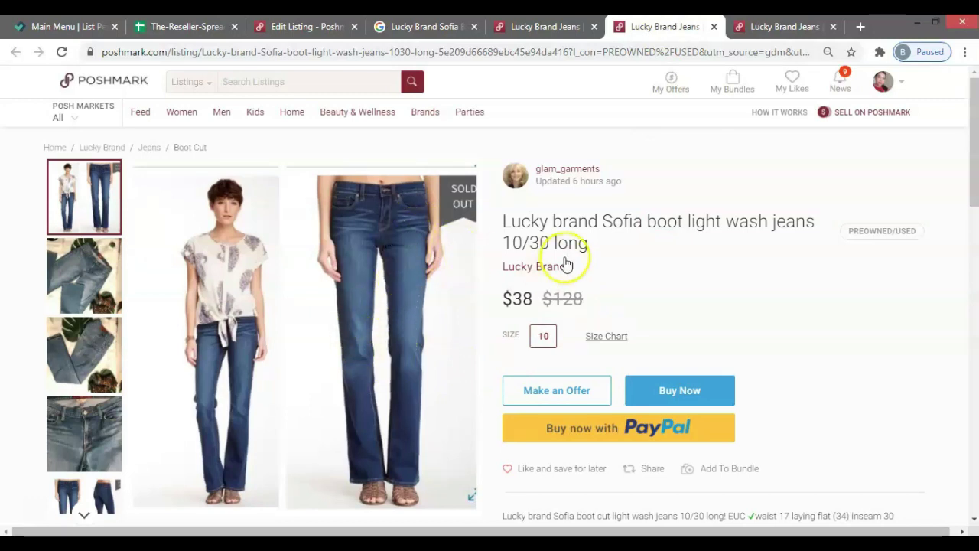
pyautogui.scroll(-3, 570, 260)
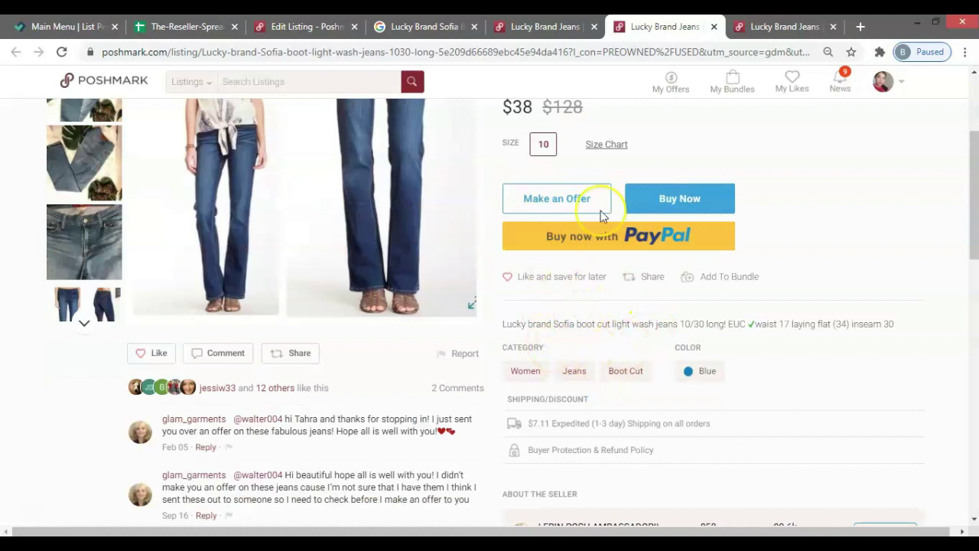
pyautogui.scroll(3, 673, 164)
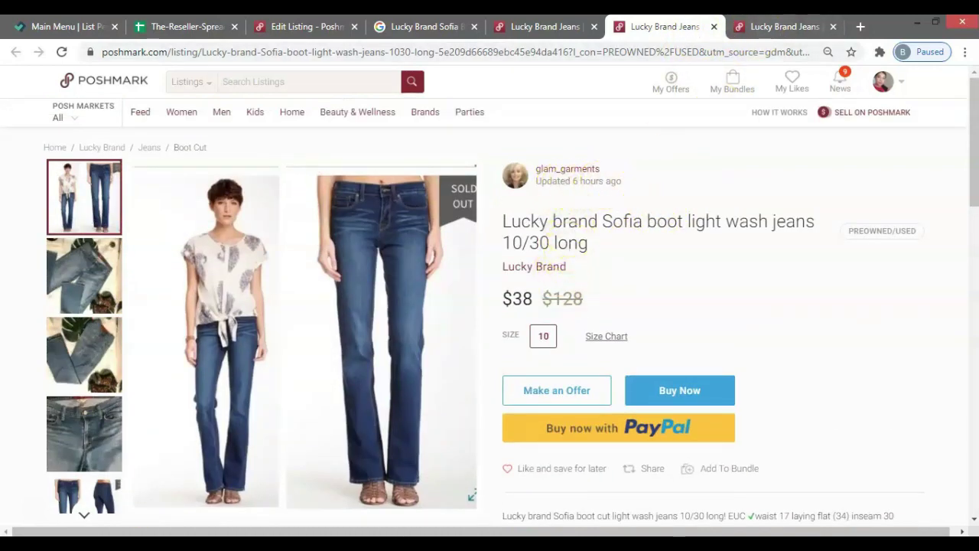
# Read through the Lucky Brand Sofia Boot Jean NWT listing and copy "Curvy Fit" from its description
pyautogui.click(768, 27)
pyautogui.click(736, 265)
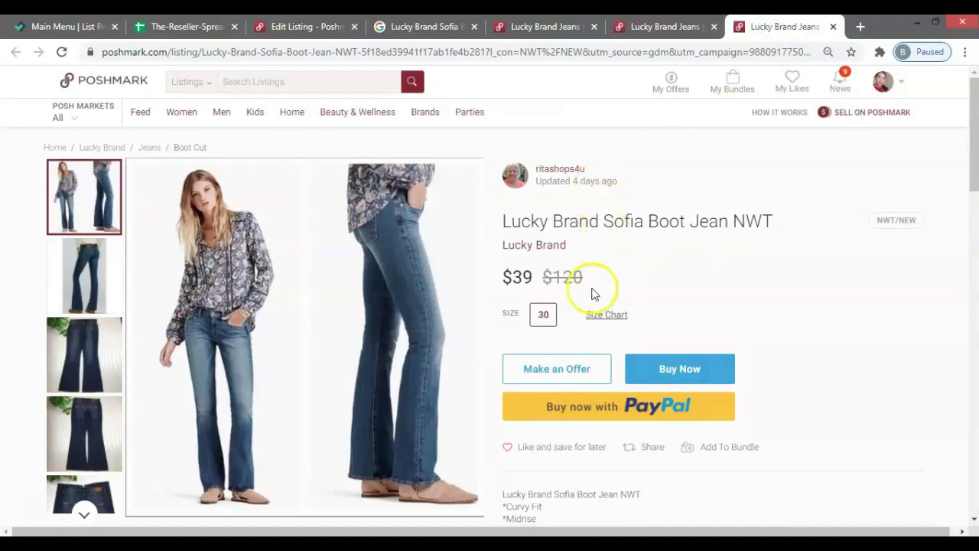
pyautogui.scroll(-1, 580, 284)
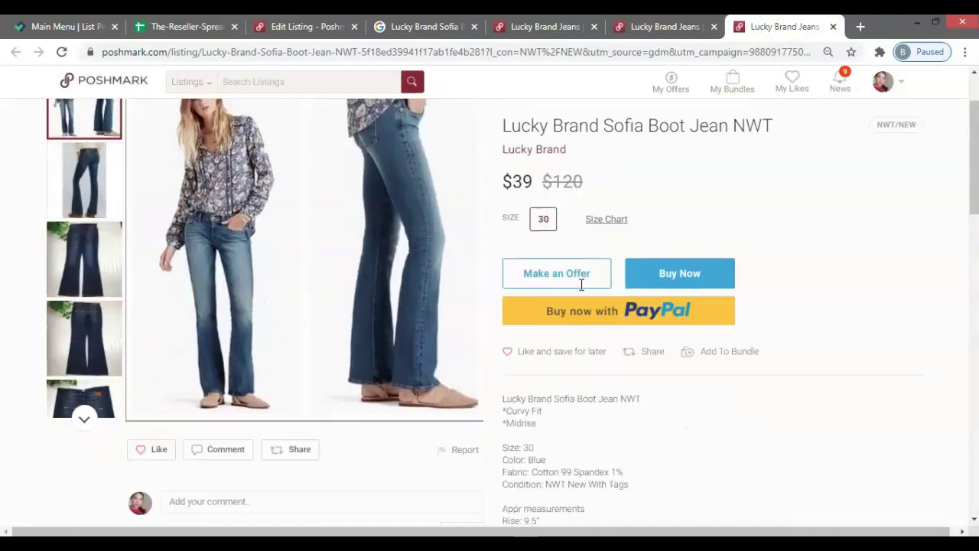
pyautogui.scroll(-1, 640, 307)
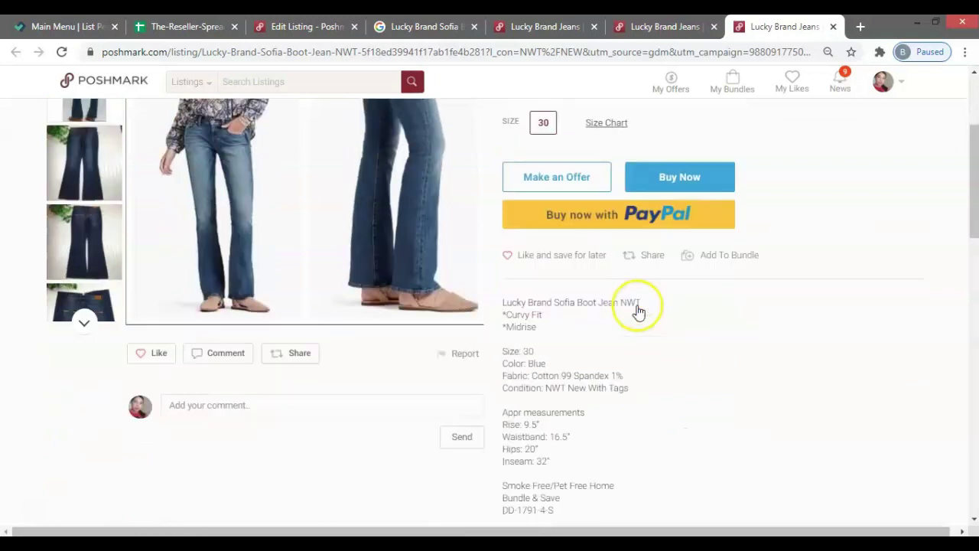
pyautogui.scroll(-1, 639, 308)
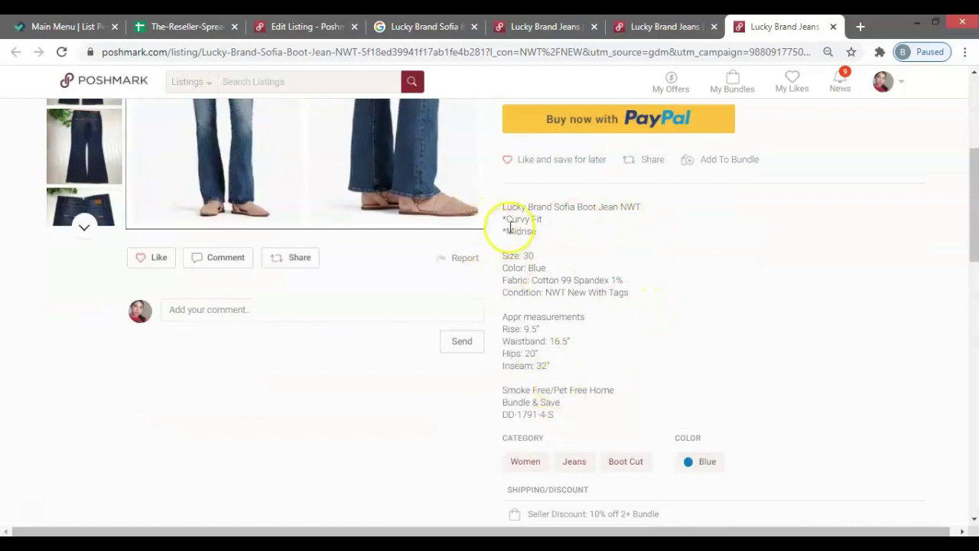
pyautogui.moveTo(507, 219); pyautogui.dragTo(556, 222)
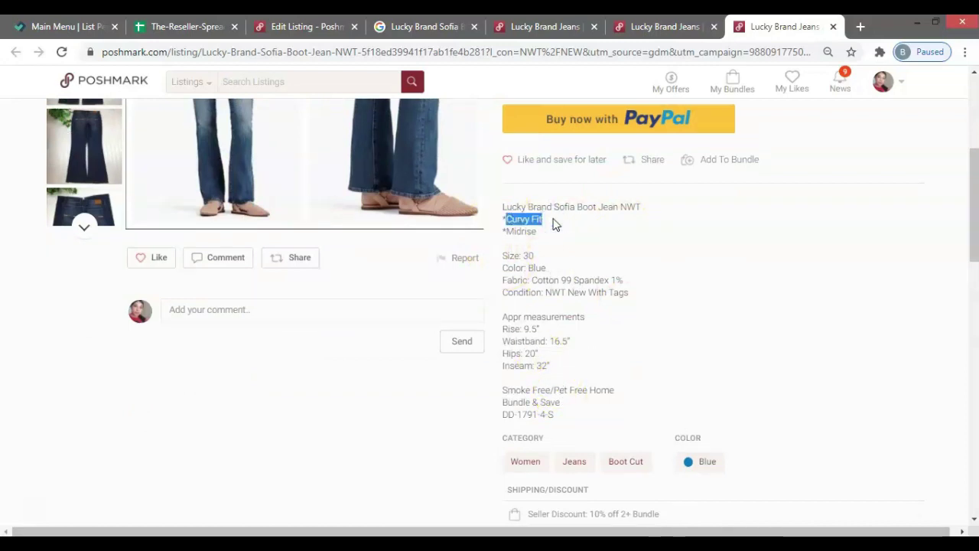
# Save the main model photo of the Sofia Boot Jean NWT listing to the computer
pyautogui.scroll(3, 632, 260)
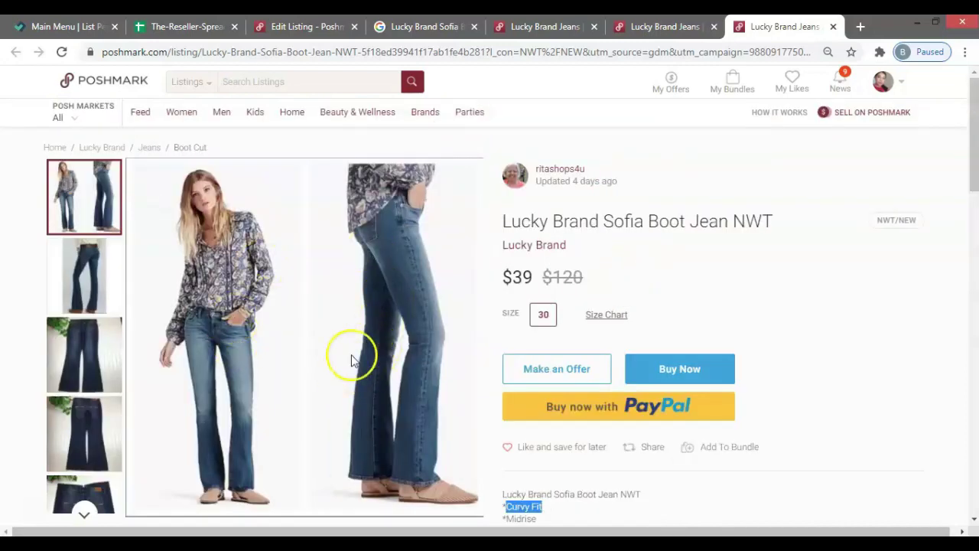
pyautogui.rightClick(350, 298)
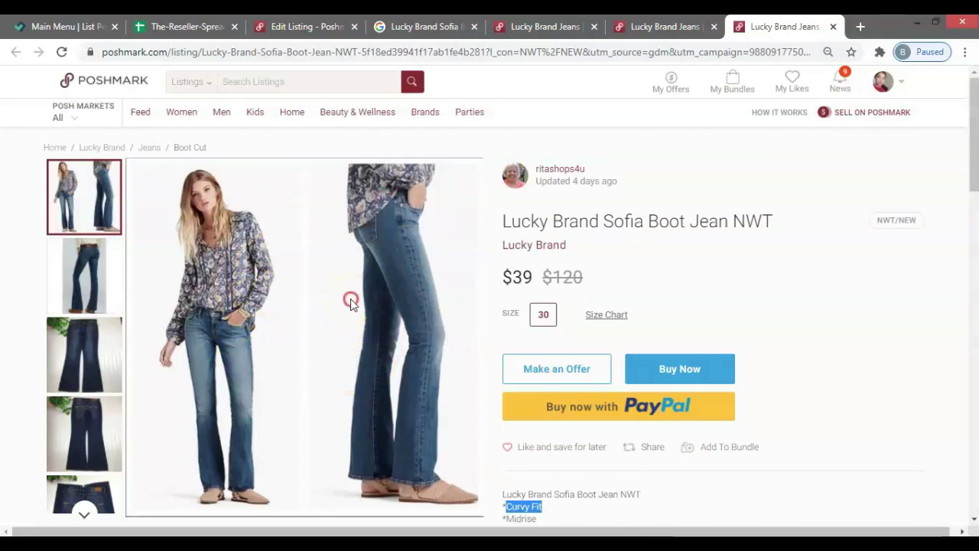
pyautogui.click(390, 325)
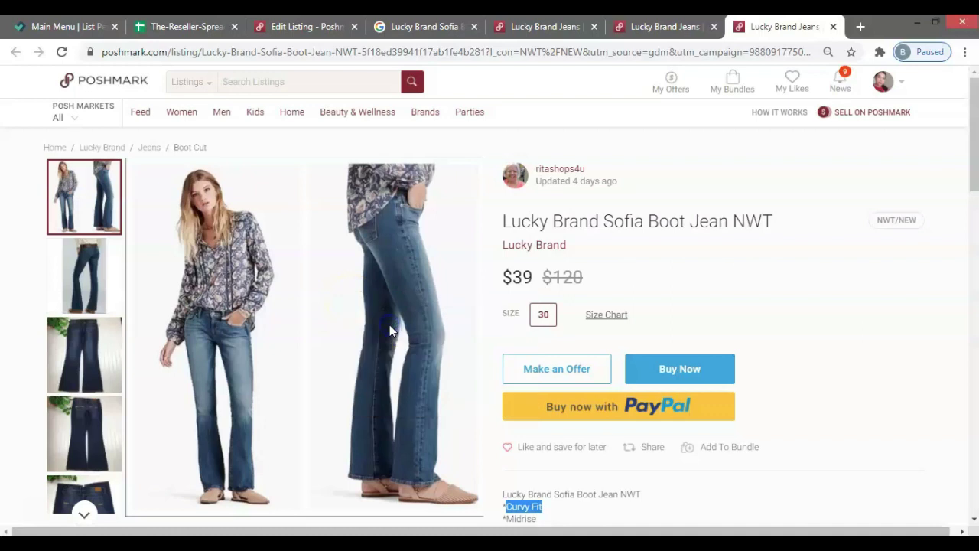
pyautogui.click(619, 493)
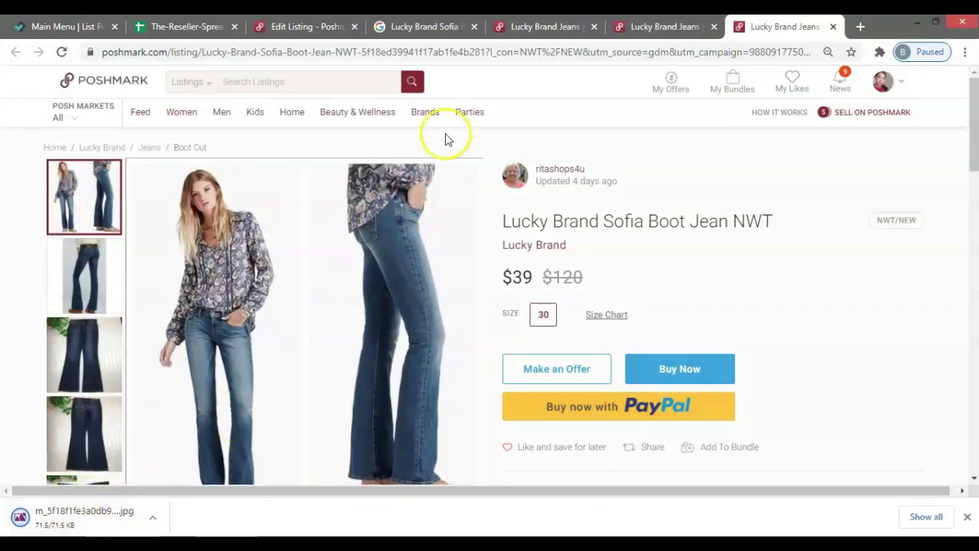
# Insert "Curvy Fit" before "Jeans" in the first line of the description in the listing being edited
pyautogui.click(307, 27)
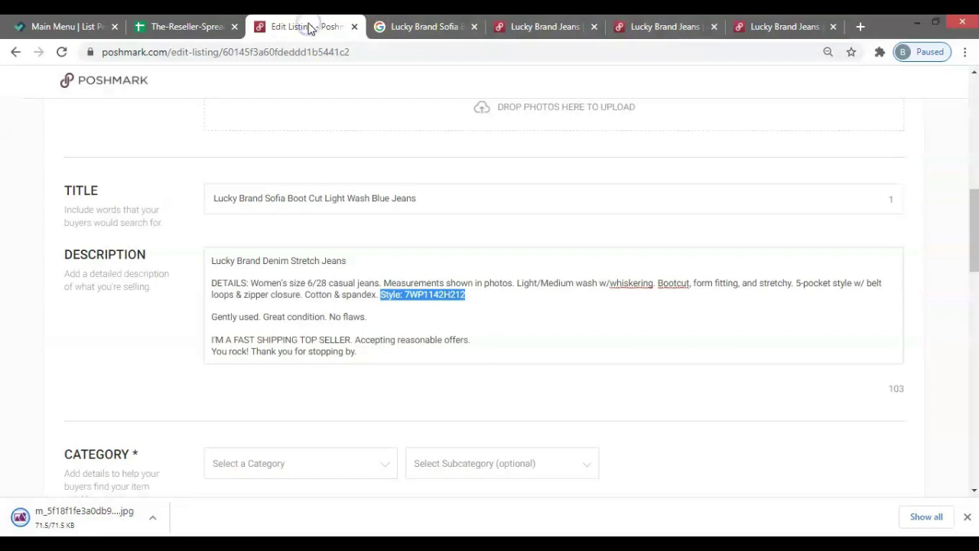
pyautogui.scroll(1, 312, 359)
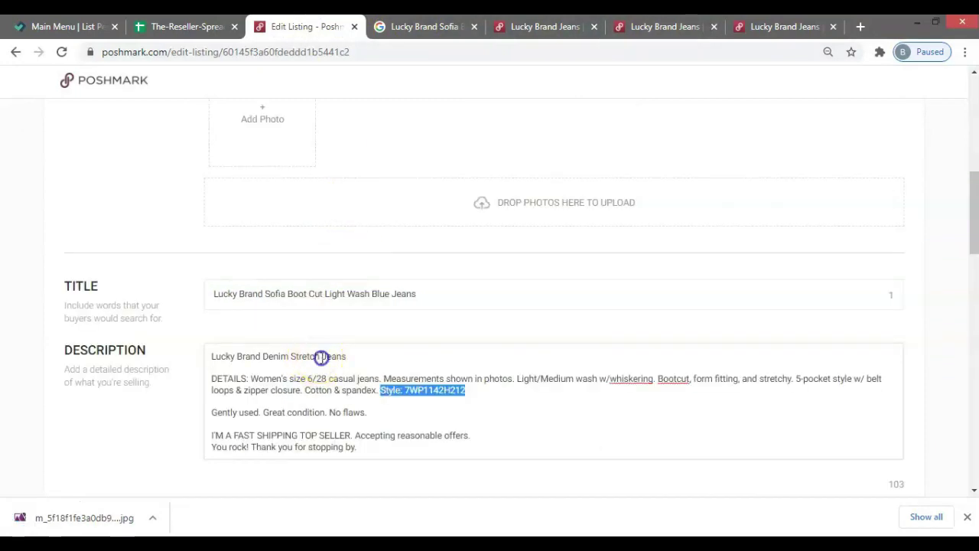
pyautogui.click(322, 359)
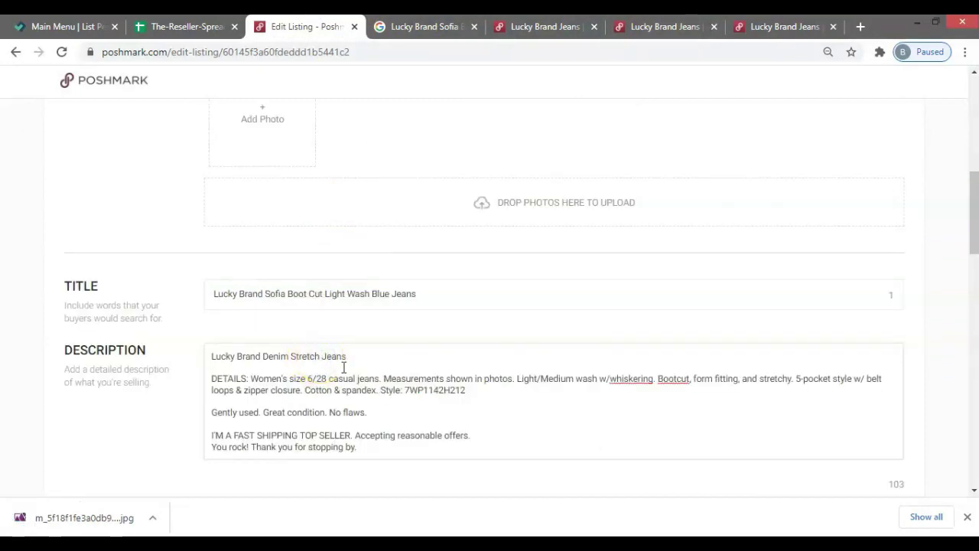
pyautogui.write('Curvy Fit')
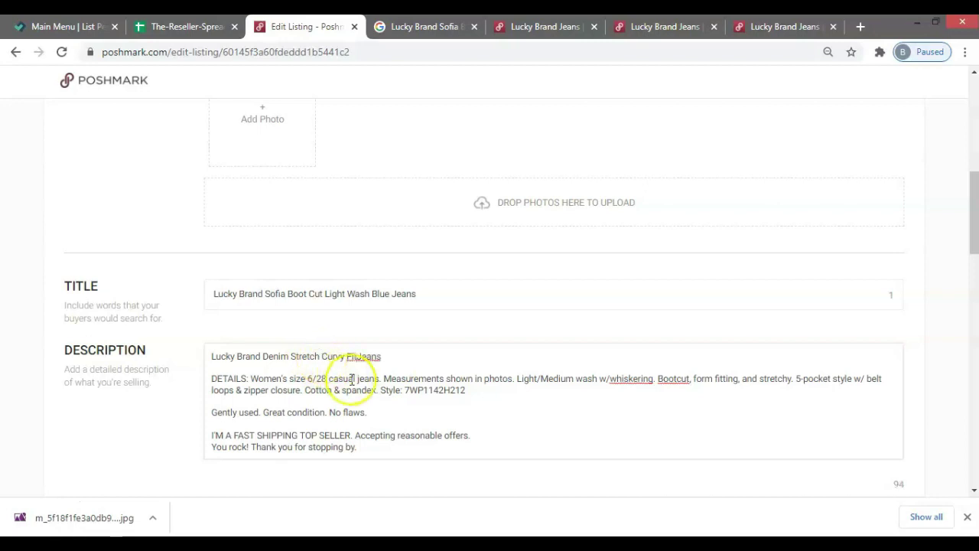
# Add the downloaded model photo to the listing's photos in the empty photo slot
pyautogui.scroll(3, 380, 350)
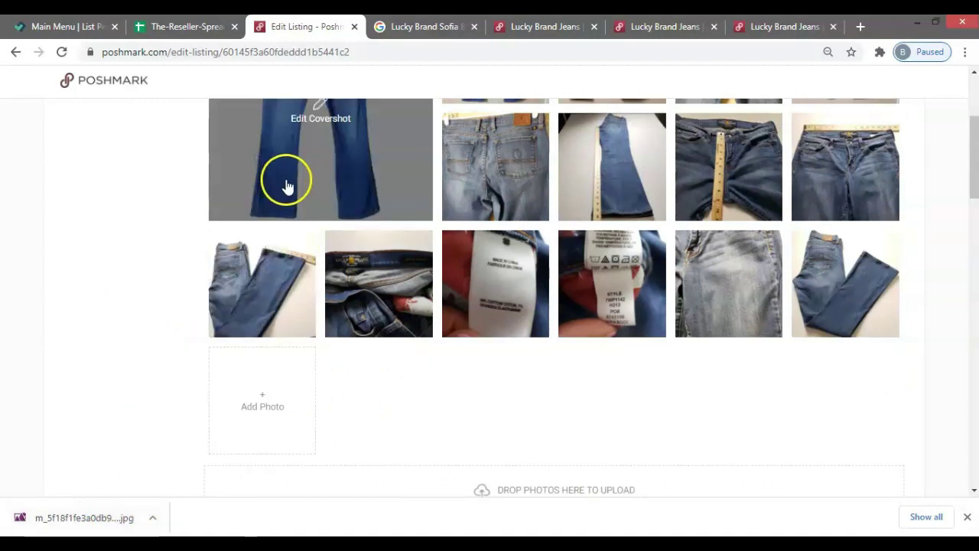
pyautogui.click(111, 523)
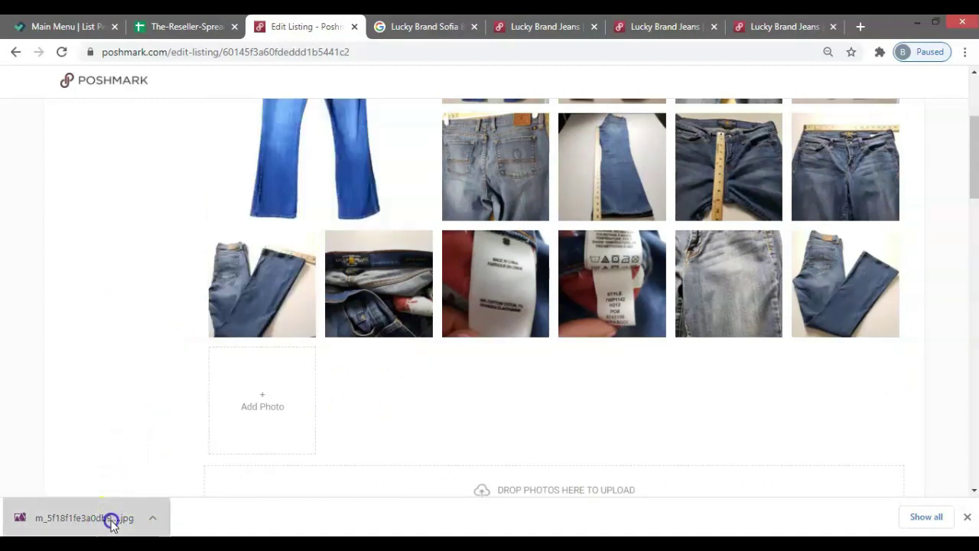
pyautogui.moveTo(111, 524); pyautogui.dragTo(262, 411)
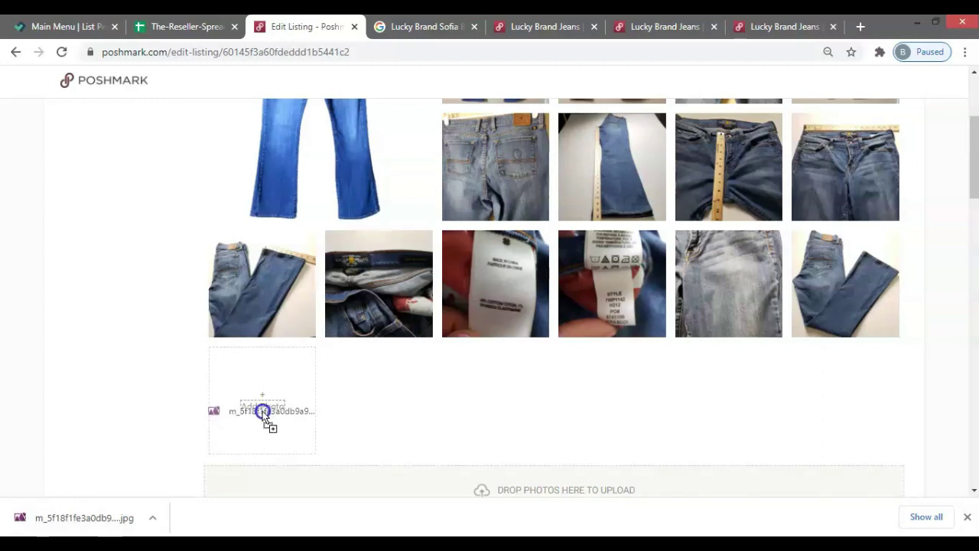
pyautogui.moveTo(263, 411); pyautogui.dragTo(260, 433)
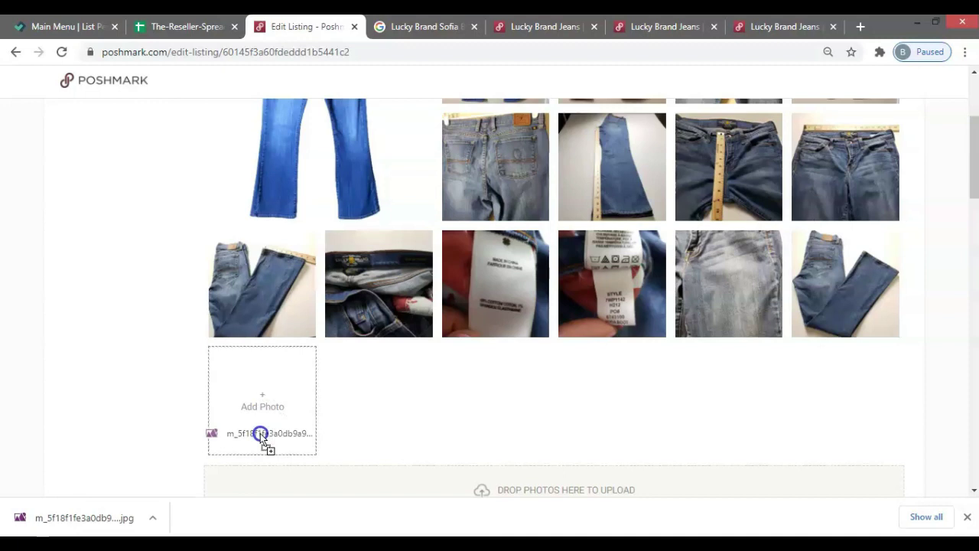
pyautogui.moveTo(260, 433); pyautogui.dragTo(273, 406)
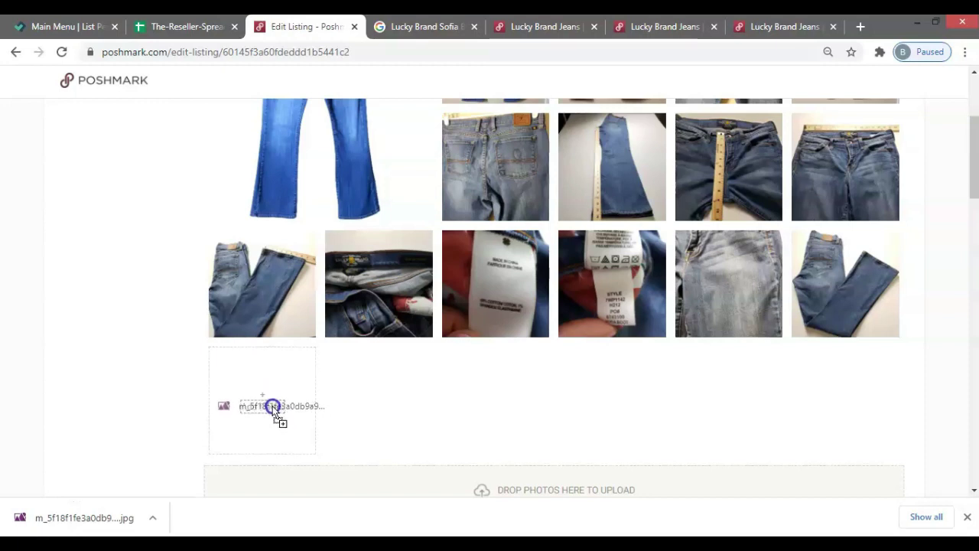
pyautogui.moveTo(273, 405); pyautogui.dragTo(269, 427)
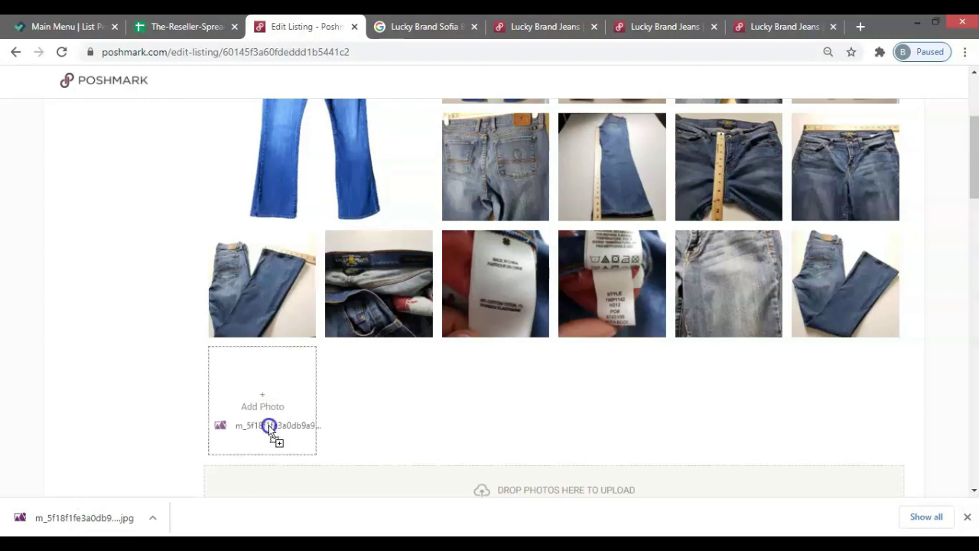
pyautogui.moveTo(269, 427); pyautogui.dragTo(269, 427)
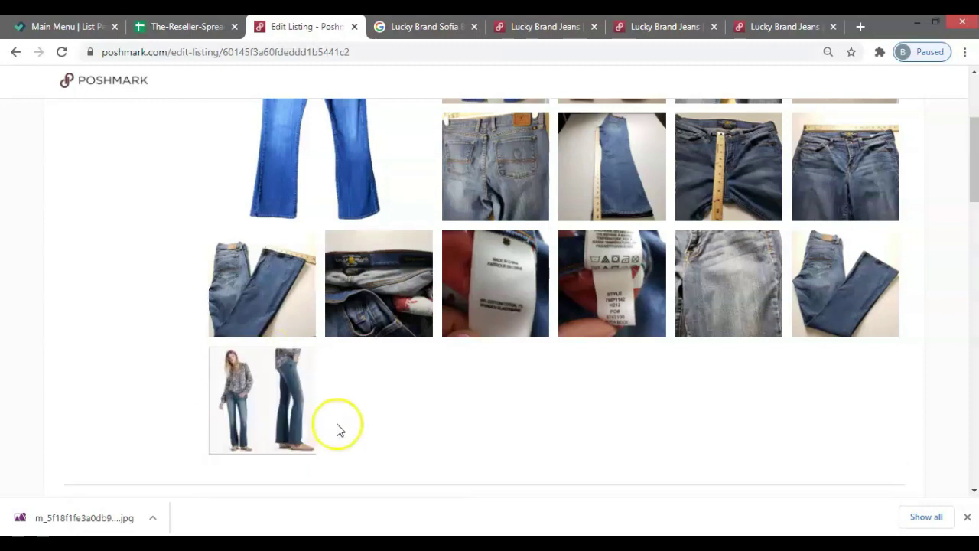
# Make the model photo the listing's covershot and move the former cover photo to the end of the photo grid
pyautogui.scroll(1, 336, 444)
pyautogui.moveTo(306, 462); pyautogui.dragTo(373, 171)
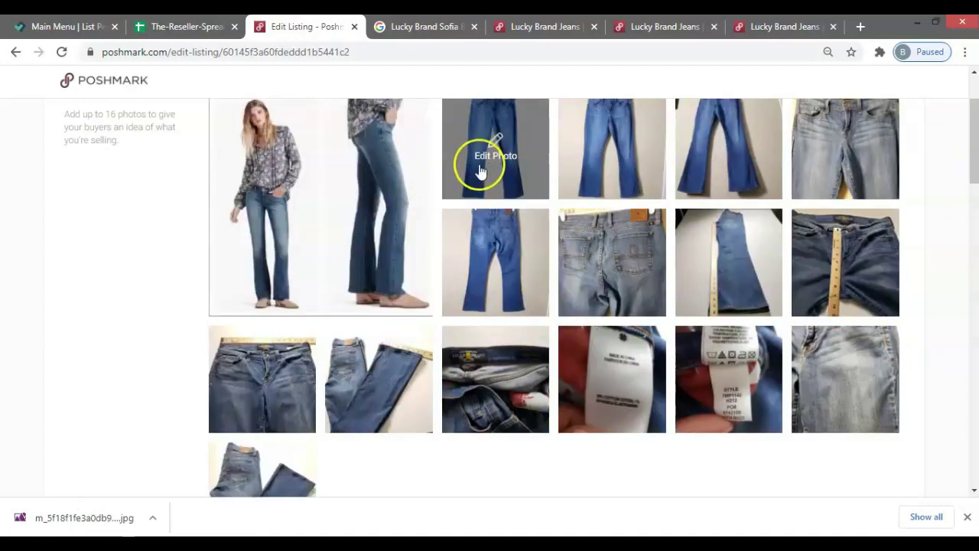
pyautogui.moveTo(485, 158); pyautogui.dragTo(281, 458)
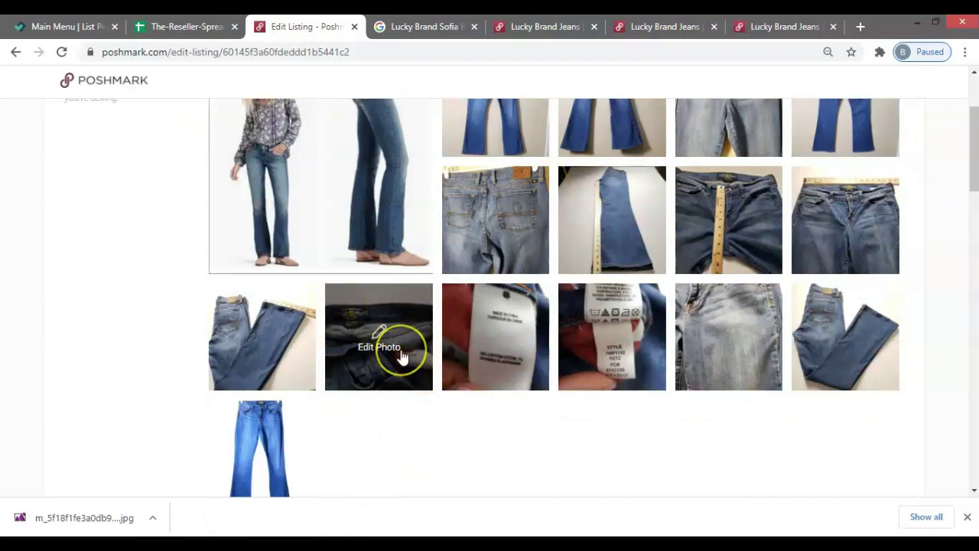
# Set the listing's category to Women Jeans with the subcategory Boot Cut
pyautogui.scroll(-5, 349, 411)
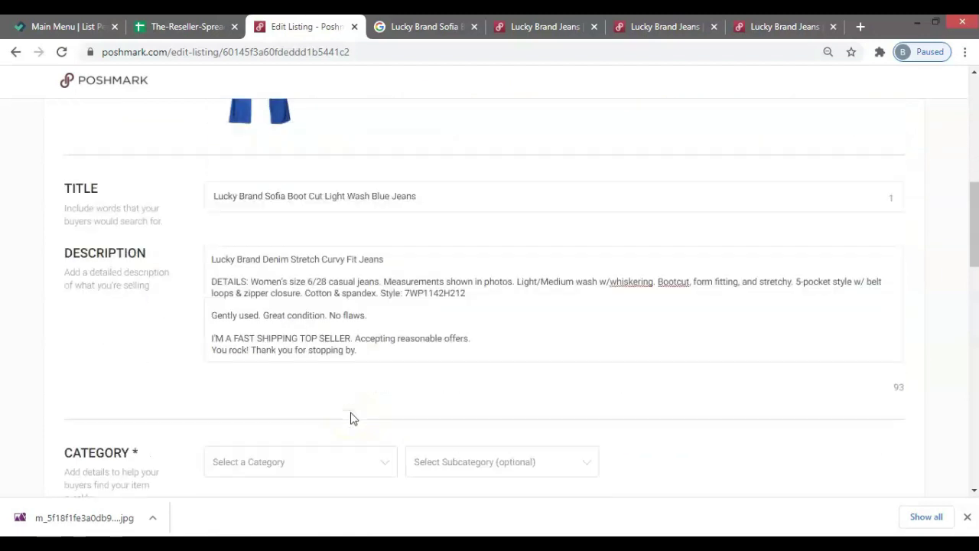
pyautogui.scroll(-4, 350, 417)
pyautogui.click(338, 347)
pyautogui.click(335, 177)
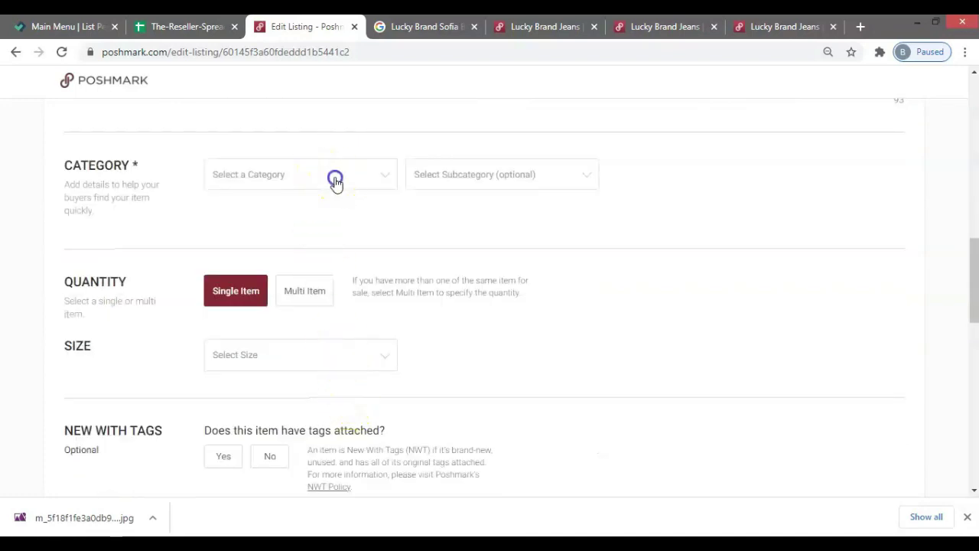
pyautogui.click(268, 227)
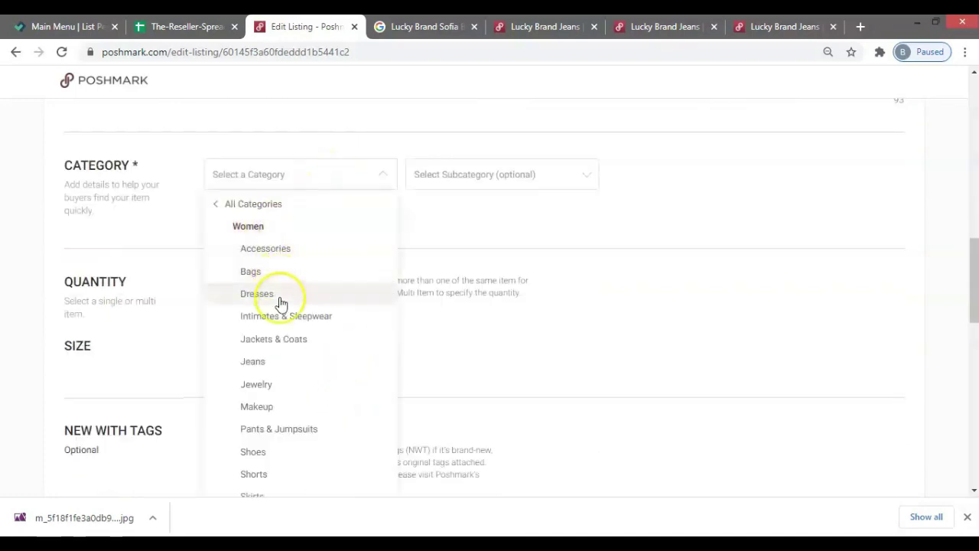
pyautogui.click(264, 365)
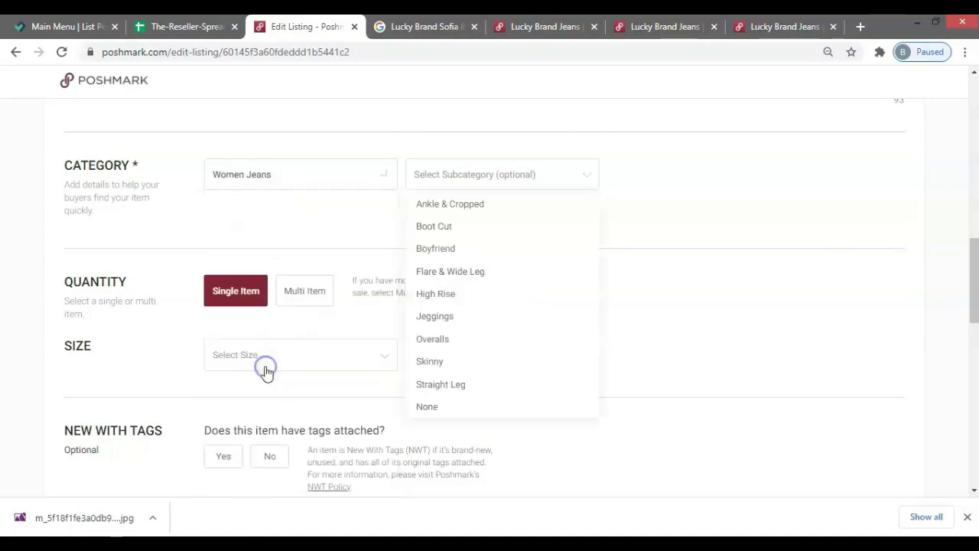
pyautogui.click(437, 225)
# Check the description again and mark the jeans as not having tags attached
pyautogui.scroll(-3, 422, 265)
pyautogui.scroll(5, 367, 184)
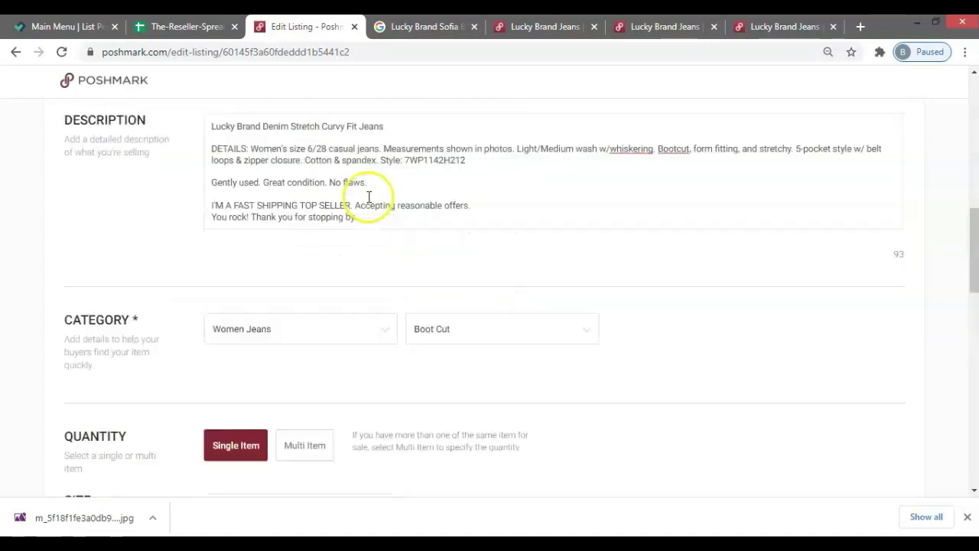
pyautogui.scroll(-10, 372, 222)
pyautogui.click(274, 171)
pyautogui.click(291, 284)
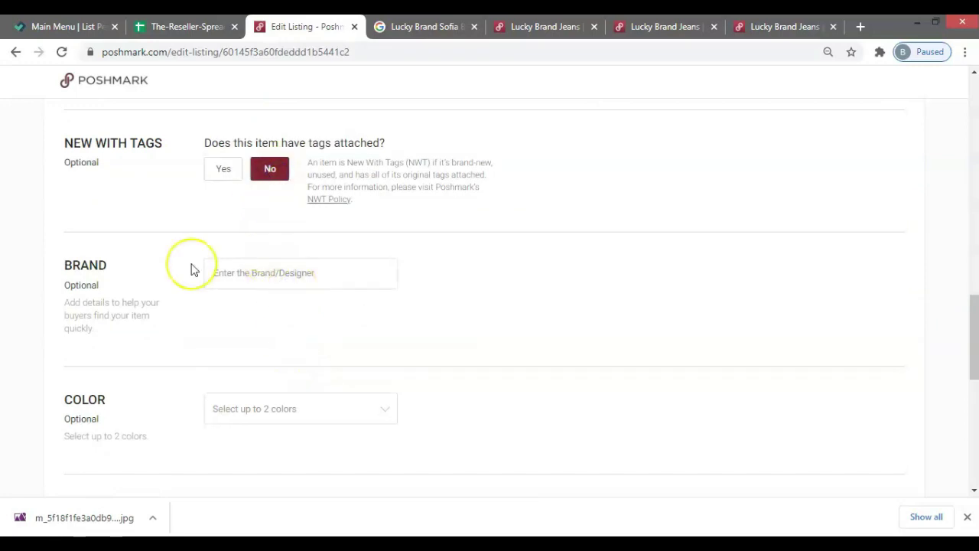
# Set the listing's brand to Lucky Brand and its color to Blue
pyautogui.write('luck')
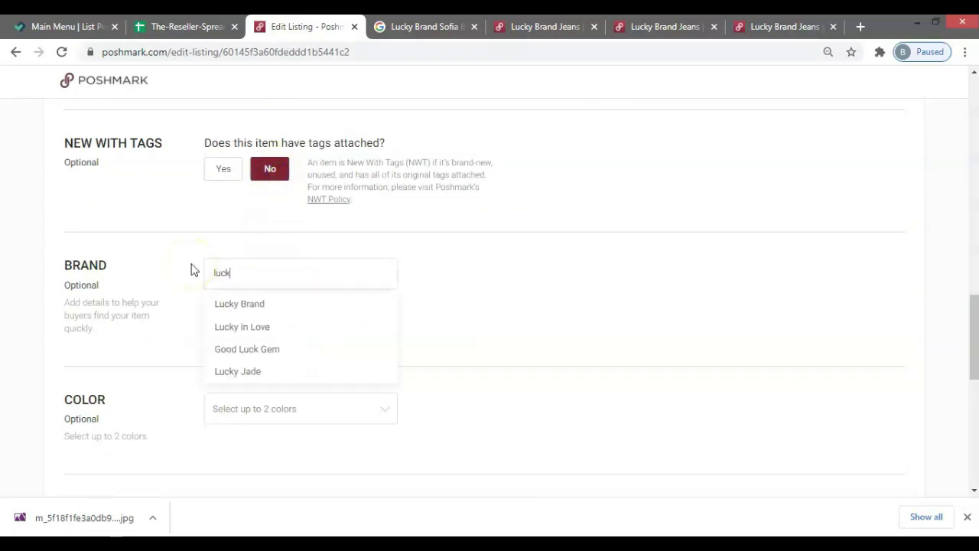
pyautogui.click(251, 306)
pyautogui.scroll(-3, 245, 267)
pyautogui.click(242, 222)
pyautogui.click(230, 304)
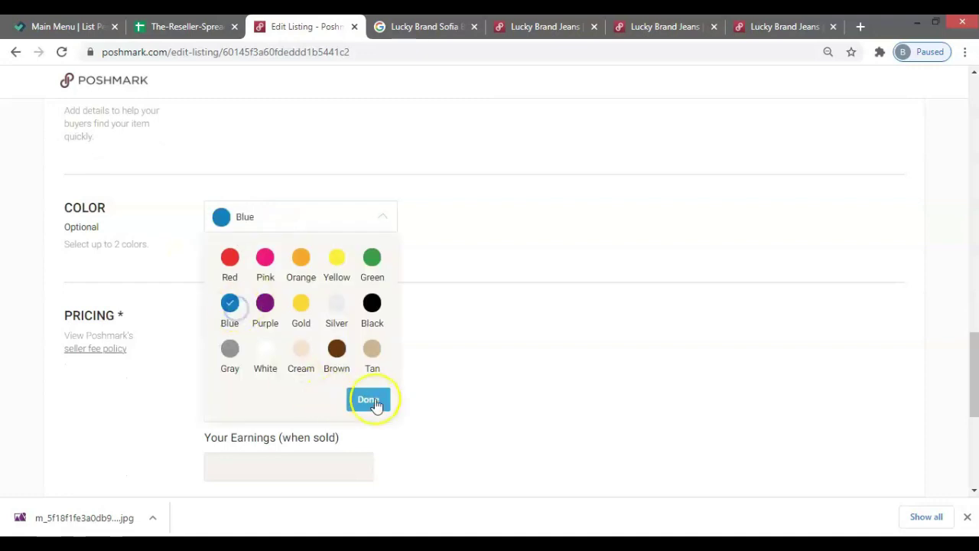
pyautogui.click(372, 399)
# Set the original price to 99 and the listing price to 38
pyautogui.click(329, 344)
pyautogui.write('99')
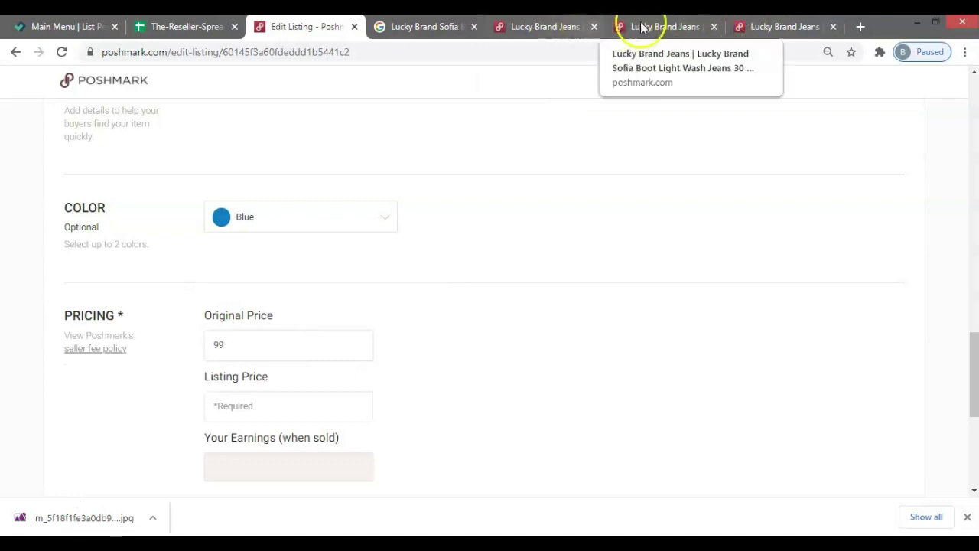
pyautogui.scroll(-3, 344, 260)
pyautogui.click(288, 207)
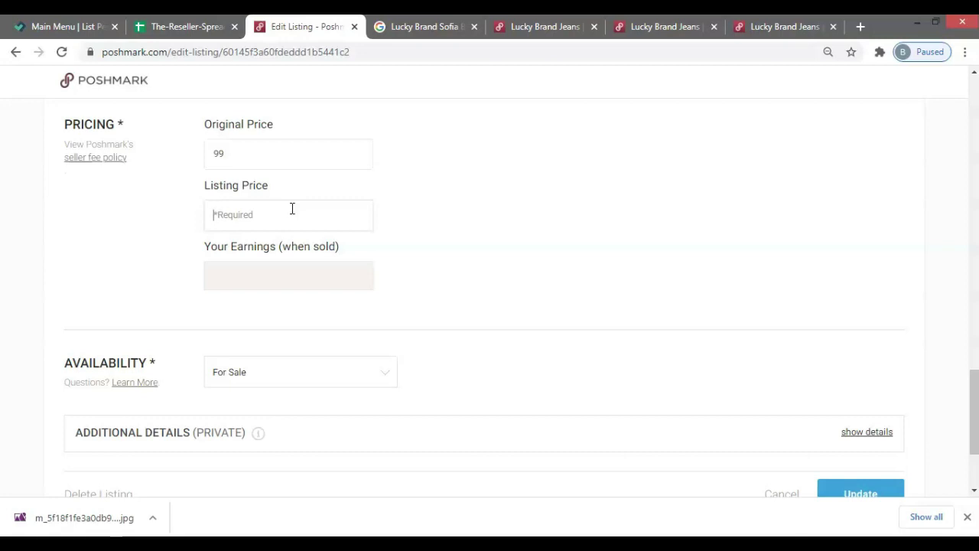
pyautogui.scroll(1, 260, 322)
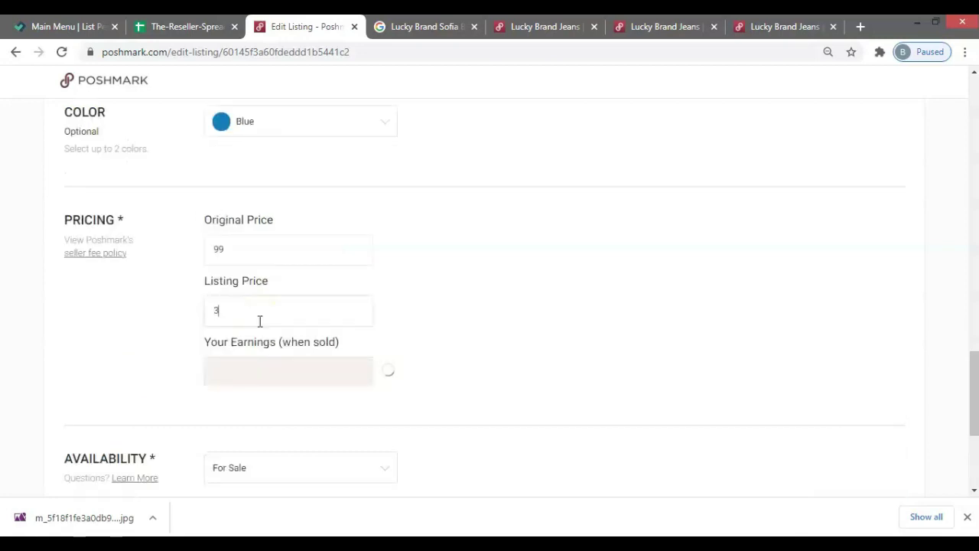
pyautogui.write('8')
pyautogui.click(390, 190)
pyautogui.scroll(-2, 391, 190)
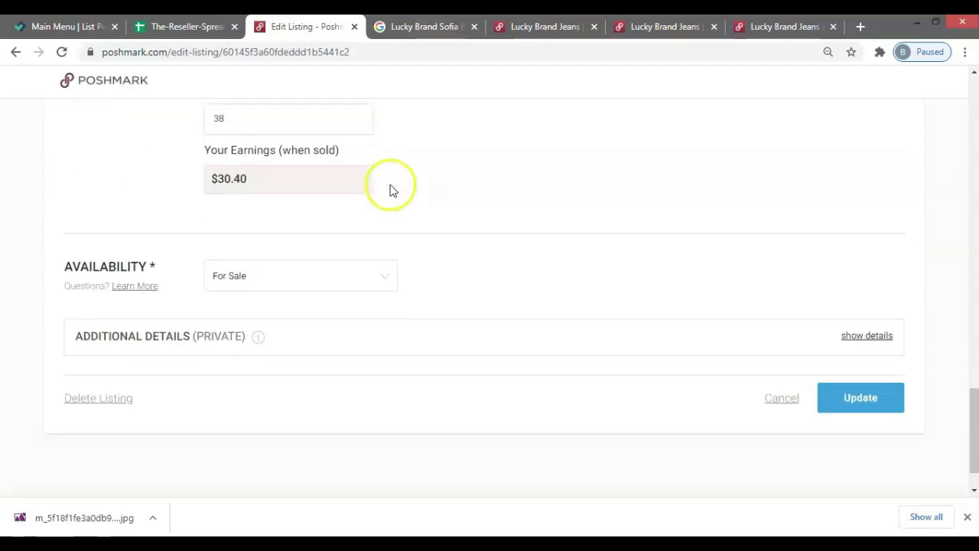
# Check the jeans' cost in the inventory sheet, enter a private cost price of 8, and publish the updated listing
pyautogui.scroll(-1, 390, 189)
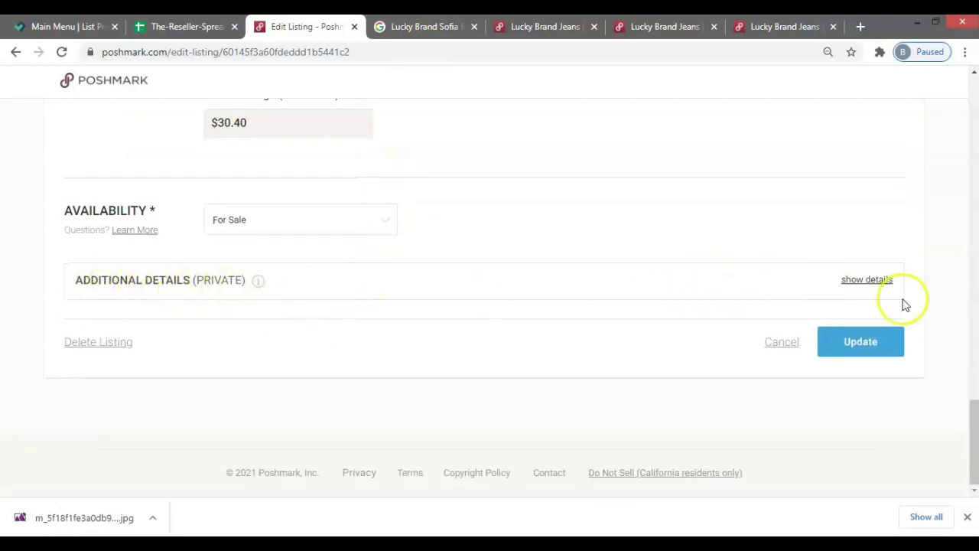
pyautogui.click(867, 282)
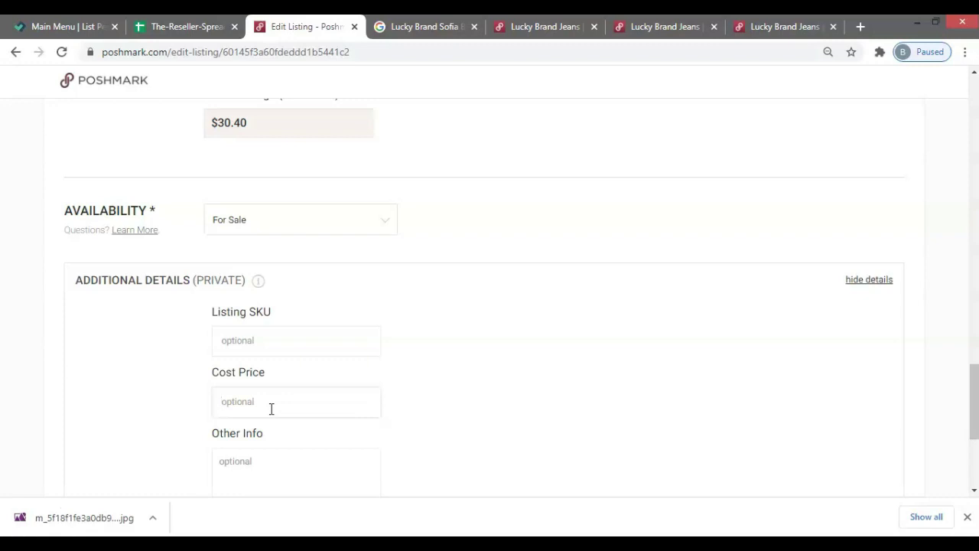
pyautogui.click(199, 30)
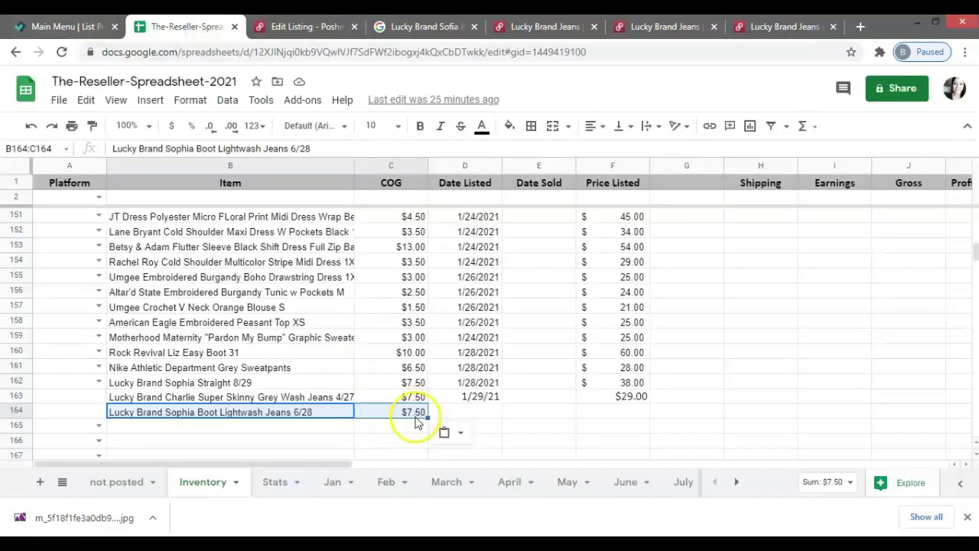
pyautogui.click(306, 26)
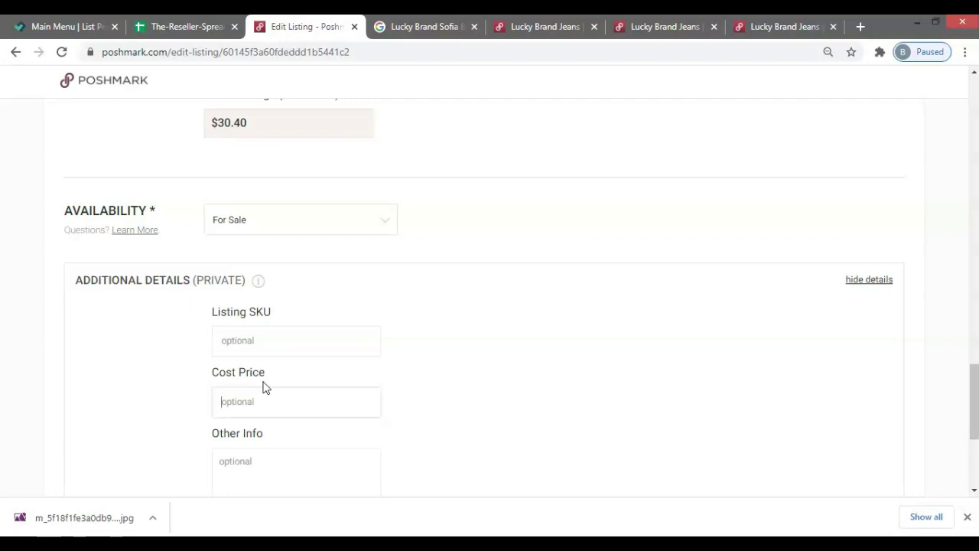
pyautogui.scroll(-3, 262, 388)
pyautogui.click(862, 407)
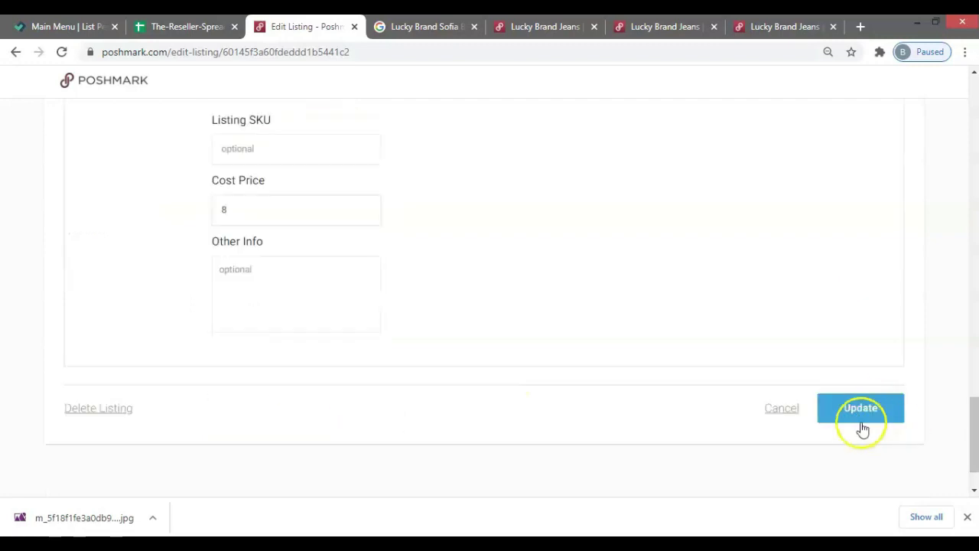
pyautogui.click(524, 473)
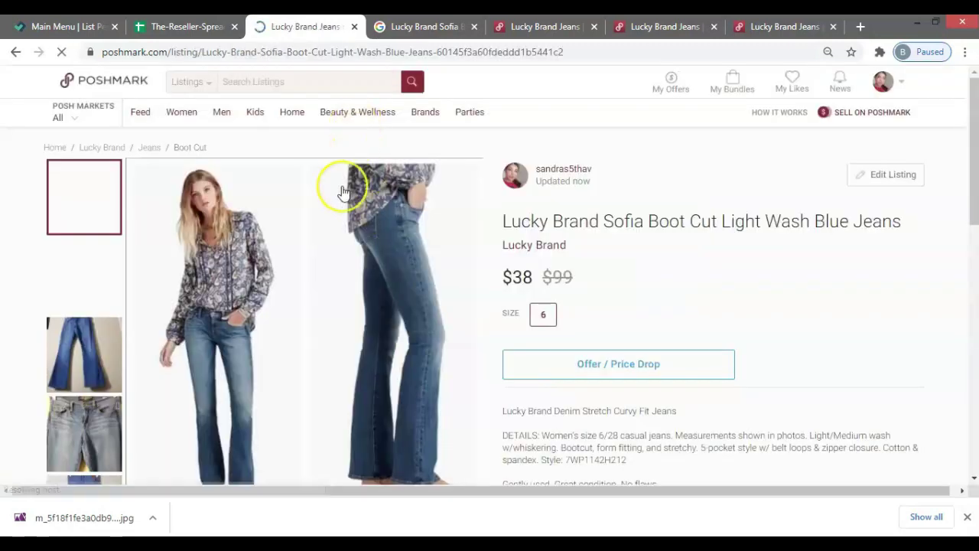
# Close the three comparable Lucky Brand listings and the Google search results page
pyautogui.click(593, 26)
pyautogui.click(594, 26)
pyautogui.click(594, 26)
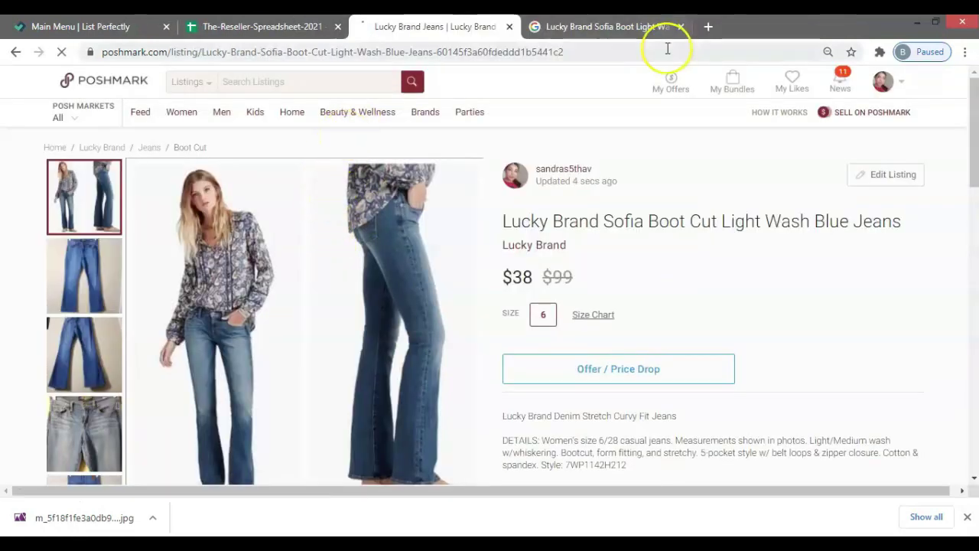
pyautogui.click(681, 26)
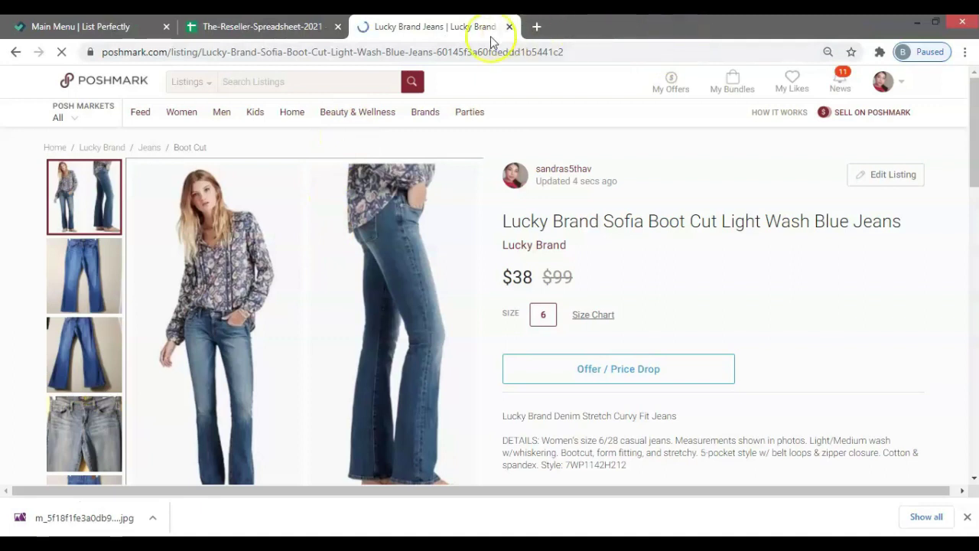
# In the inventory spreadsheet, log the Lucky Brand Sophia Boot jeans in row 164 with date listed 1/29/21 and price listed $38
pyautogui.click(244, 29)
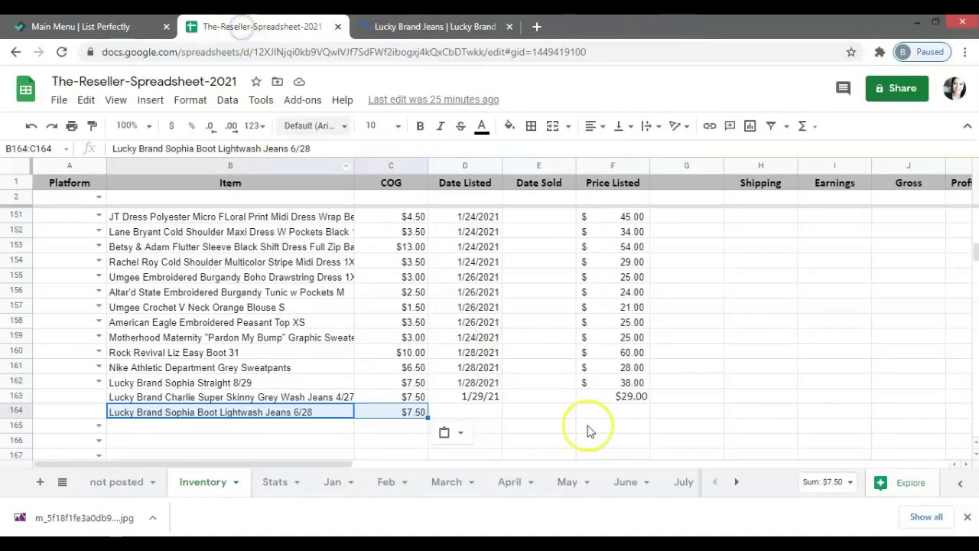
pyautogui.click(473, 415)
pyautogui.write('1/29/2')
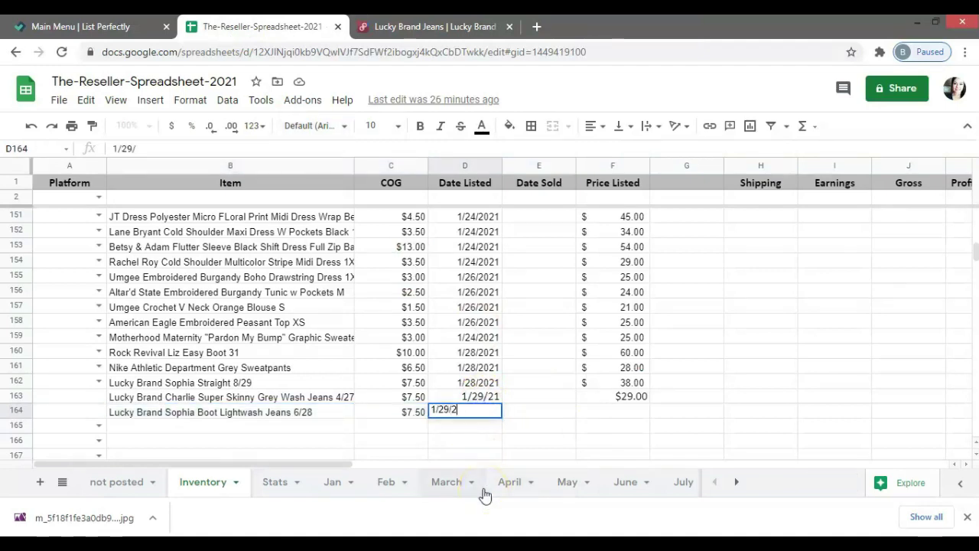
pyautogui.press('Tab')
pyautogui.press('Tab')
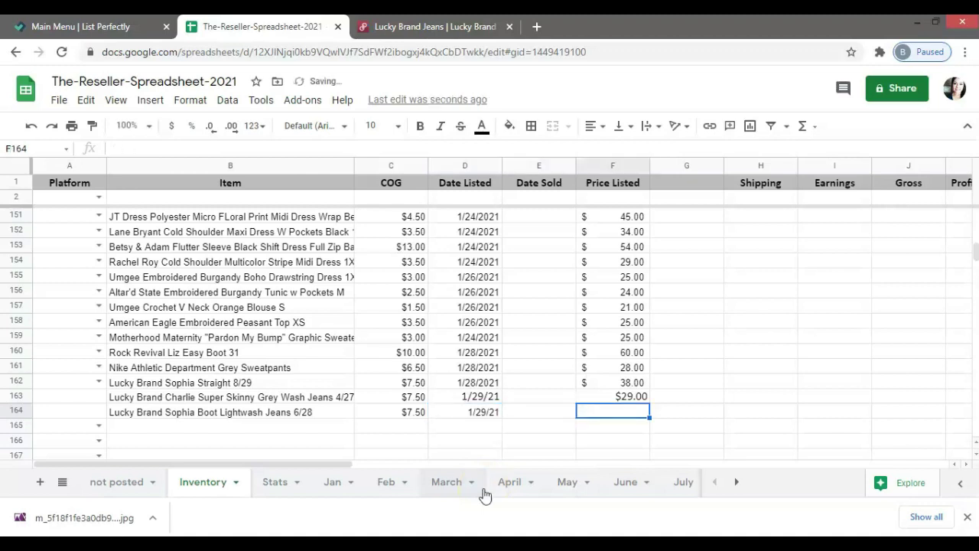
pyautogui.write('$')
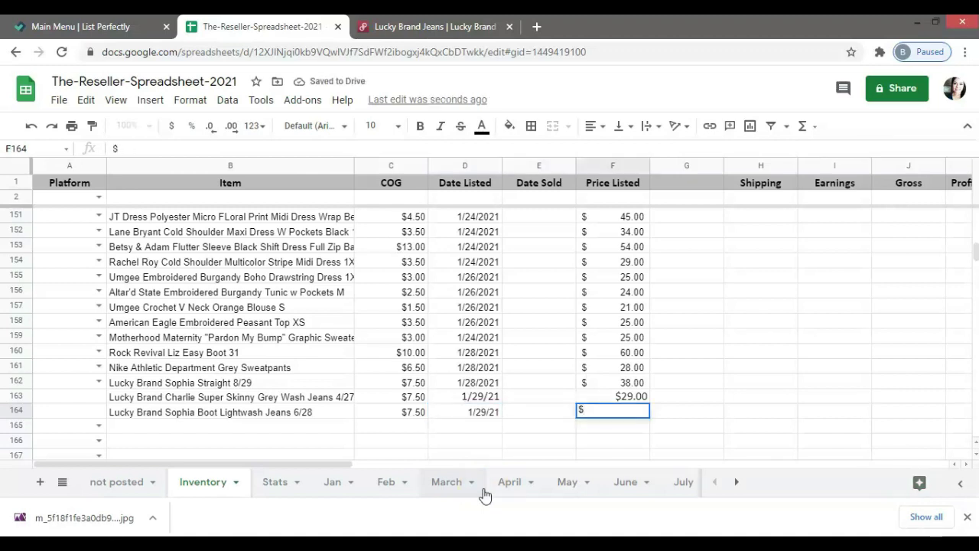
pyautogui.write('38')
pyautogui.press('Return')
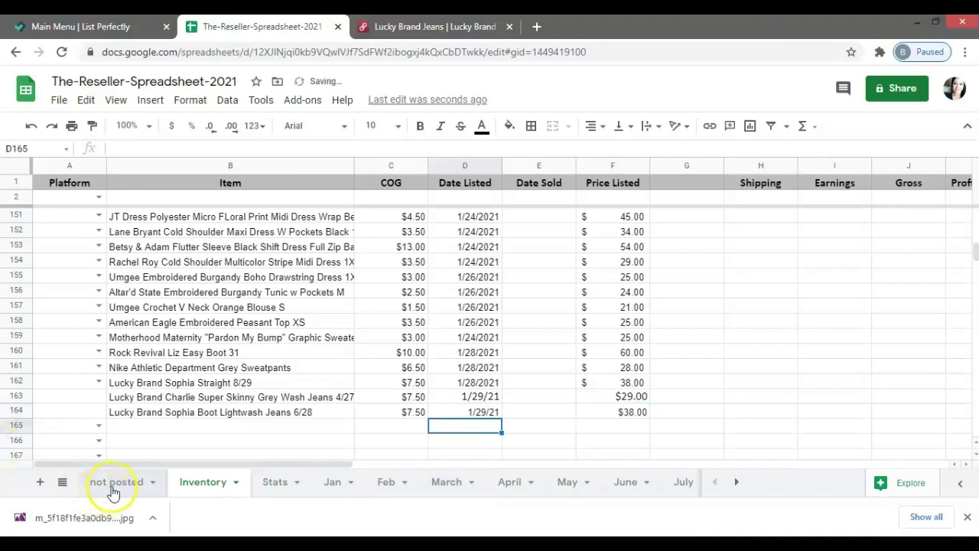
# Copy the Levi's 504 Slouch Straight Jeans 7M item and its cost from the not posted sheet into row 165 of the Inventory sheet
pyautogui.click(114, 484)
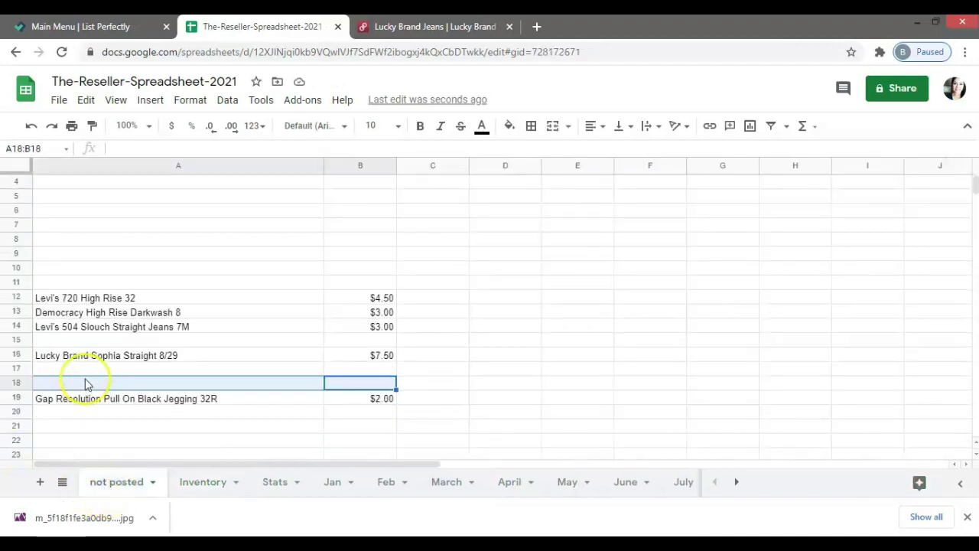
pyautogui.click(107, 329)
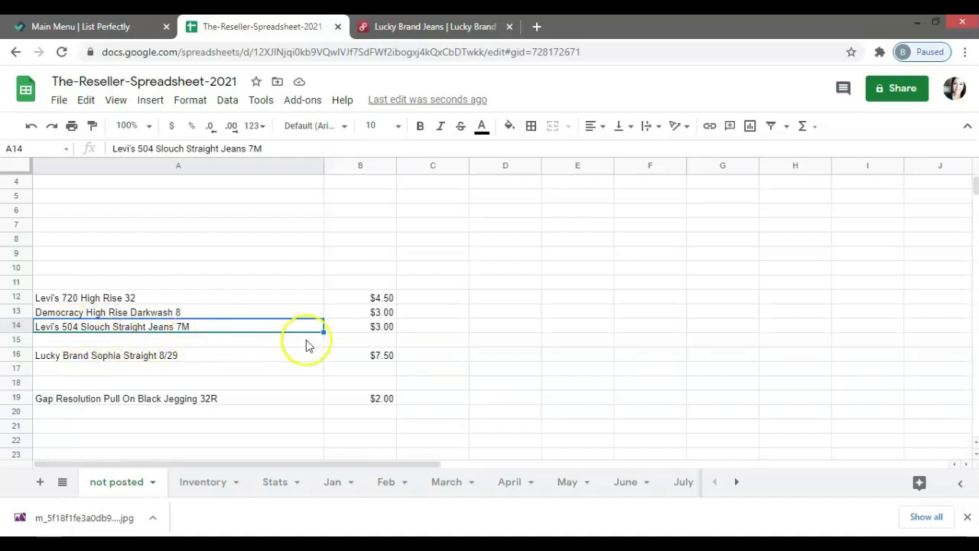
pyautogui.keyDown('shift'); pyautogui.click(379, 334); pyautogui.keyUp('shift')
pyautogui.hotkey('ctrl', 'c')
pyautogui.click(189, 487)
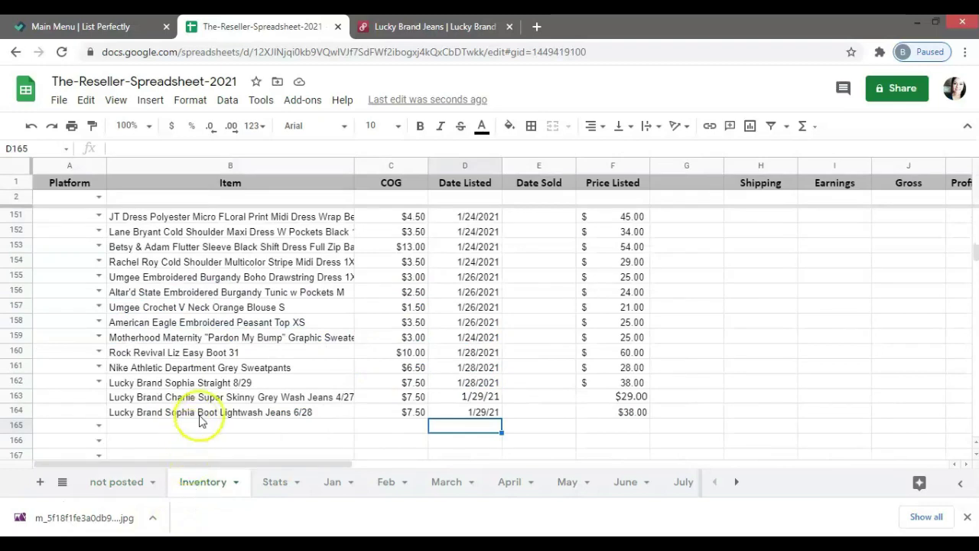
pyautogui.click(200, 427)
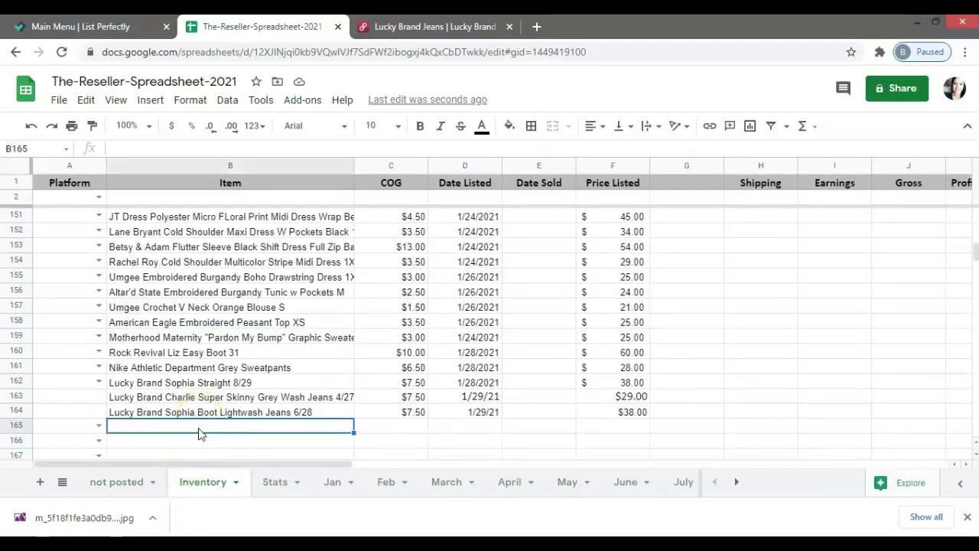
pyautogui.hotkey('ctrl', 'v')
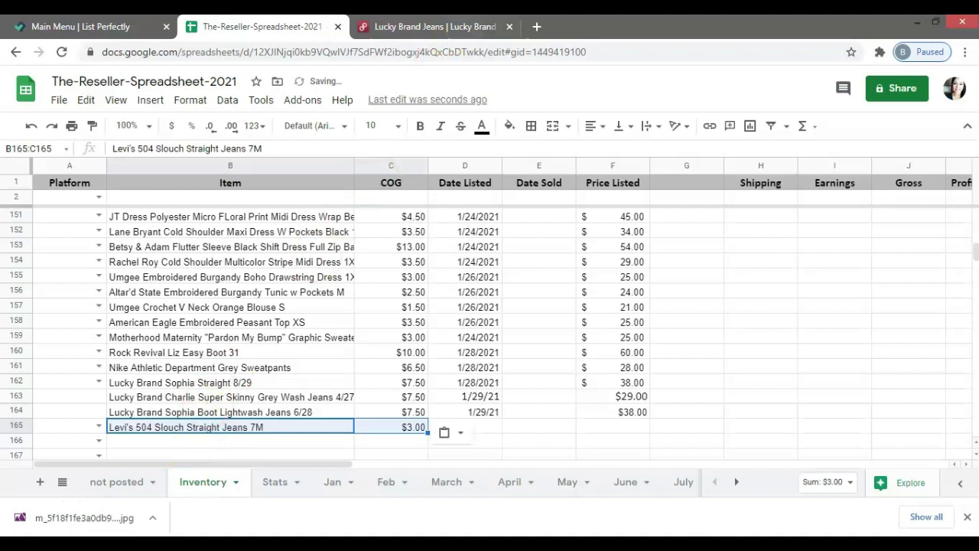
# Open the Levi's jeans draft on Poshmark and reorder its photos: front and back views first, then measurements, tags and close-ups
pyautogui.click(436, 26)
pyautogui.click(865, 115)
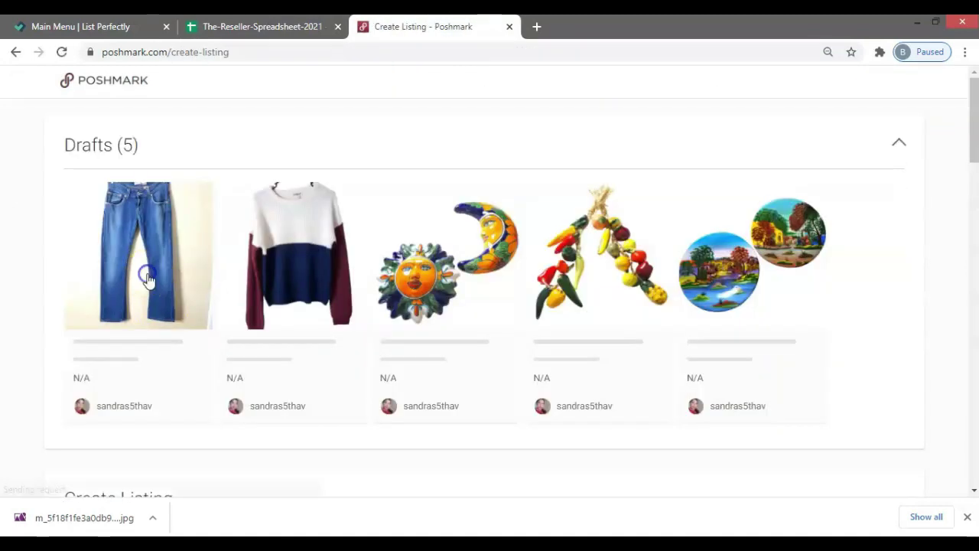
pyautogui.click(147, 273)
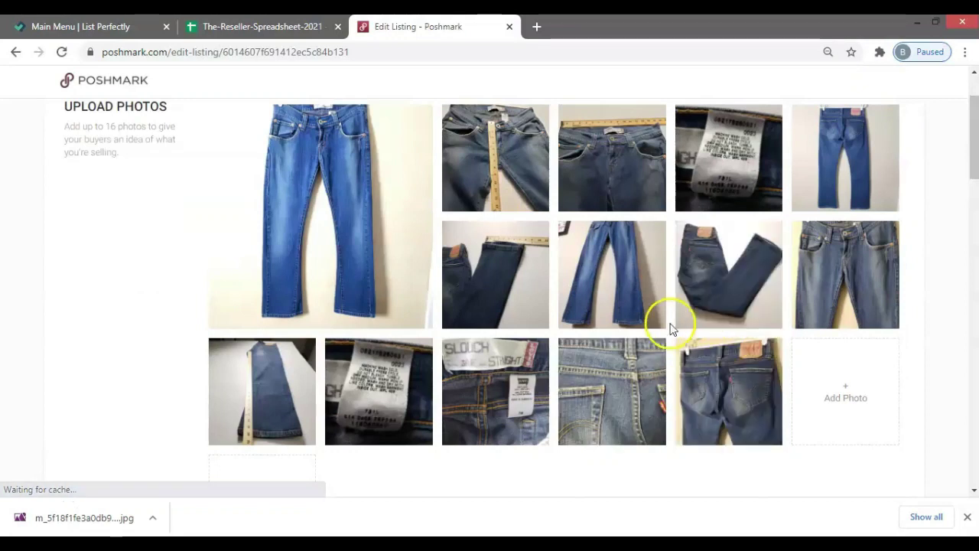
pyautogui.moveTo(645, 324); pyautogui.dragTo(527, 188)
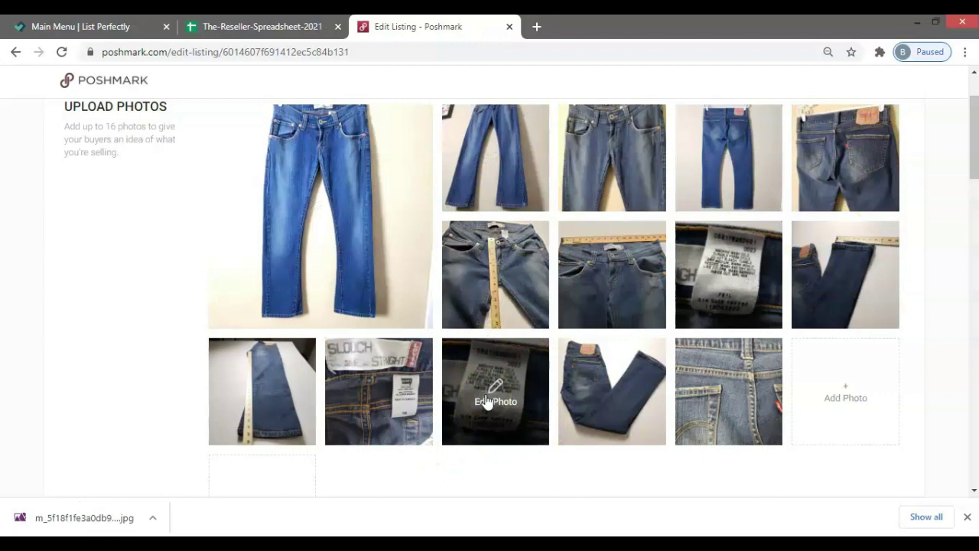
# Paste the copied item name as the title and remove the cost so it reads "Levi's 504 Slouch Straight Jeans 7M"
pyautogui.scroll(-5, 487, 397)
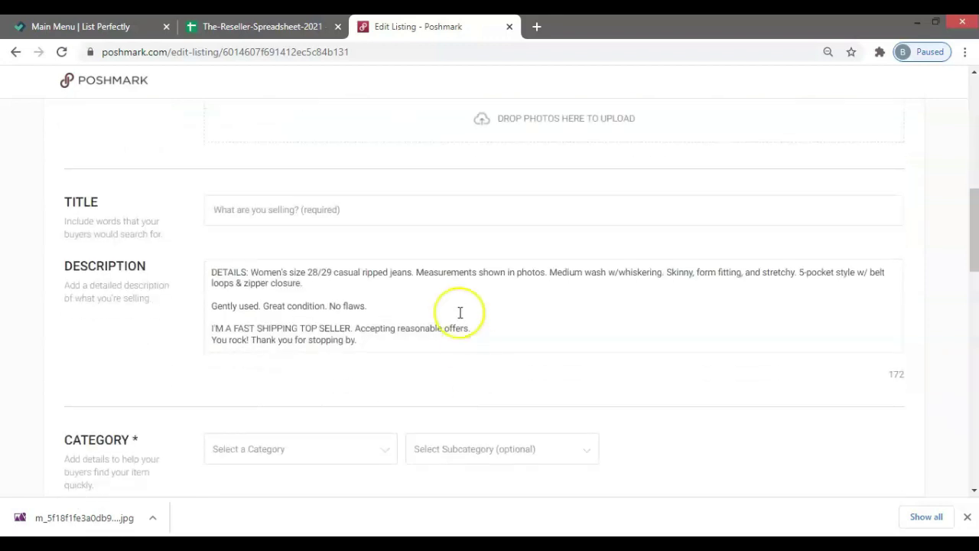
pyautogui.click(442, 205)
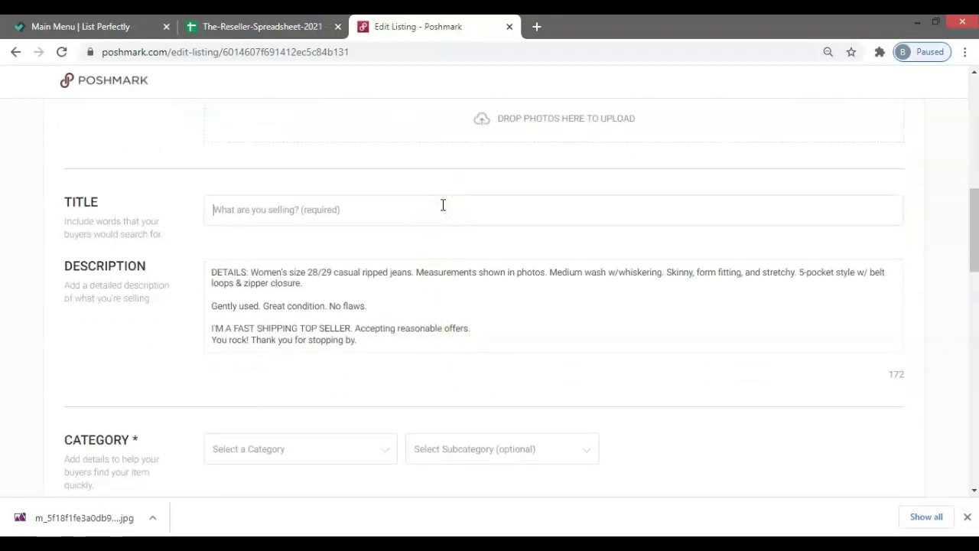
pyautogui.hotkey('ctrl', 'v')
pyautogui.moveTo(424, 210); pyautogui.dragTo(339, 209)
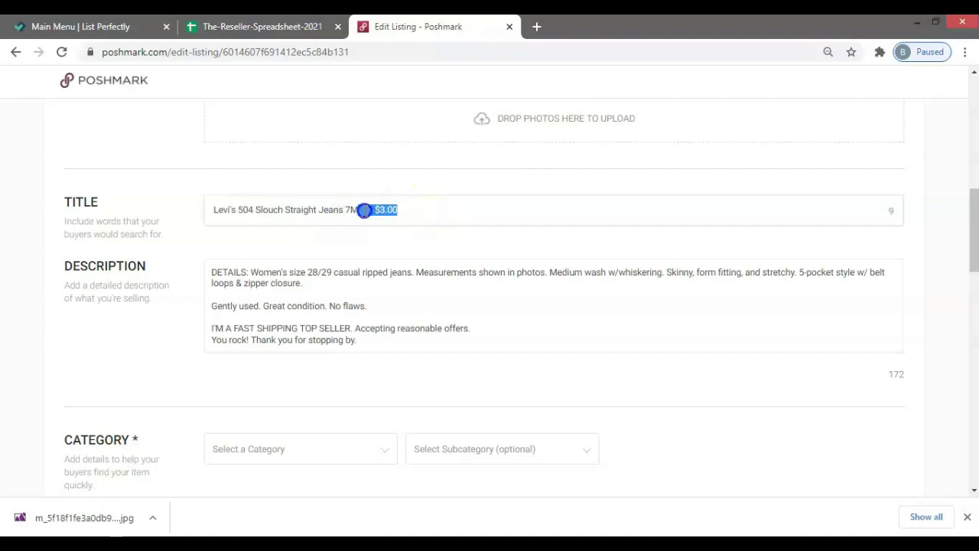
pyautogui.press('BackSpace')
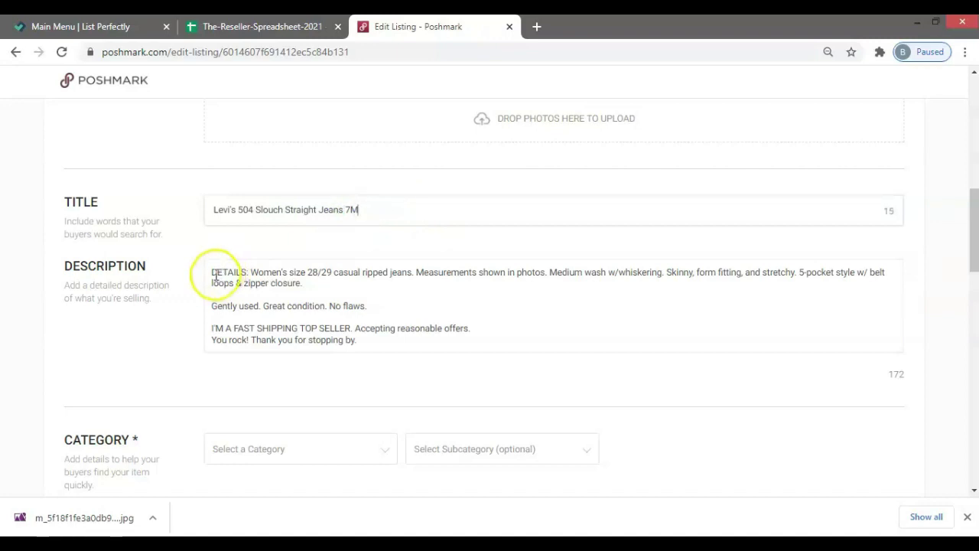
# Insert two blank lines above the DETAILS paragraph of the description and review the details and condition text
pyautogui.click(214, 271)
pyautogui.press('Return')
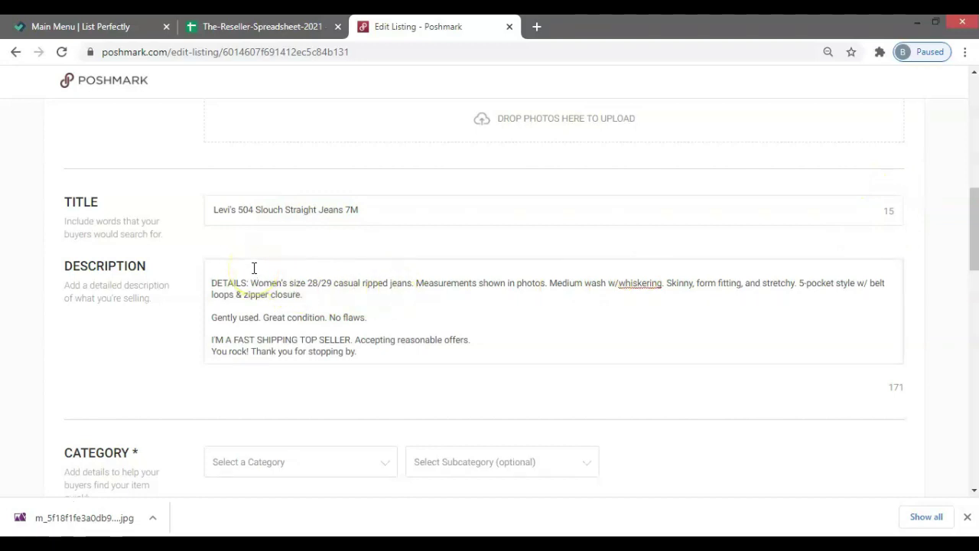
pyautogui.press('Return')
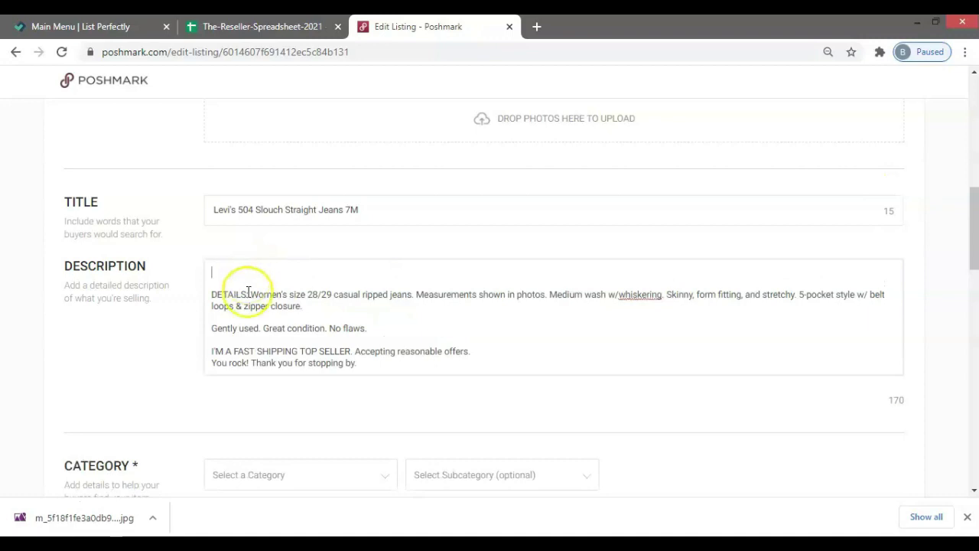
pyautogui.moveTo(248, 293); pyautogui.dragTo(314, 308)
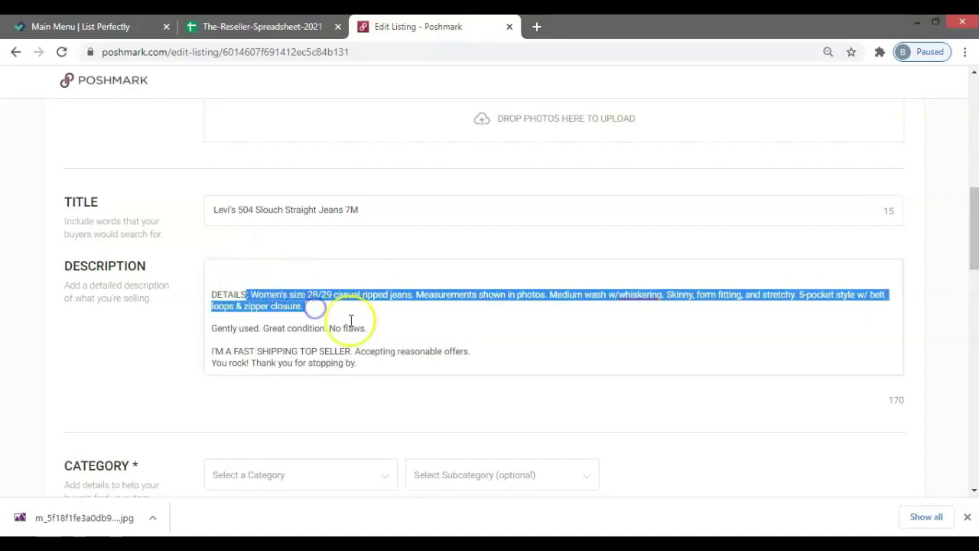
pyautogui.click(350, 322)
pyautogui.moveTo(214, 331); pyautogui.dragTo(390, 332)
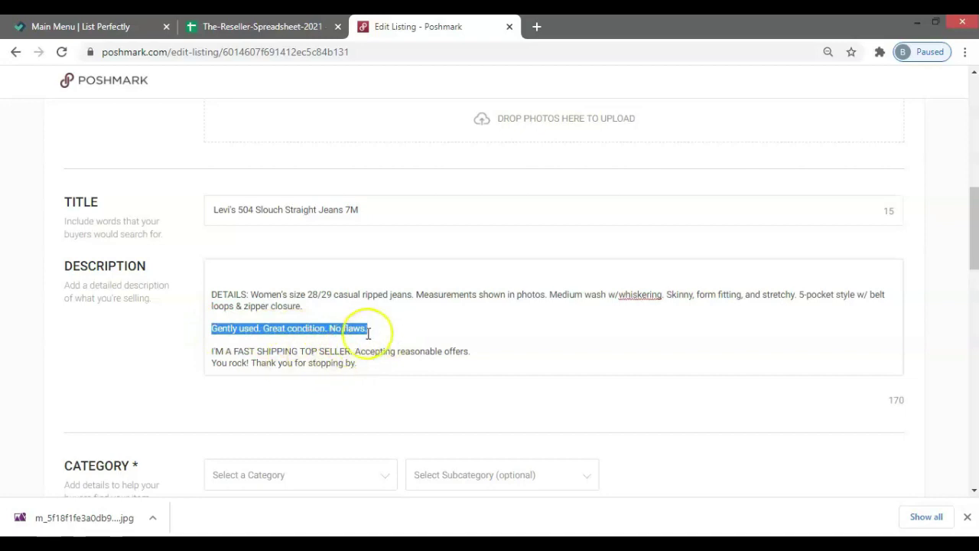
# Open the eBay and Mercari results for Levi's 504 Slouch jeans in new tabs and browse the remaining Google image results
pyautogui.click(386, 325)
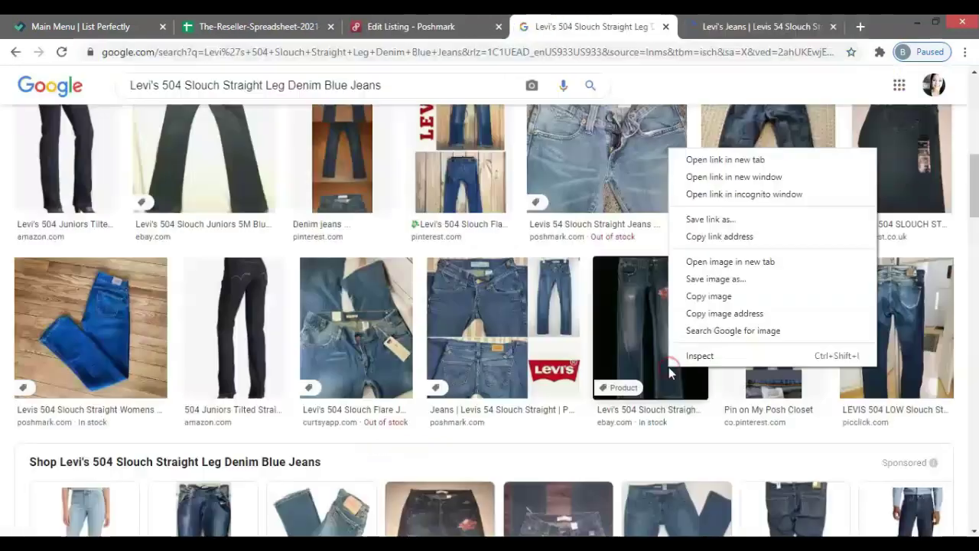
pyautogui.click(713, 160)
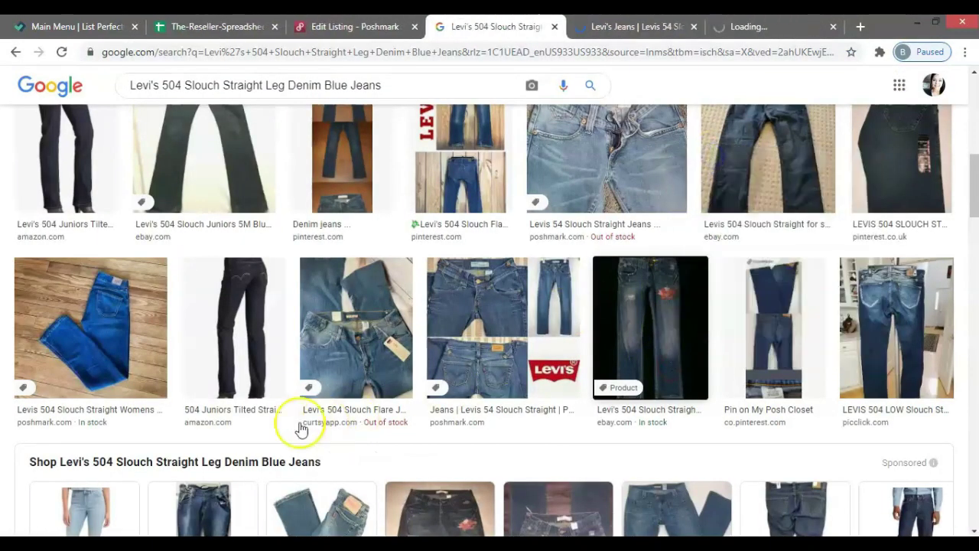
pyautogui.scroll(-3, 376, 409)
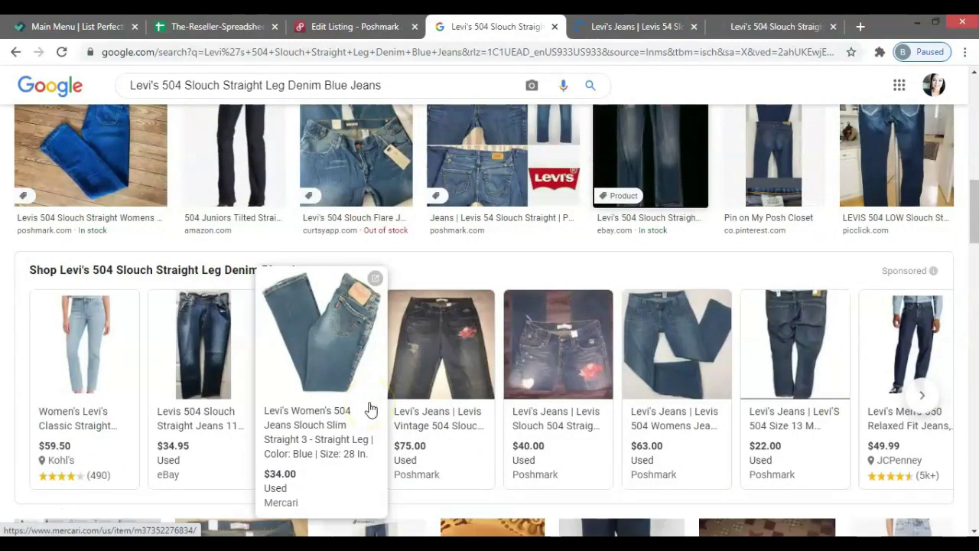
pyautogui.scroll(-3, 371, 411)
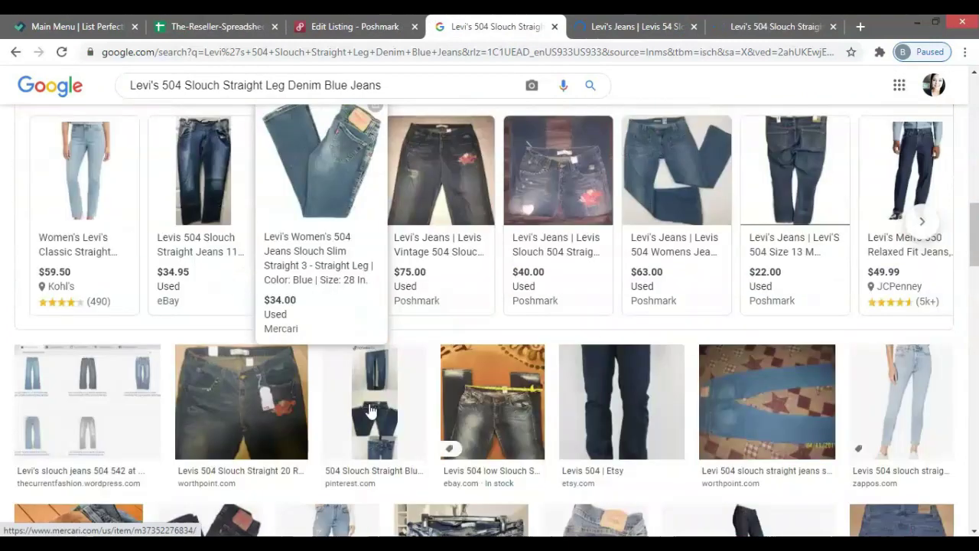
pyautogui.rightClick(341, 244)
pyautogui.click(360, 253)
pyautogui.scroll(-3, 360, 415)
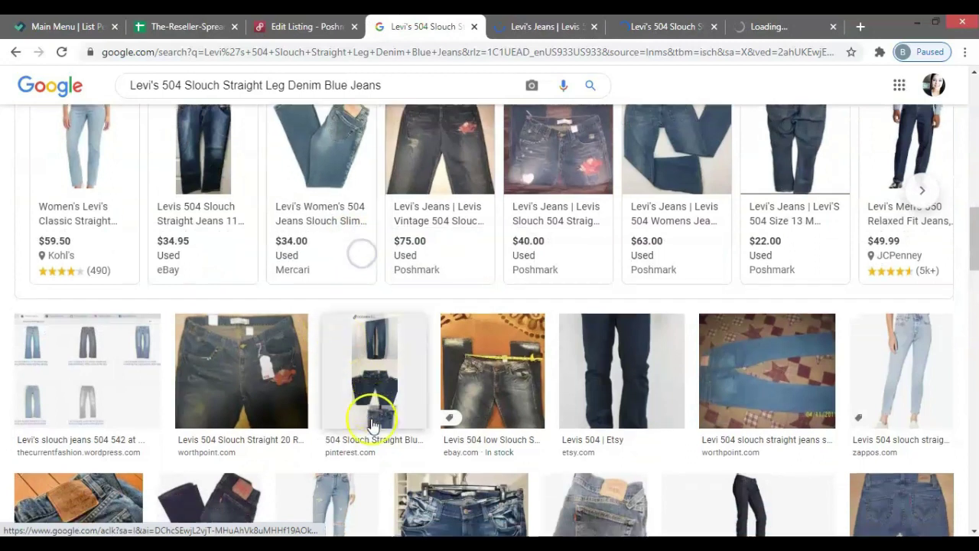
pyautogui.scroll(-4, 368, 426)
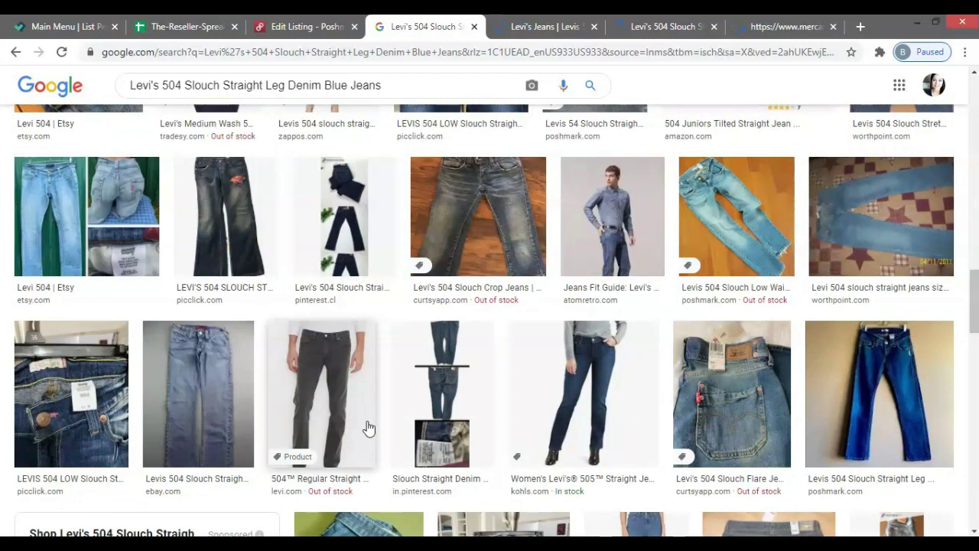
pyautogui.scroll(-2, 368, 426)
# Review the price and details of the comparable Levi's 504 Slouch Straight Blue Jeans on Poshmark and check the Mercari listing
pyautogui.hotkey('ctrl', 'Tab')
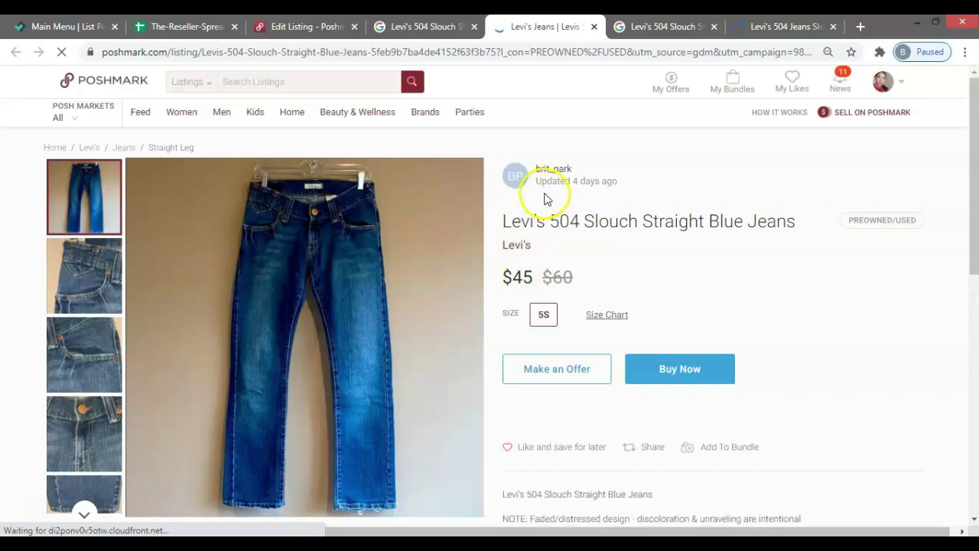
pyautogui.scroll(-1, 612, 275)
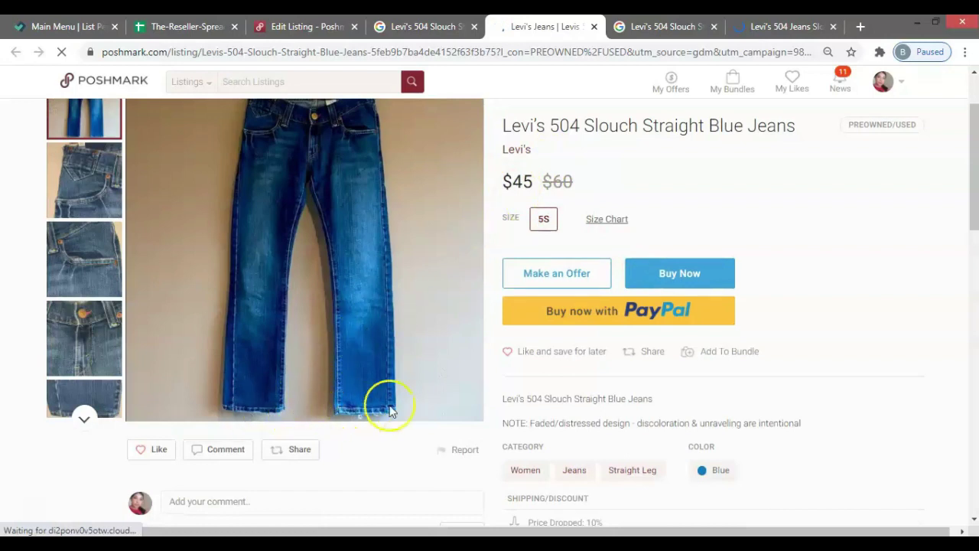
pyautogui.scroll(-1, 566, 432)
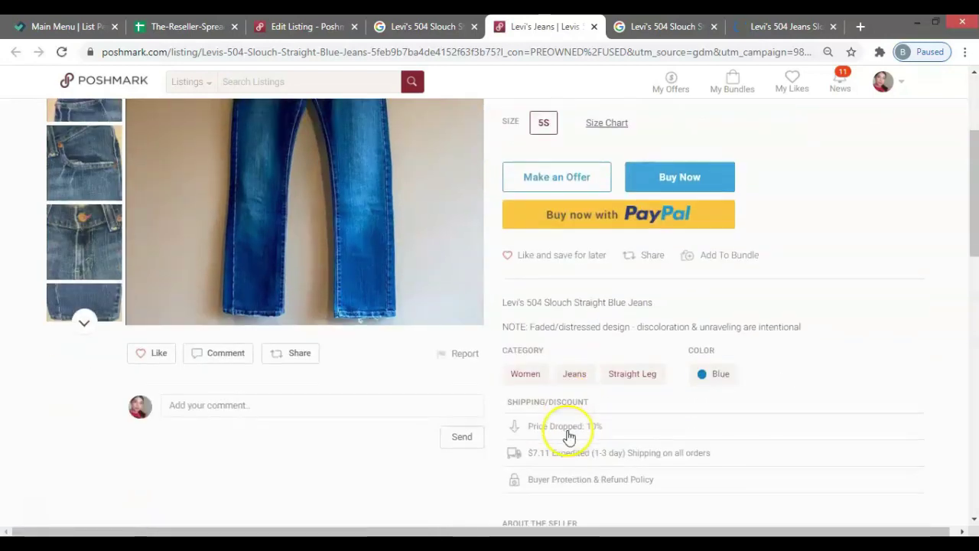
pyautogui.click(787, 26)
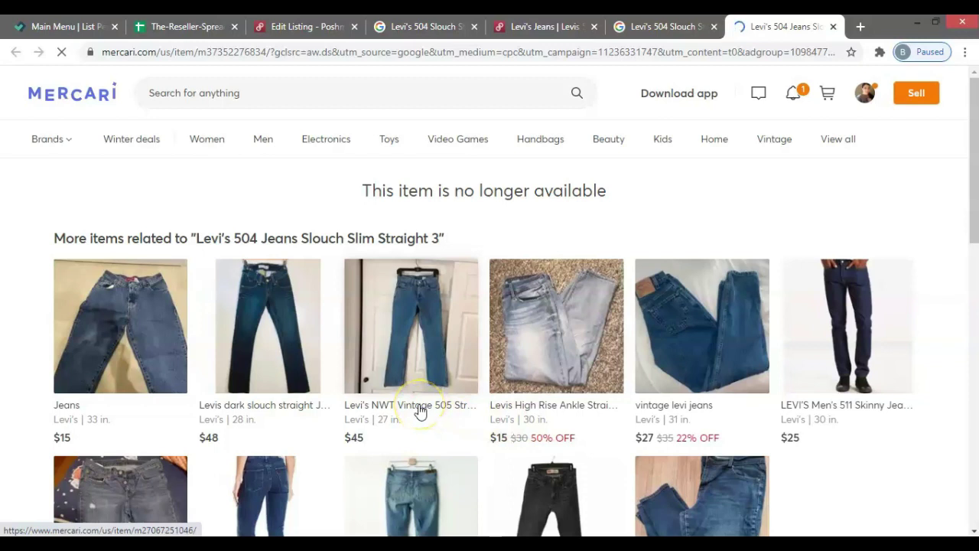
# Return to the listing draft, review the photos and replace "ripped" with "retro" before "jeans" in the DETAILS paragraph of the description
pyautogui.click(306, 26)
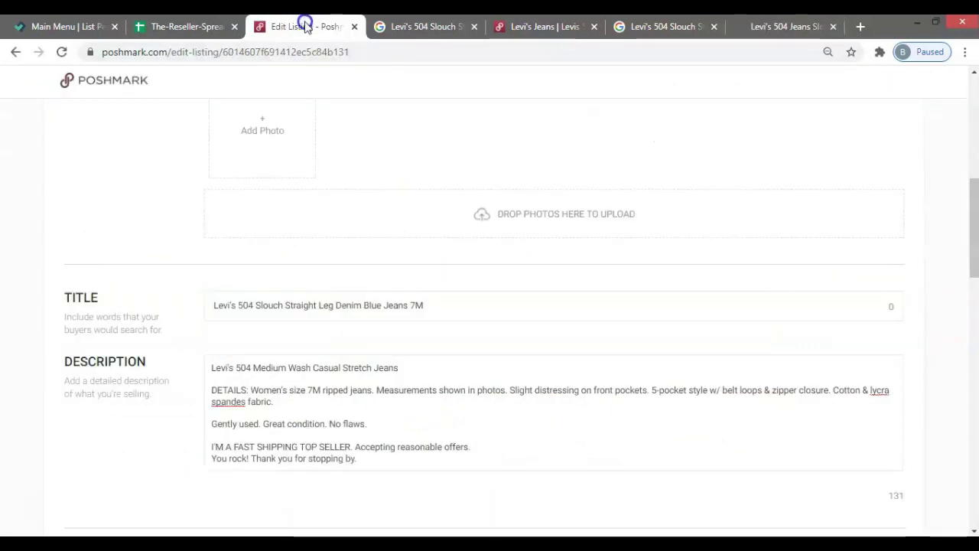
pyautogui.scroll(6, 336, 400)
pyautogui.scroll(-2, 336, 394)
pyautogui.scroll(-1, 335, 395)
pyautogui.scroll(3, 335, 395)
pyautogui.scroll(-5, 335, 395)
pyautogui.scroll(-1, 335, 395)
pyautogui.scroll(2, 329, 365)
pyautogui.click(322, 392)
pyautogui.write('retro')
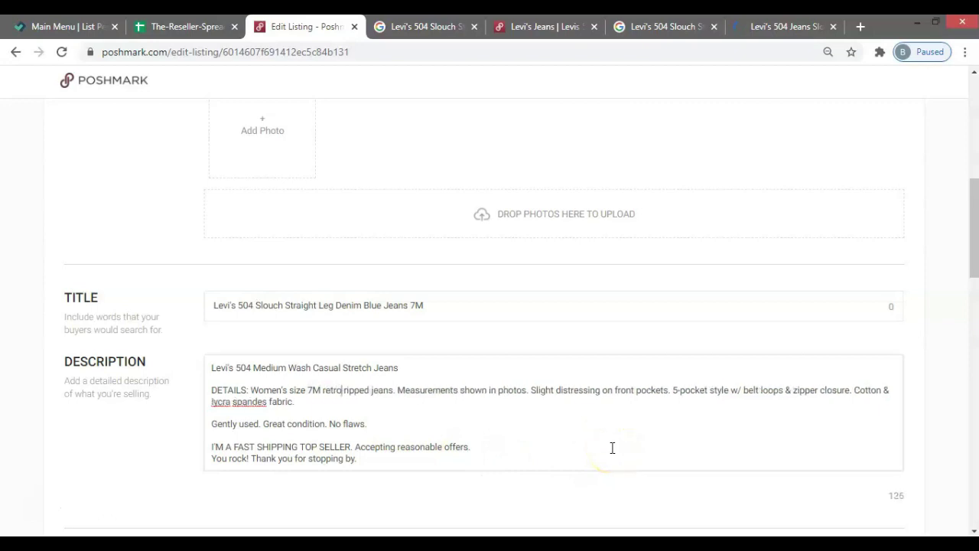
pyautogui.hotkey('ctrl', 'shift', 'Right')
pyautogui.press('BackSpace')
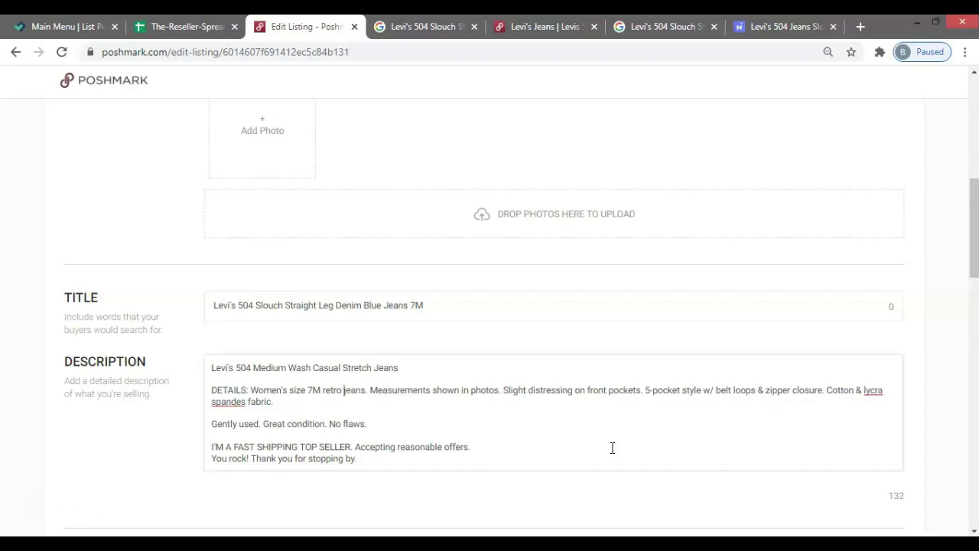
# Reopen the closed Amazon page for the Levi's 504 Juniors Tilted Straight Jean and highlight the style word "Tilted" in its name
pyautogui.hotkey('ctrl', 'shift', 't')
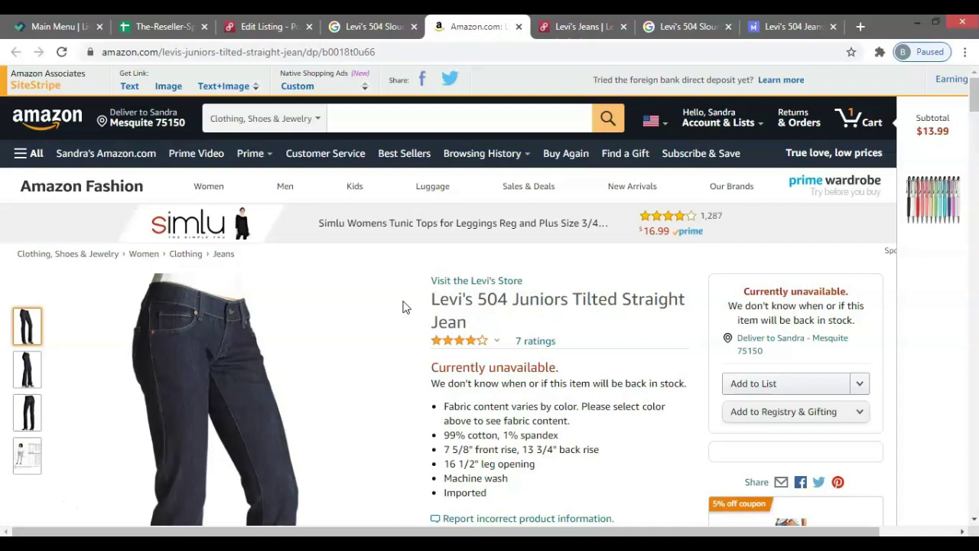
pyautogui.scroll(-1, 405, 307)
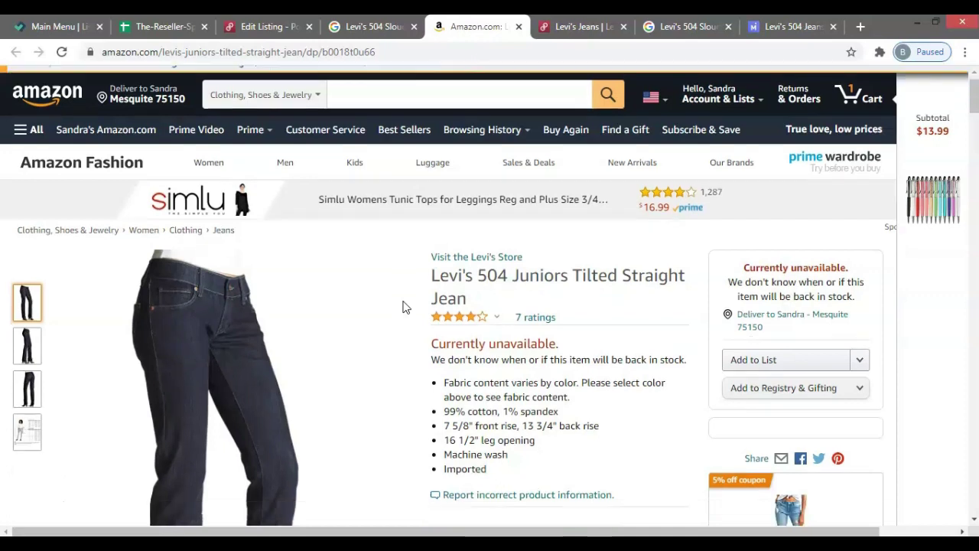
pyautogui.moveTo(415, 280)
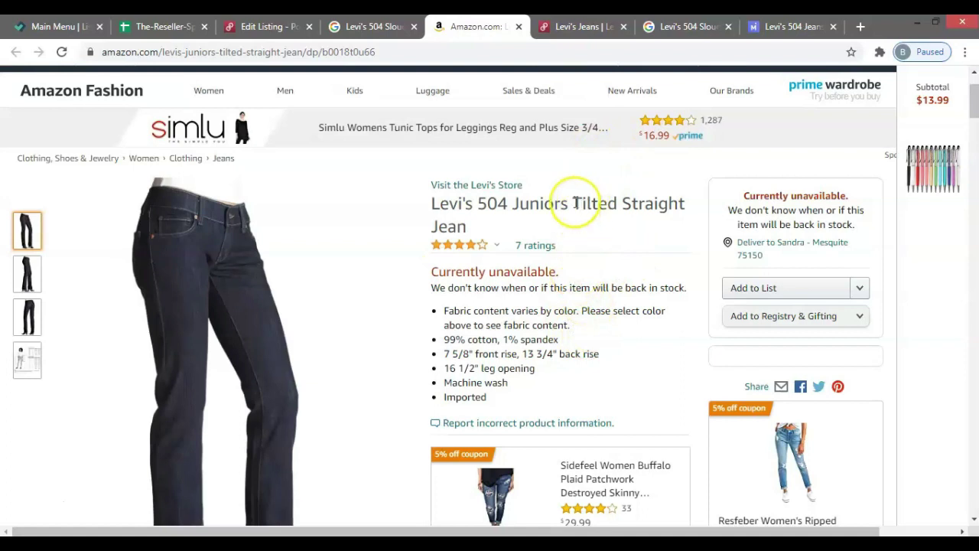
pyautogui.moveTo(572, 202); pyautogui.dragTo(605, 195)
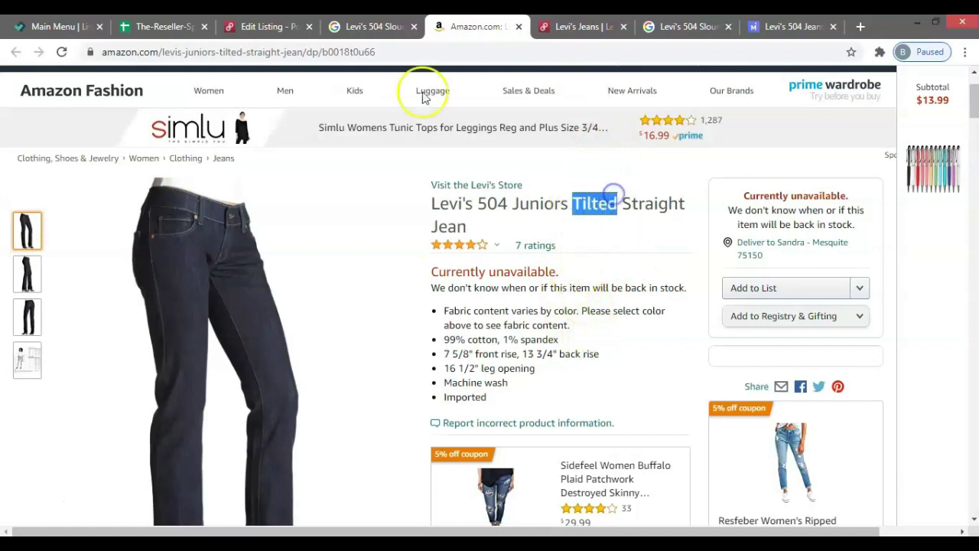
# Change the draft's title to "Levi's 504 Slouch Straight Leg Tilted Blue Jeans" and add "denim" before "jeans" in the DETAILS paragraph
pyautogui.click(256, 27)
pyautogui.scroll(3, 276, 241)
pyautogui.scroll(8, 275, 241)
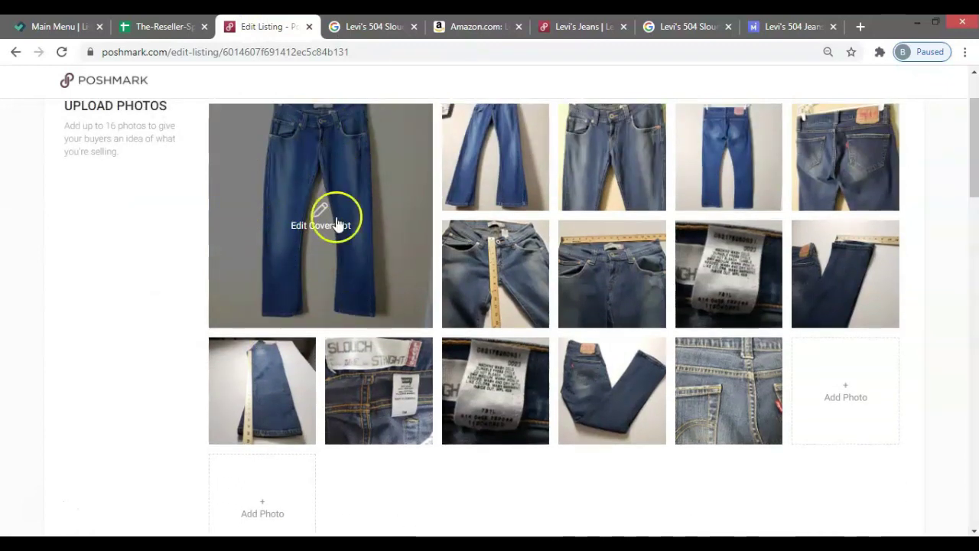
pyautogui.scroll(-5, 334, 251)
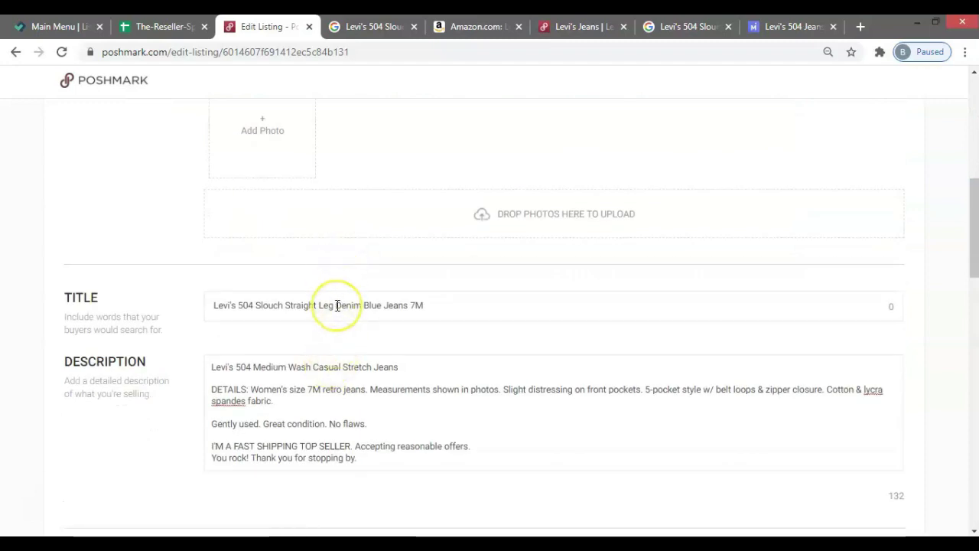
pyautogui.doubleClick(338, 305)
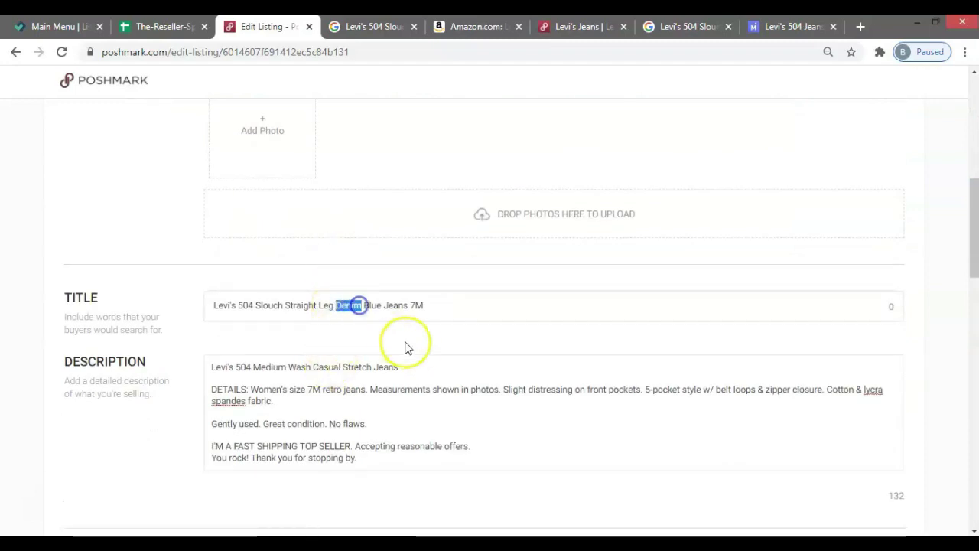
pyautogui.write('Tilte')
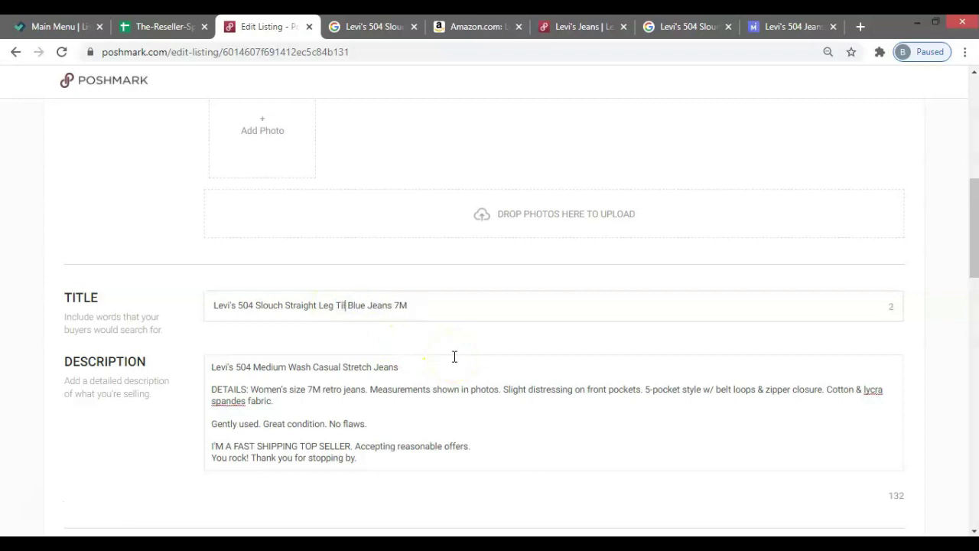
pyautogui.click(344, 390)
pyautogui.write('denims')
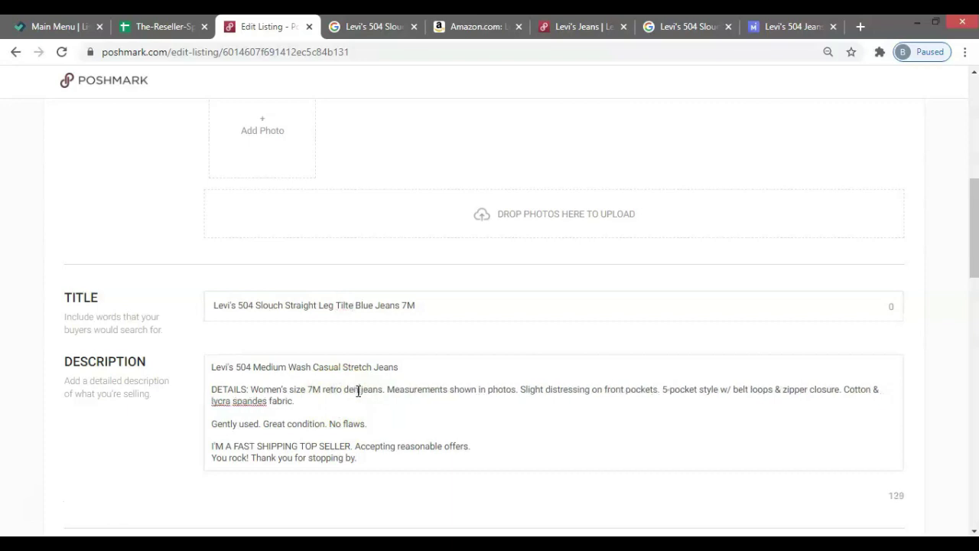
pyautogui.press('BackSpace')
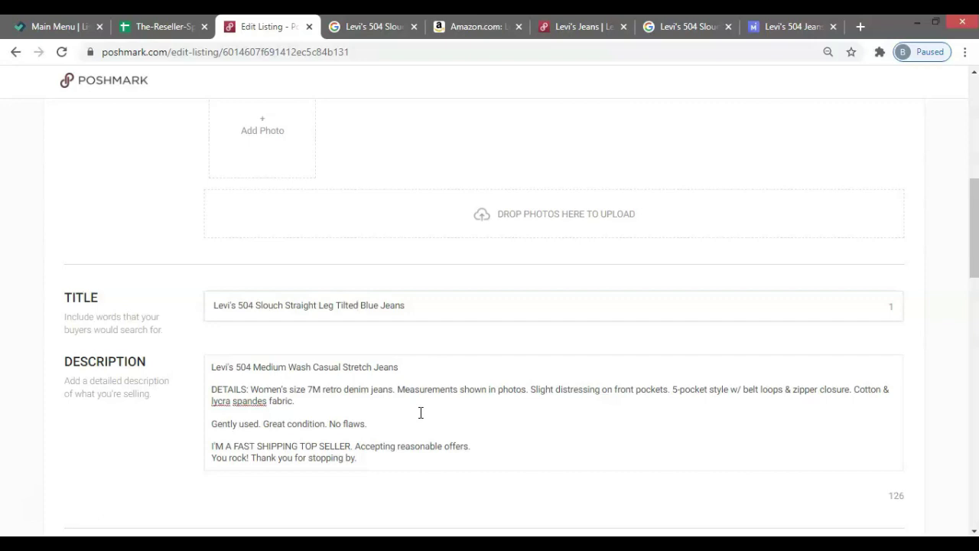
# Mark the jeans as not new with tags and set the brand to Levi's
pyautogui.scroll(-10, 421, 413)
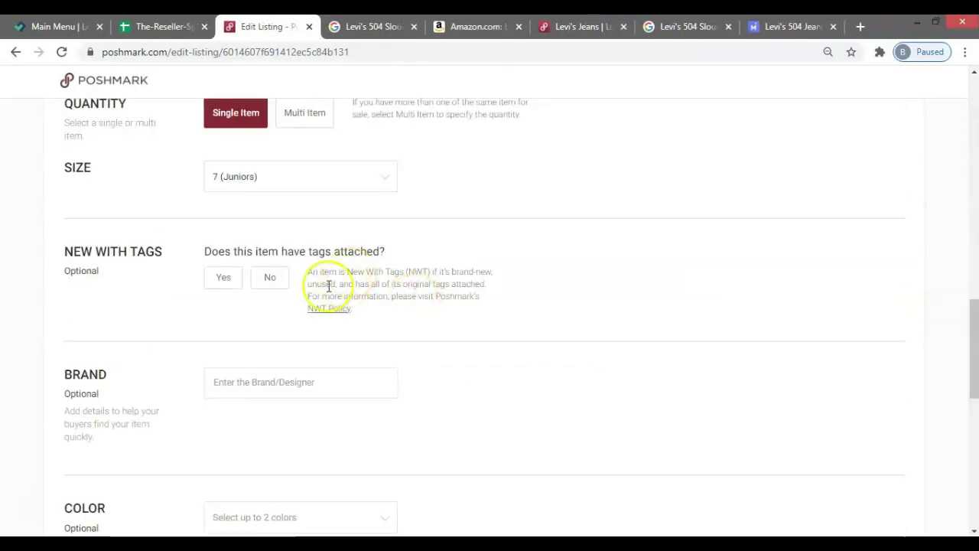
pyautogui.click(278, 278)
pyautogui.scroll(-3, 313, 318)
pyautogui.click(339, 192)
pyautogui.write('le')
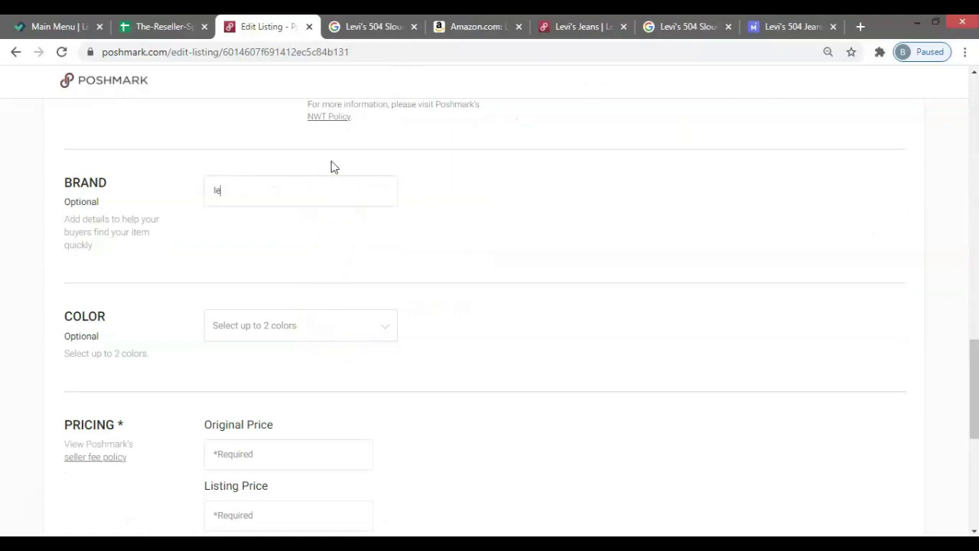
pyautogui.click(276, 253)
# Choose the color of the jeans in the listing
pyautogui.scroll(-1, 275, 255)
pyautogui.click(277, 231)
pyautogui.click(230, 315)
pyautogui.click(448, 291)
# Set the original price to 0 and the listing price to 34
pyautogui.scroll(-2, 350, 177)
pyautogui.click(350, 177)
pyautogui.write('0')
pyautogui.click(284, 226)
pyautogui.write('32')
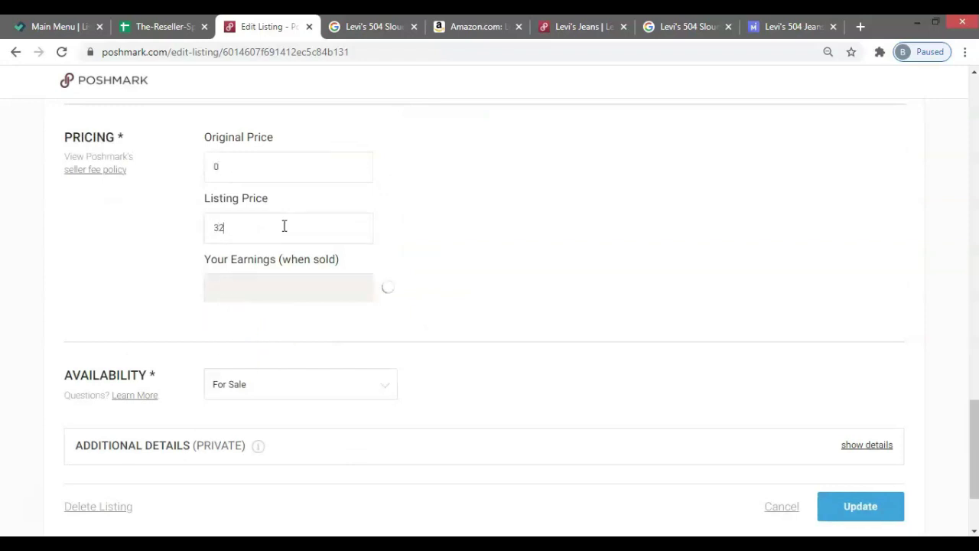
pyautogui.press('BackSpace')
# Expand the private additional details to reach the cost price, and submit the updated Levi's listing
pyautogui.scroll(-2, 674, 350)
pyautogui.click(855, 325)
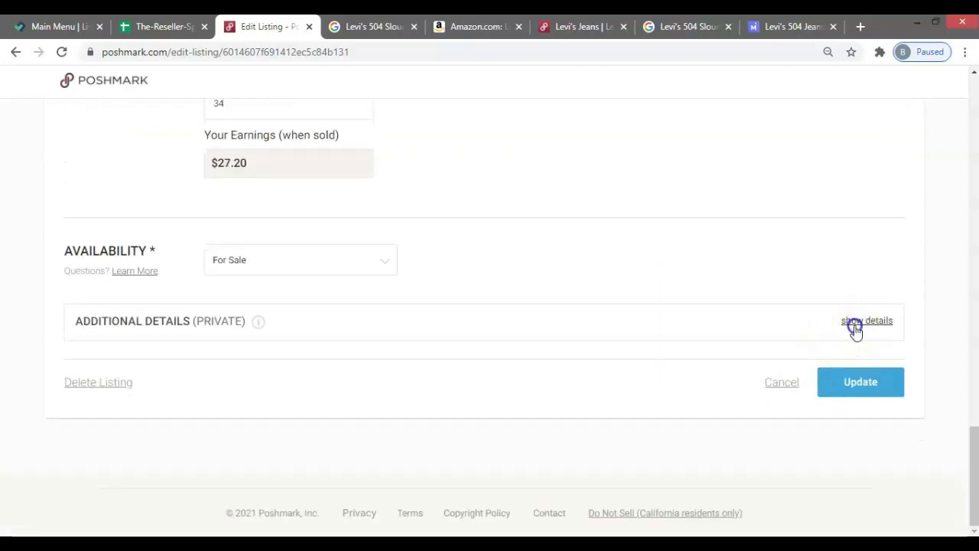
pyautogui.click(238, 445)
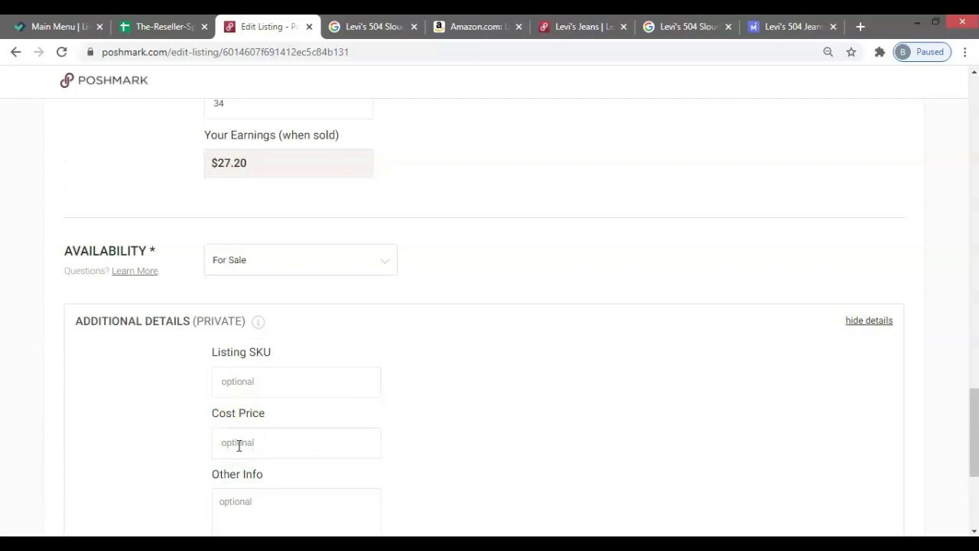
pyautogui.scroll(-4, 872, 411)
pyautogui.click(887, 387)
pyautogui.click(510, 502)
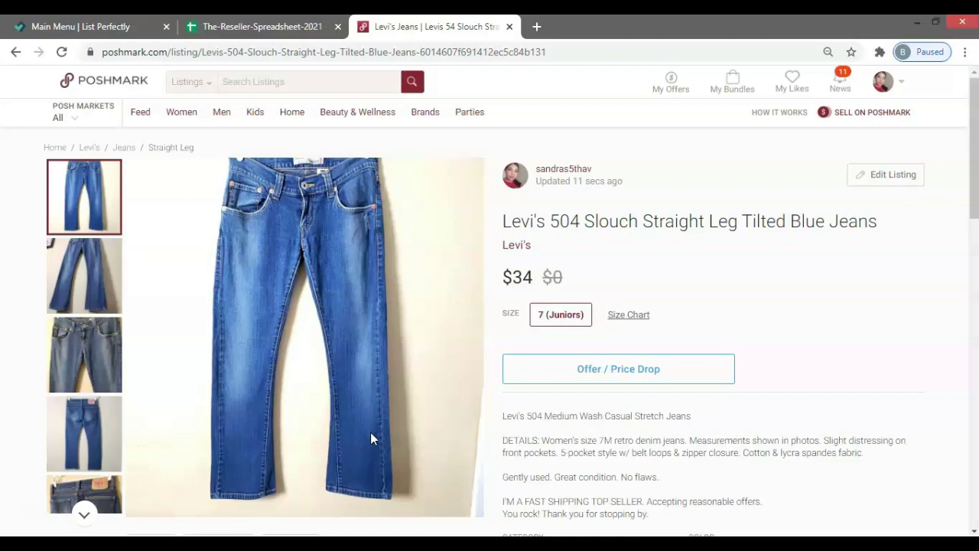
# Save the listing's cover photo as a JPEG in Downloads and upload it to remove.bg to remove its background
pyautogui.click(259, 252)
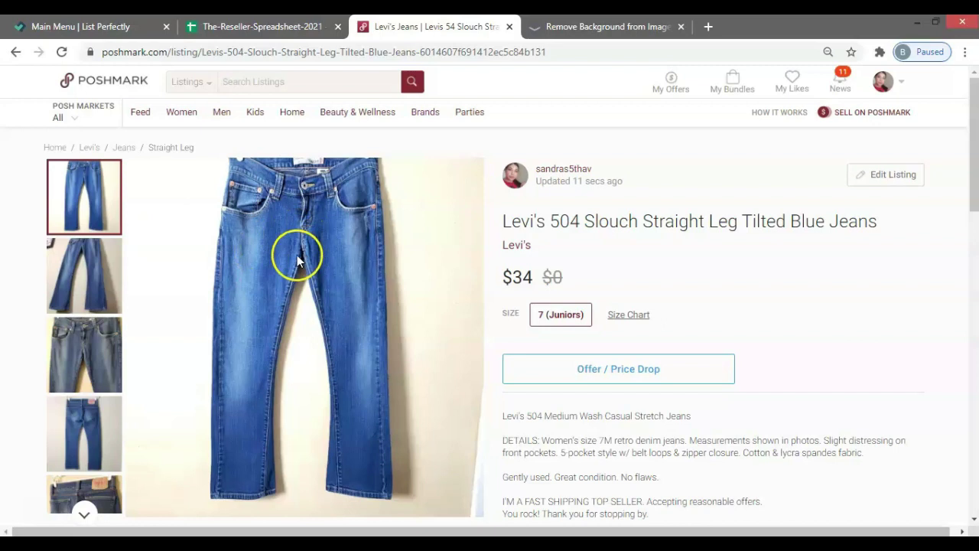
pyautogui.rightClick(298, 260)
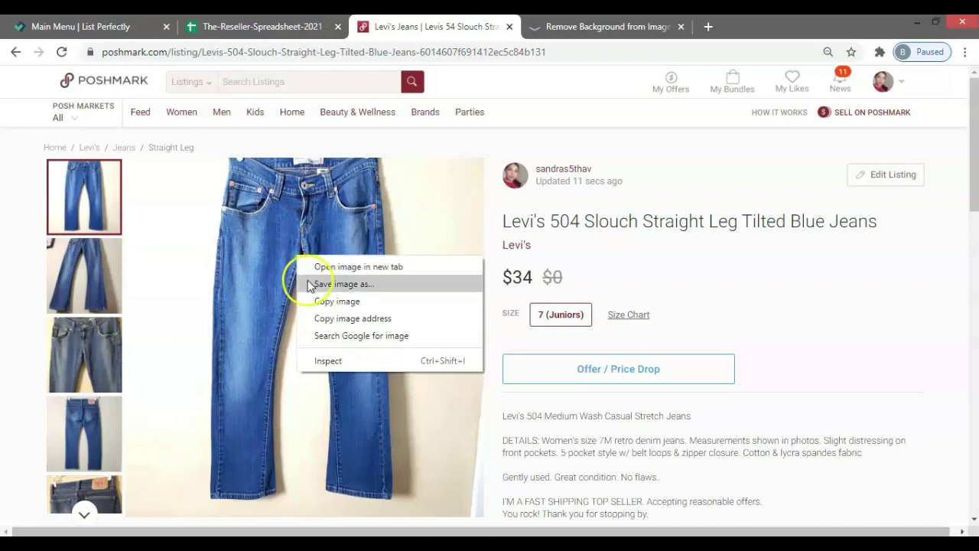
pyautogui.click(309, 284)
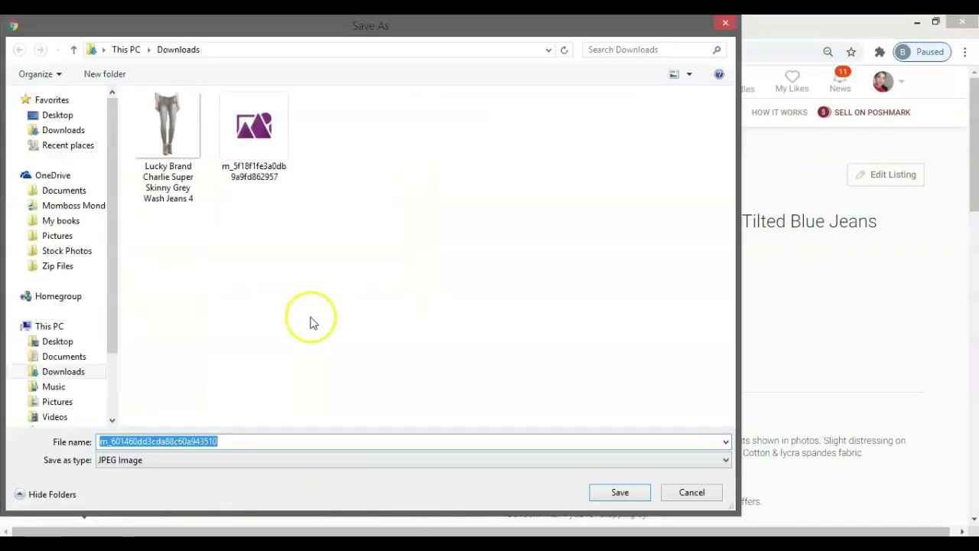
pyautogui.click(619, 494)
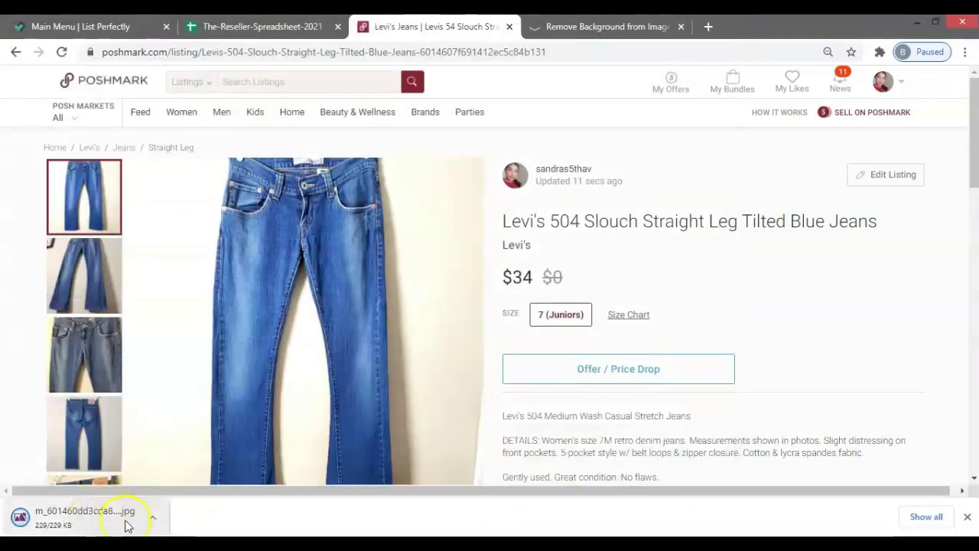
pyautogui.hotkey('ctrl', 'Tab')
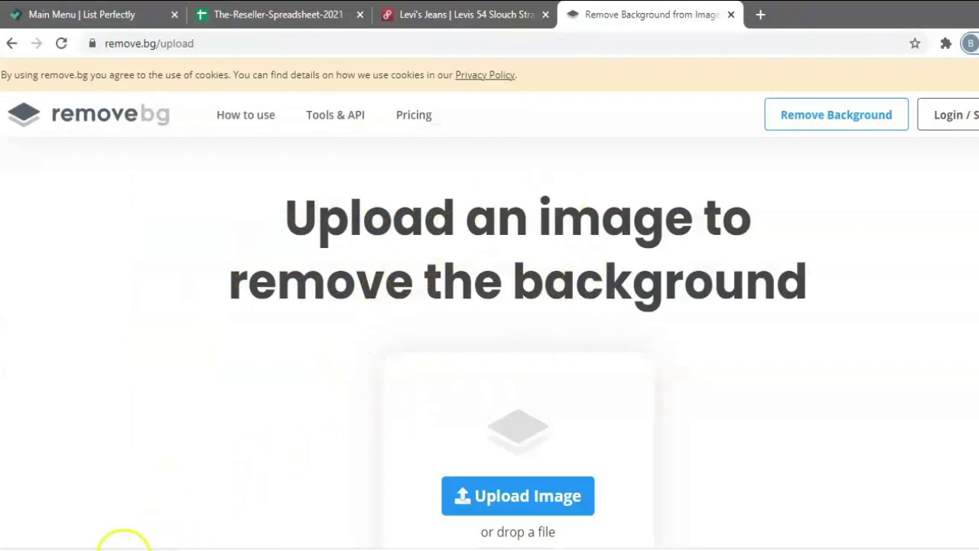
pyautogui.moveTo(130, 546); pyautogui.dragTo(439, 409)
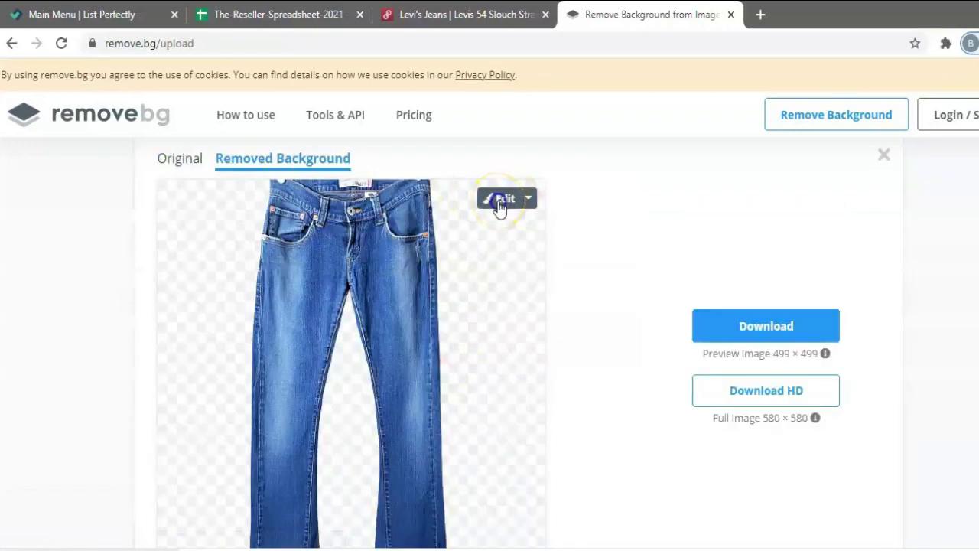
# Give the cut-out jeans image a white background colour and download the edited image
pyautogui.click(499, 201)
pyautogui.click(781, 308)
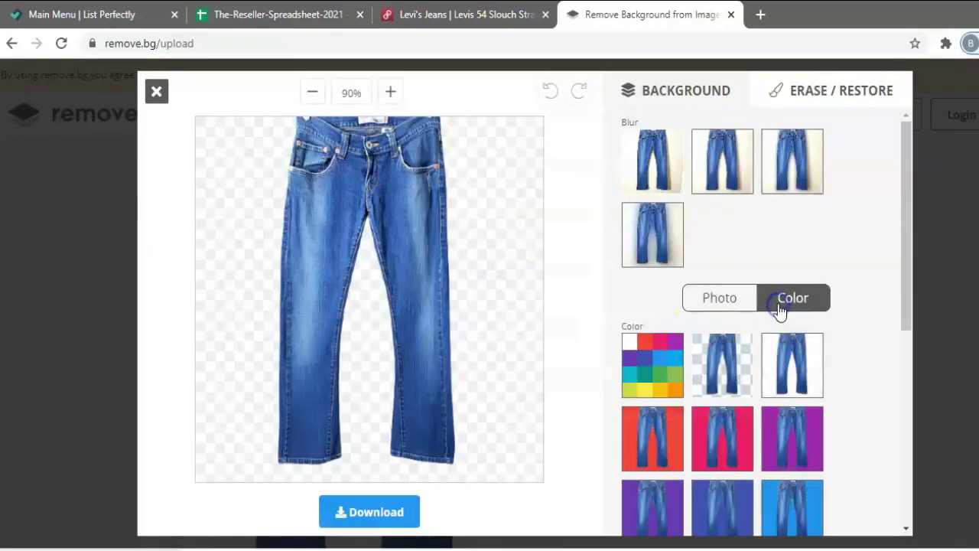
pyautogui.click(796, 365)
pyautogui.click(357, 506)
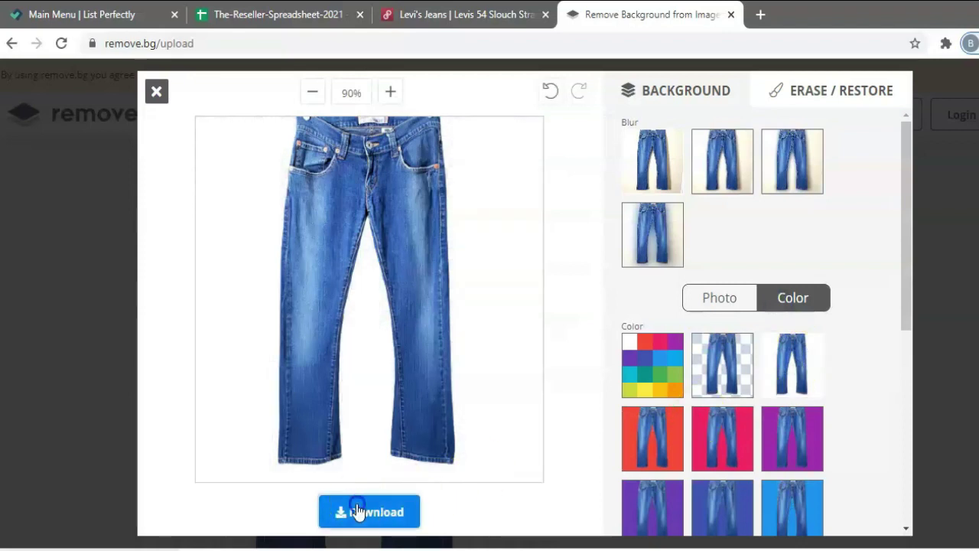
pyautogui.click(538, 314)
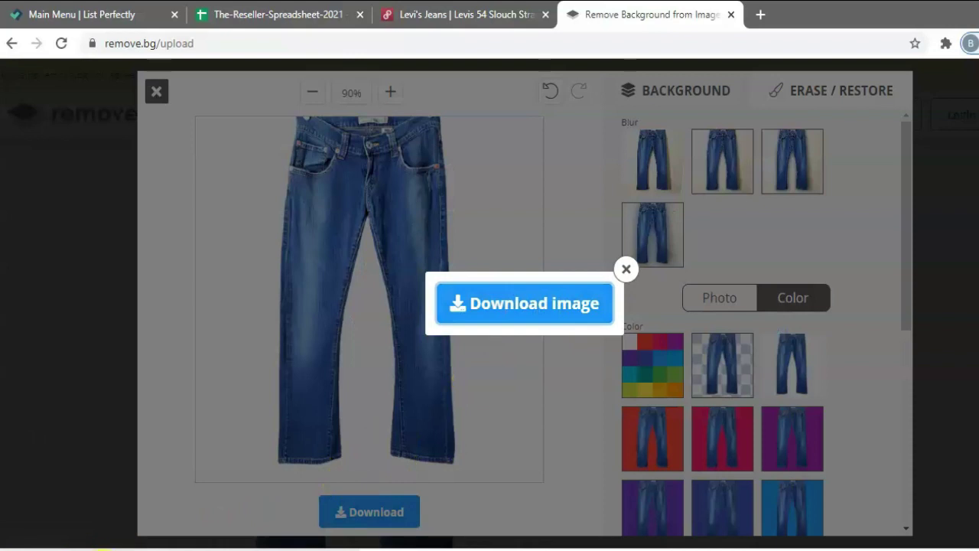
# In the Levi's listing on Poshmark, add the downloaded white-background photo and move it to the cover photo position
pyautogui.click(437, 17)
pyautogui.click(937, 186)
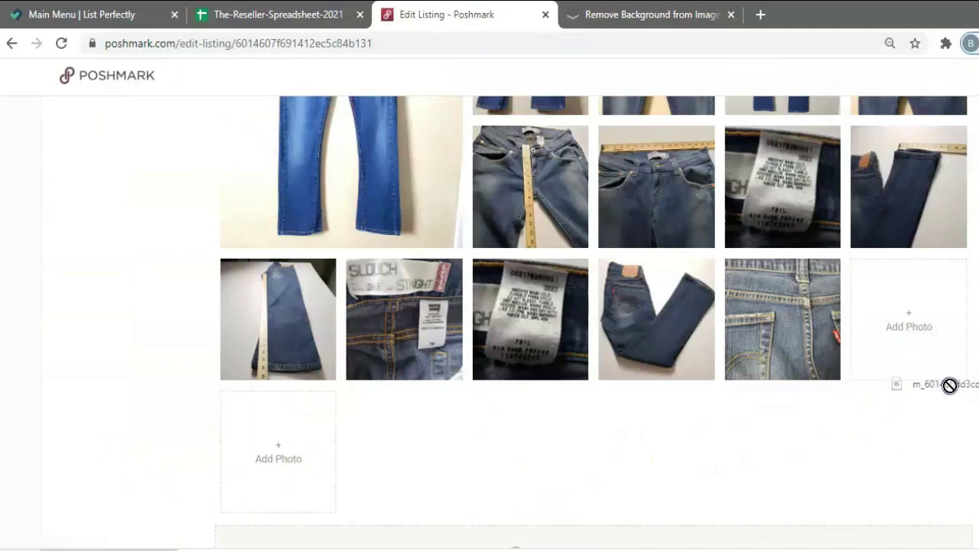
pyautogui.moveTo(949, 384); pyautogui.dragTo(913, 346)
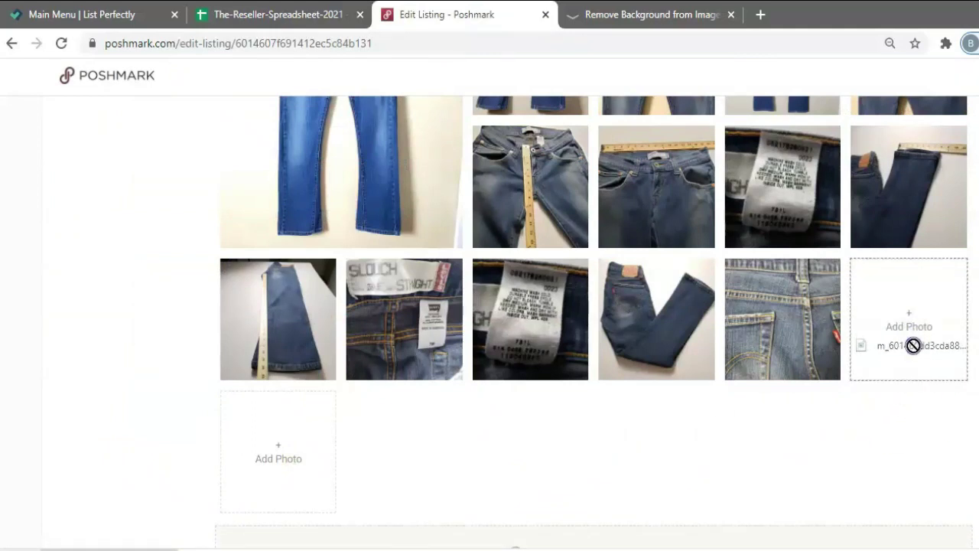
pyautogui.moveTo(913, 346); pyautogui.dragTo(910, 348)
pyautogui.moveTo(906, 480); pyautogui.dragTo(366, 271)
pyautogui.scroll(1, 558, 356)
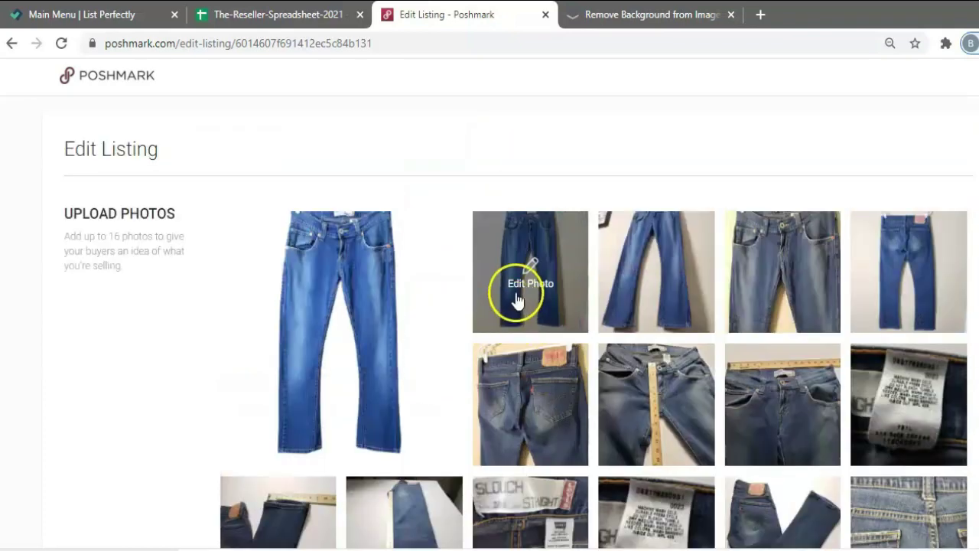